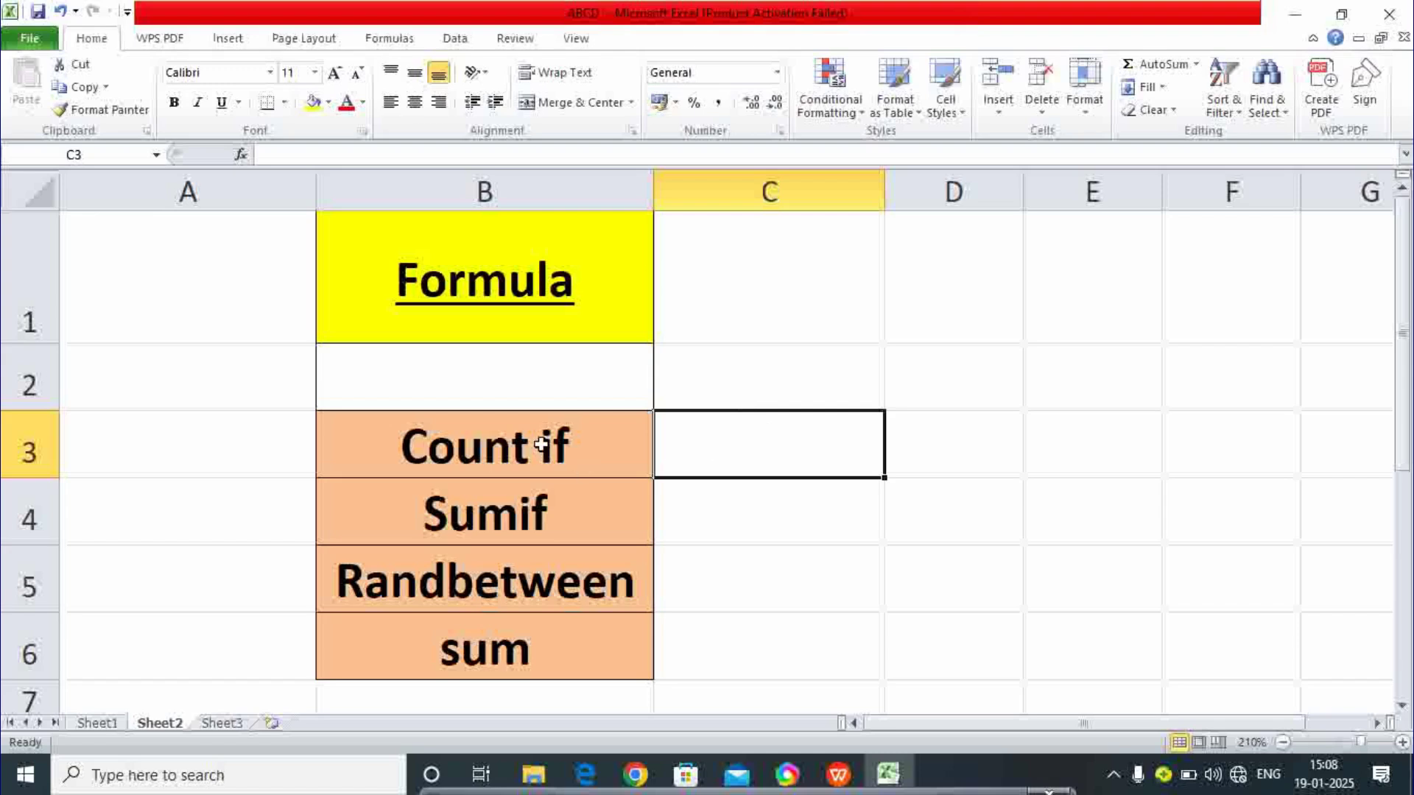
# Review the formula names listed in B3:B6 of Sheet2, from Count if down to sum.
pyautogui.click(541, 443)
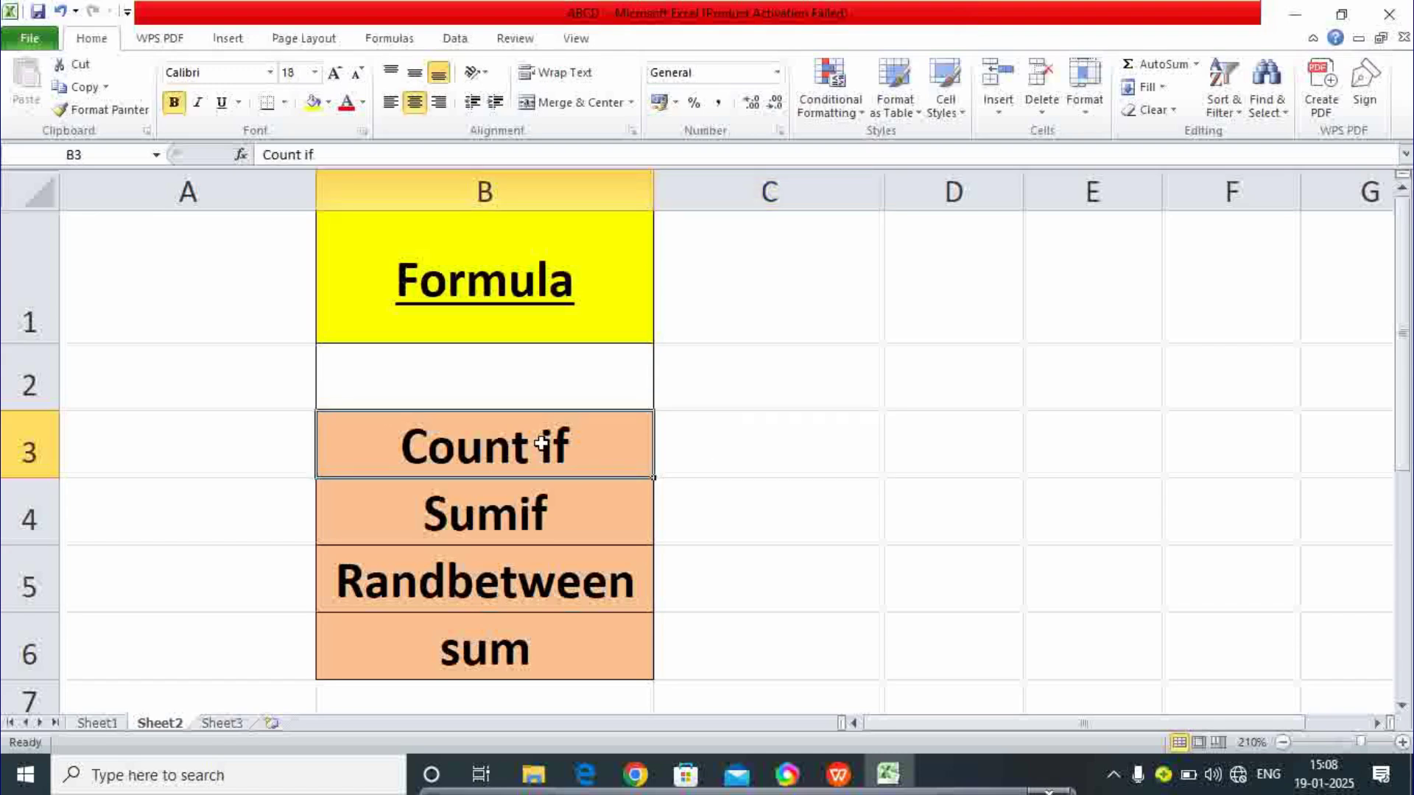
pyautogui.moveTo(541, 443); pyautogui.dragTo(545, 654)
pyautogui.click(582, 441)
pyautogui.click(516, 514)
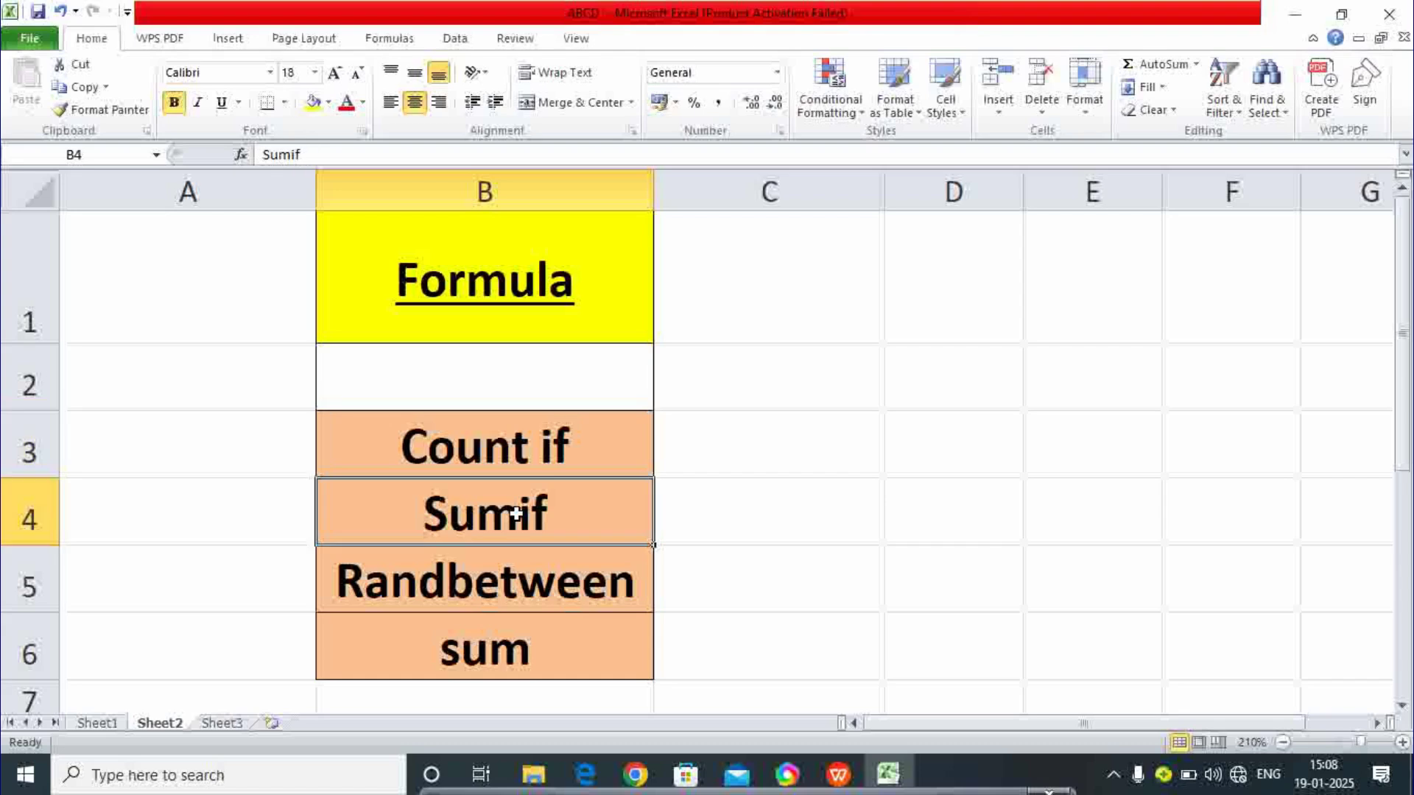
pyautogui.click(491, 579)
pyautogui.click(495, 645)
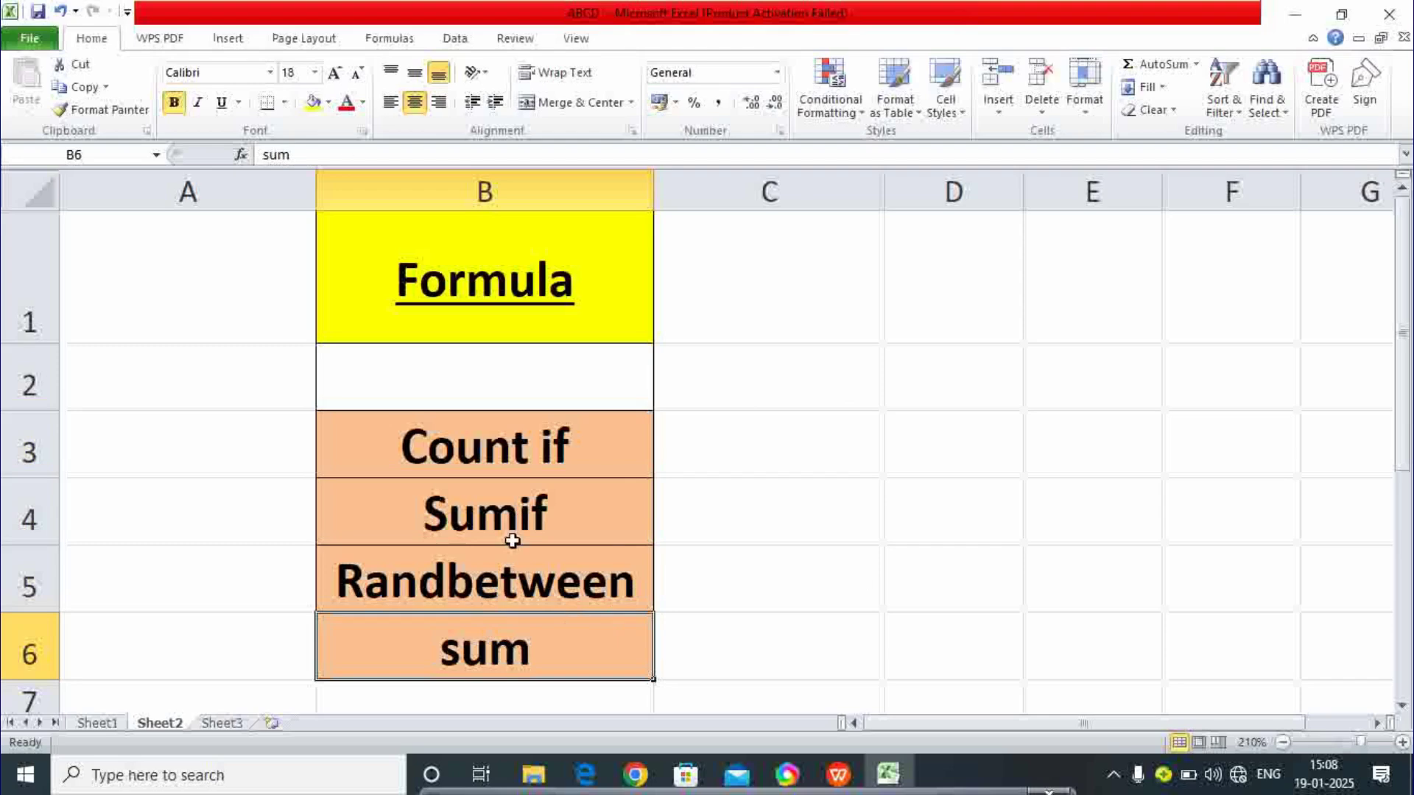
# Switch to Sheet3 and examine the Date, location, Days and Earning columns of the Ayushmaan Card table.
pyautogui.hotkey('ctrl', 'pagedown')
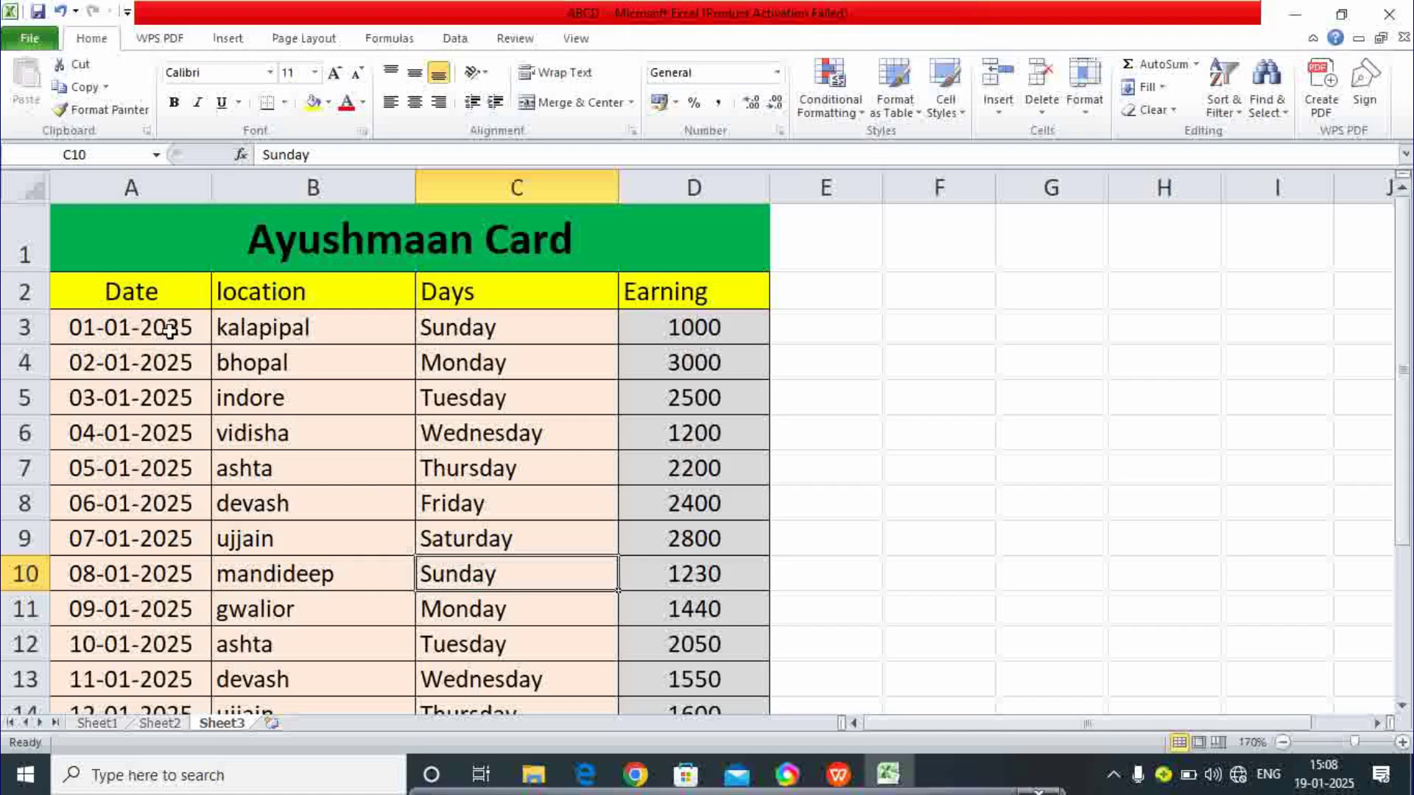
pyautogui.moveTo(166, 329); pyautogui.dragTo(178, 672)
pyautogui.click(150, 353)
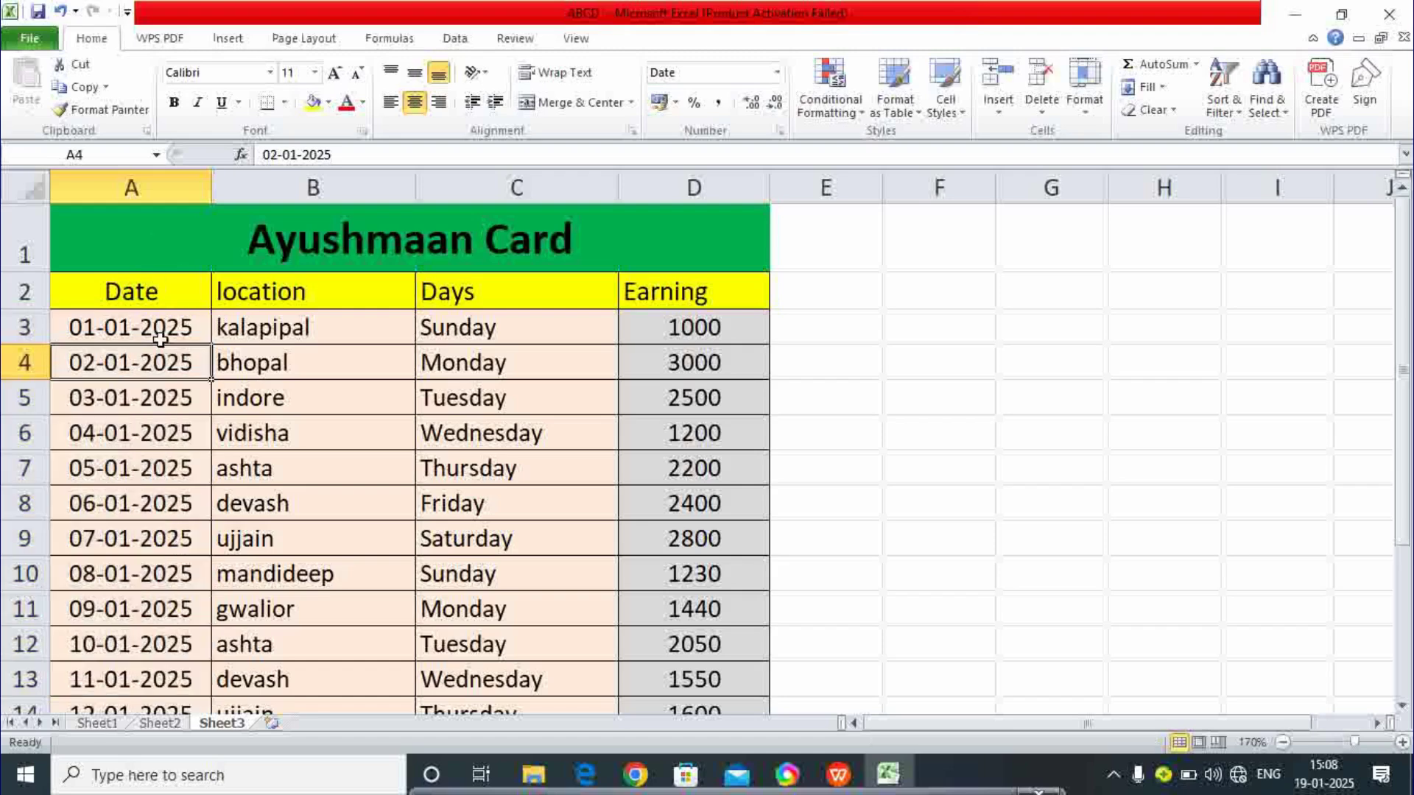
pyautogui.click(280, 324)
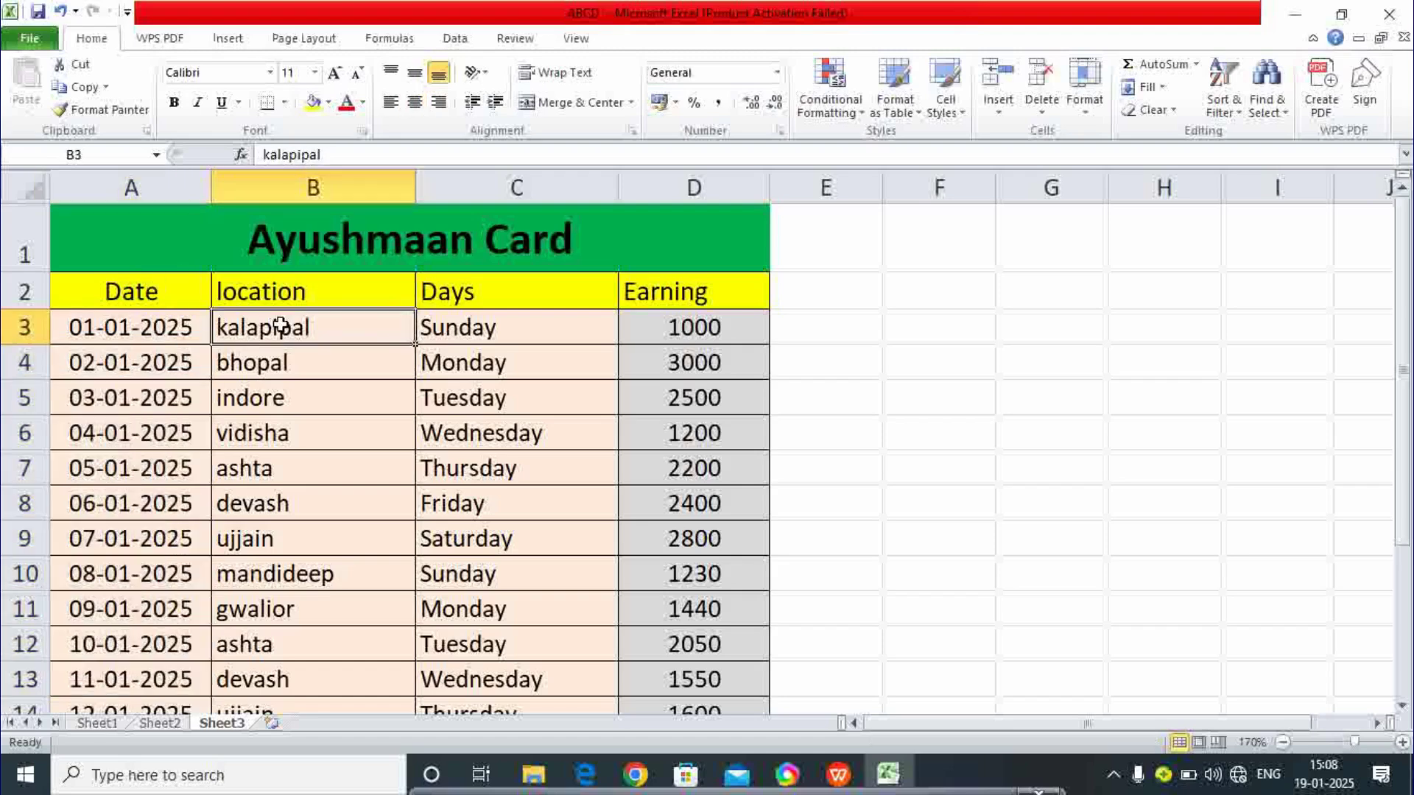
pyautogui.click(521, 325)
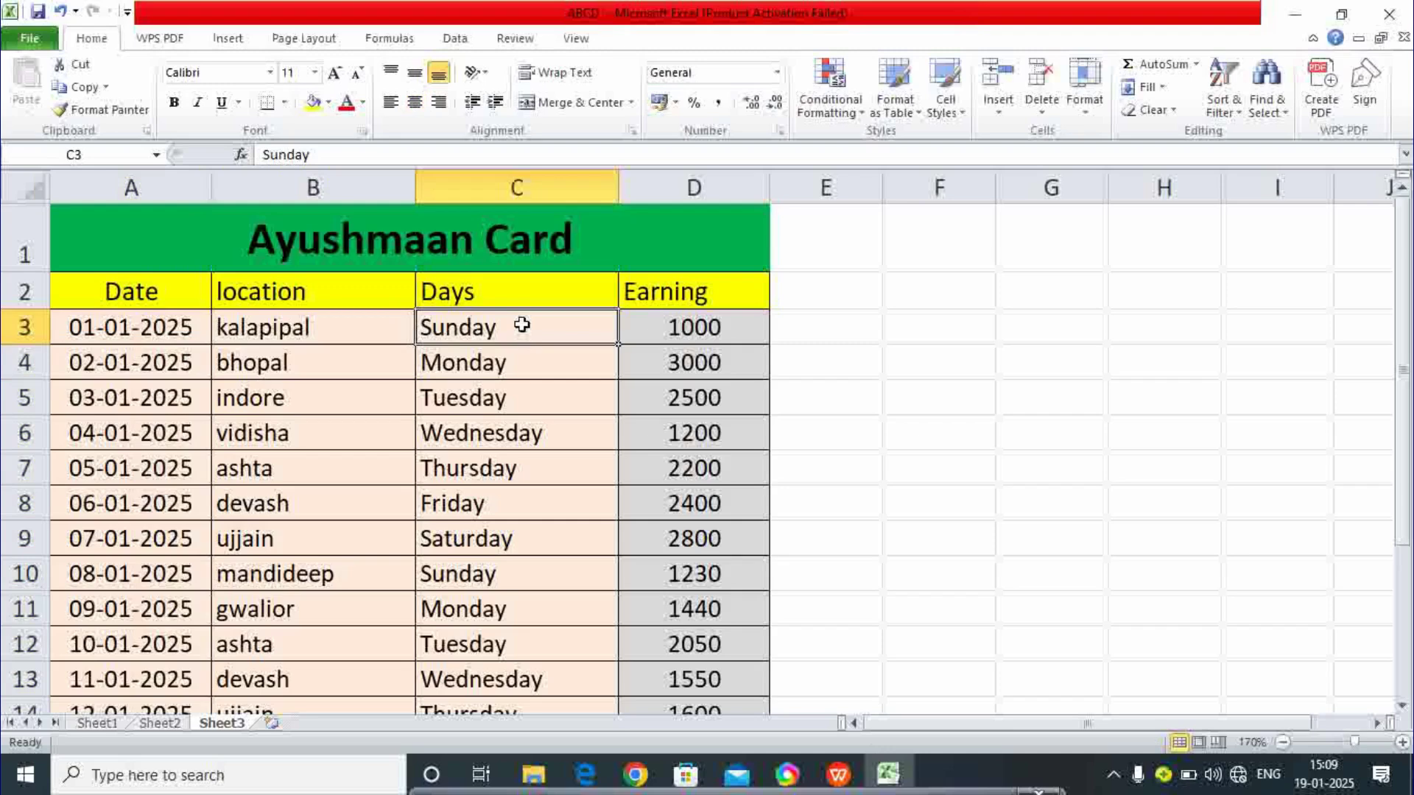
pyautogui.click(670, 333)
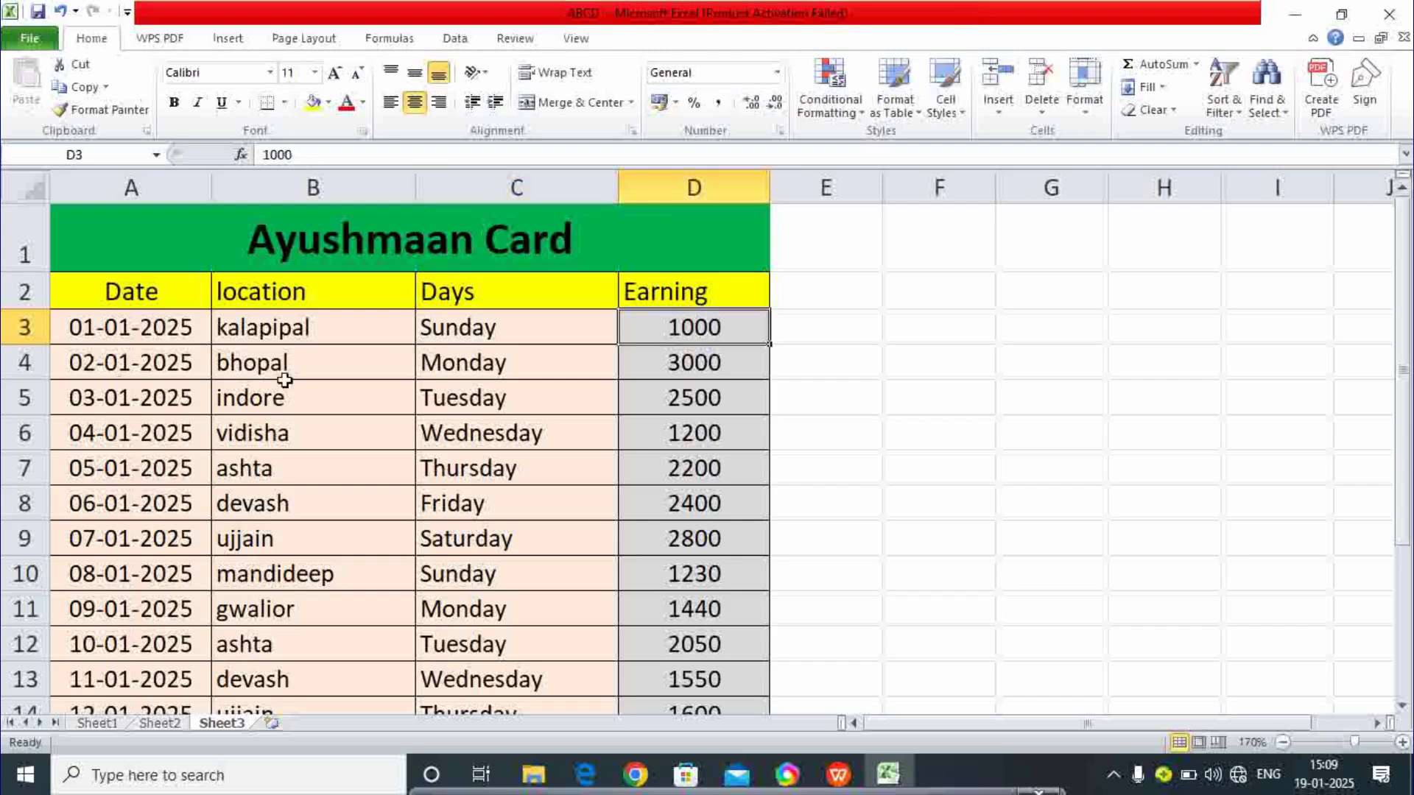
pyautogui.click(382, 389)
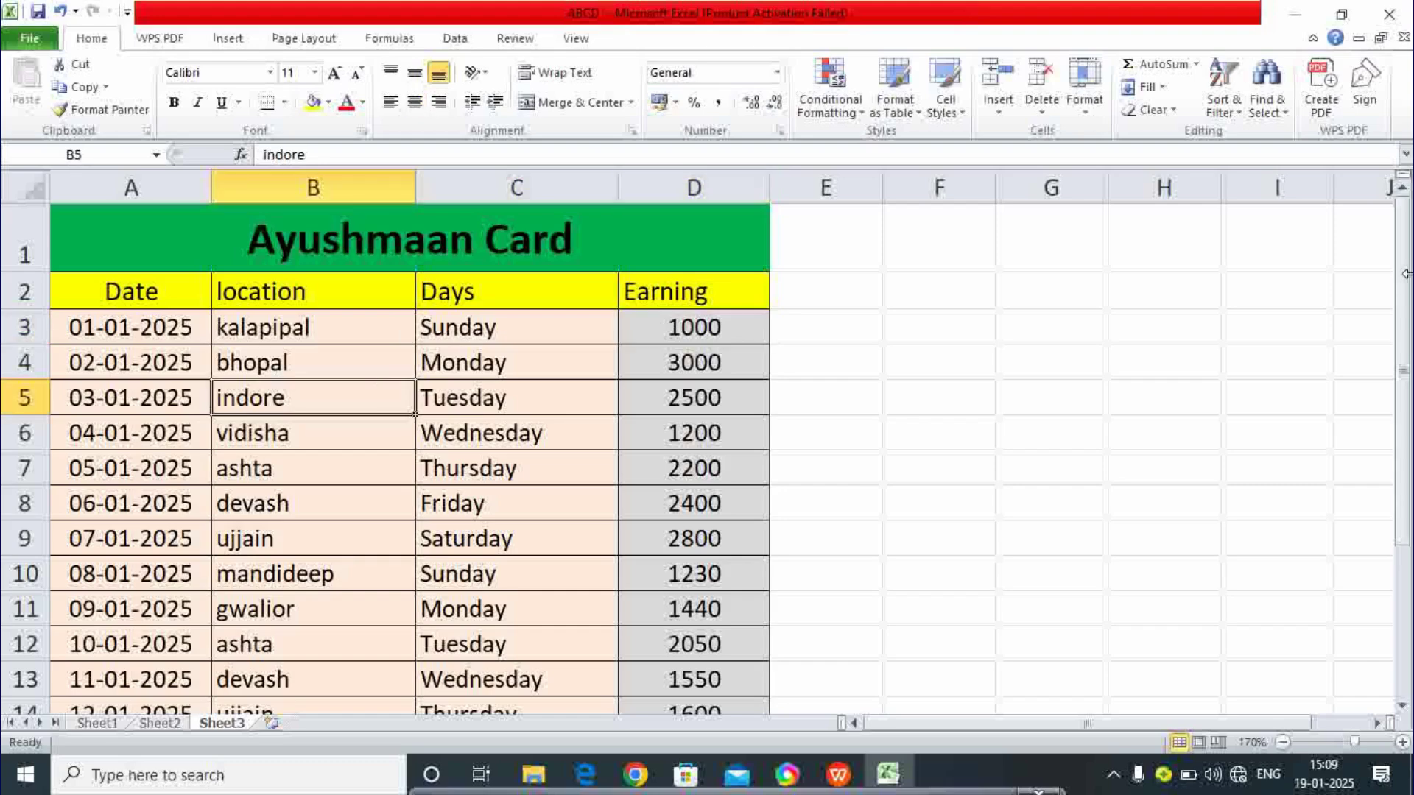
pyautogui.moveTo(1406, 280)
pyautogui.mouseDown()
pyautogui.moveTo(1407, 361)
pyautogui.moveTo(1407, 280)
pyautogui.mouseUp()
pyautogui.moveTo(718, 326); pyautogui.dragTo(703, 645)
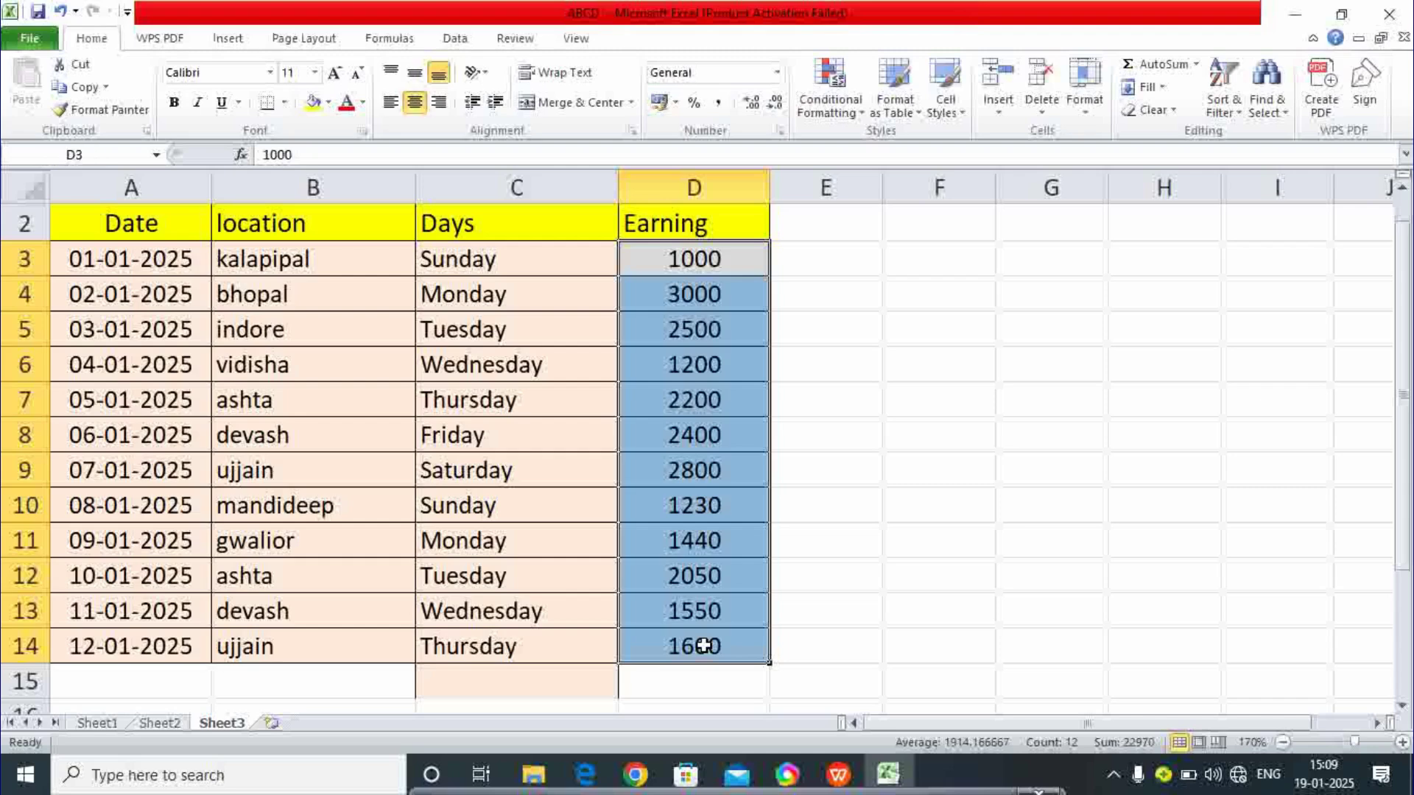
# Enter the label "total" in C15, directly below the last entry of the Days column.
pyautogui.click(702, 682)
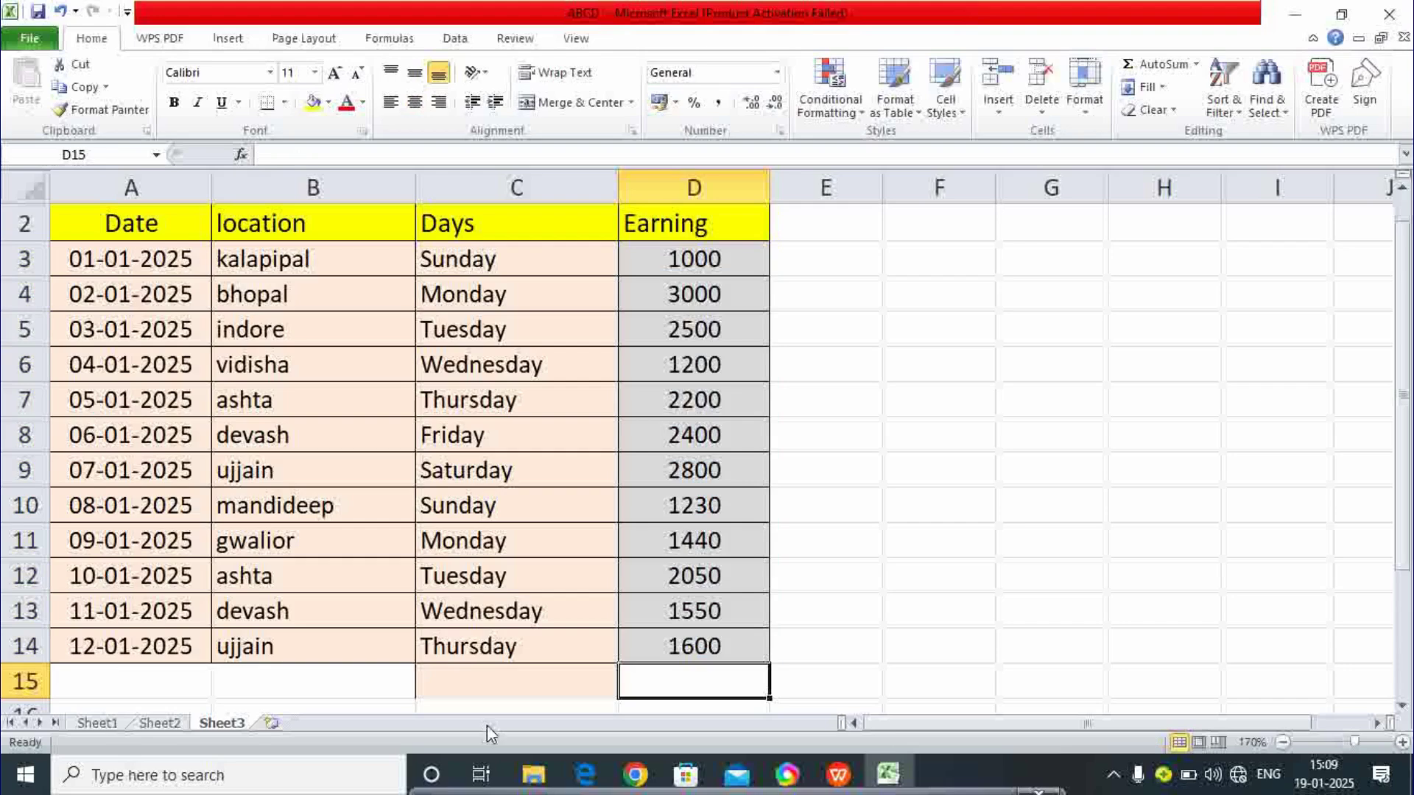
pyautogui.click(585, 686)
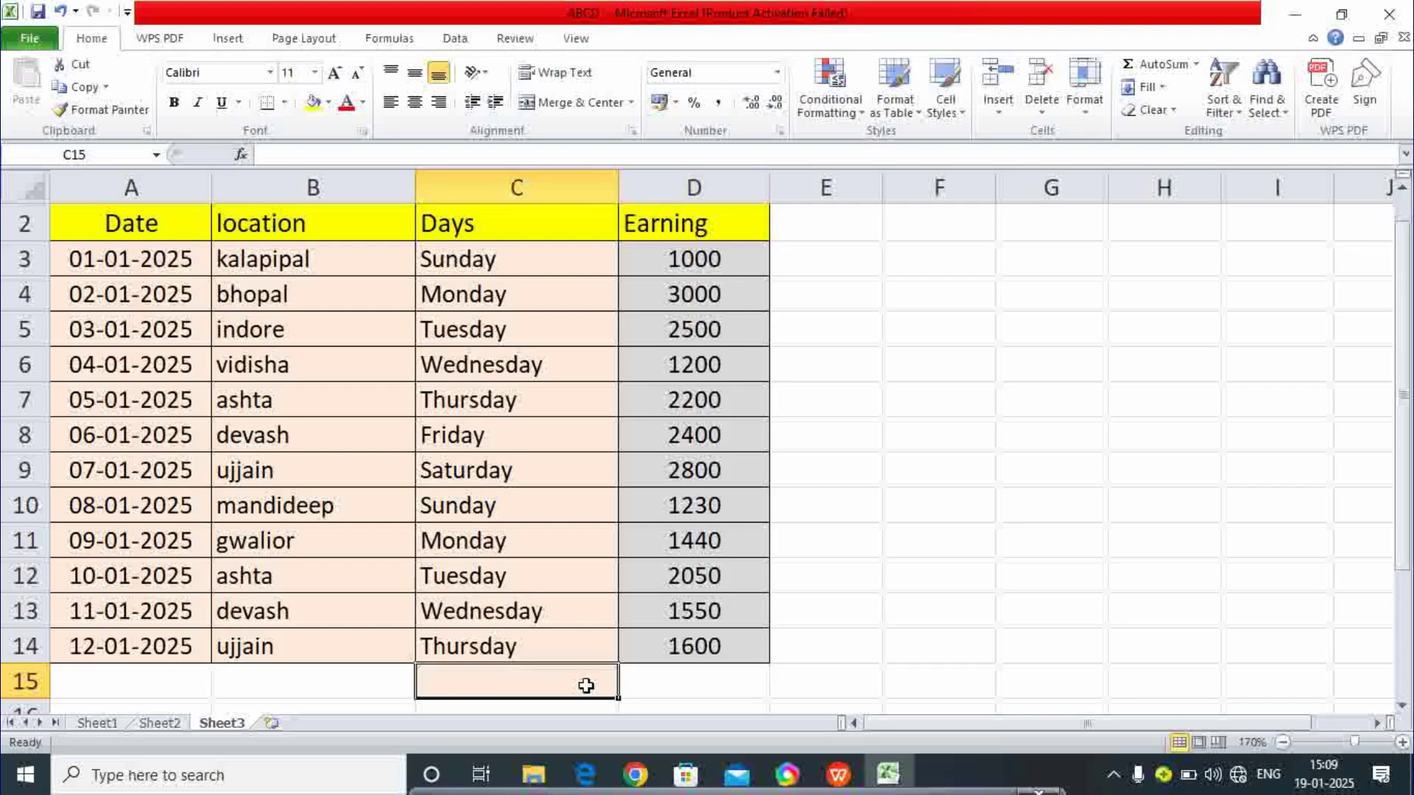
pyautogui.write('total')
pyautogui.press('Tab')
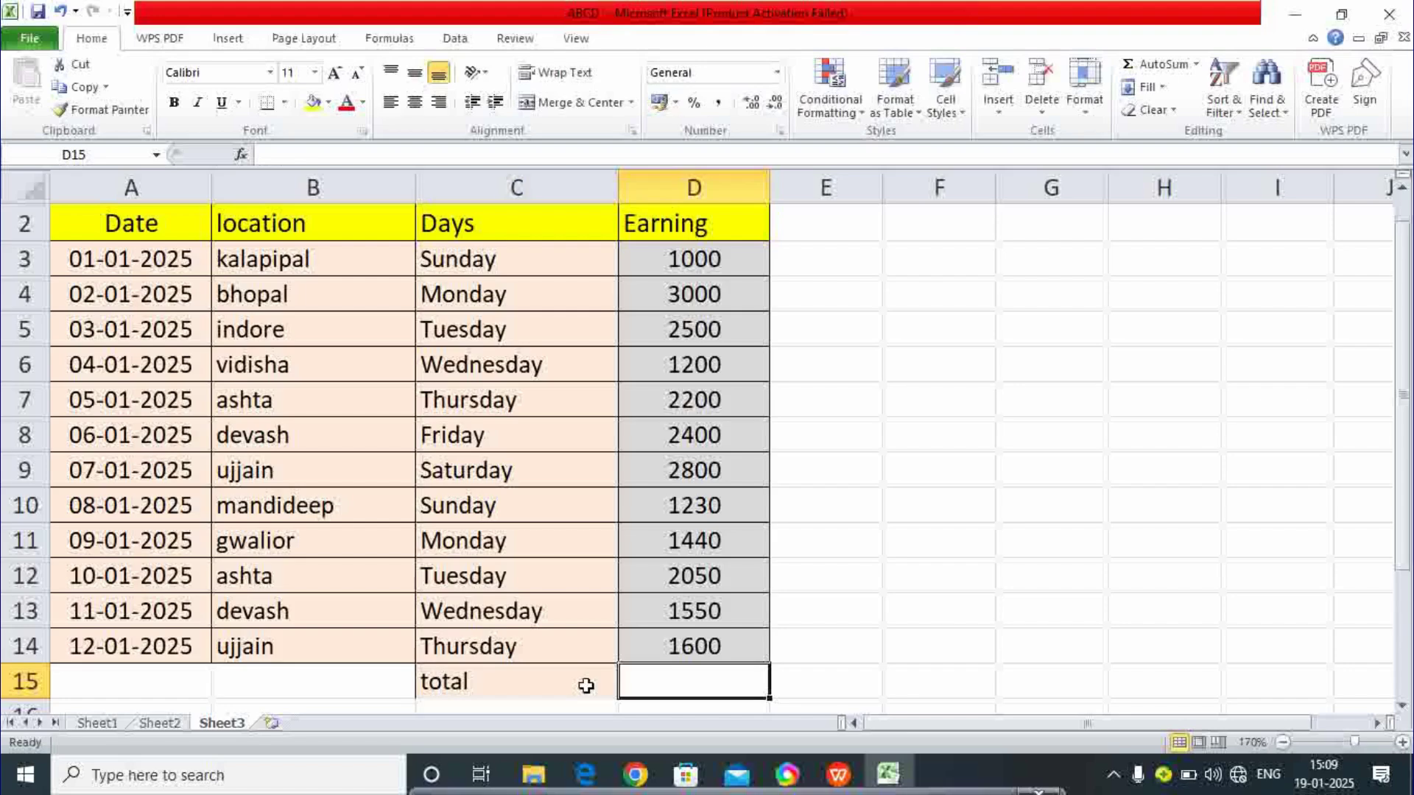
# Add up all the Earning values in D15 with the formula =SUM(D3:D14).
pyautogui.write('=')
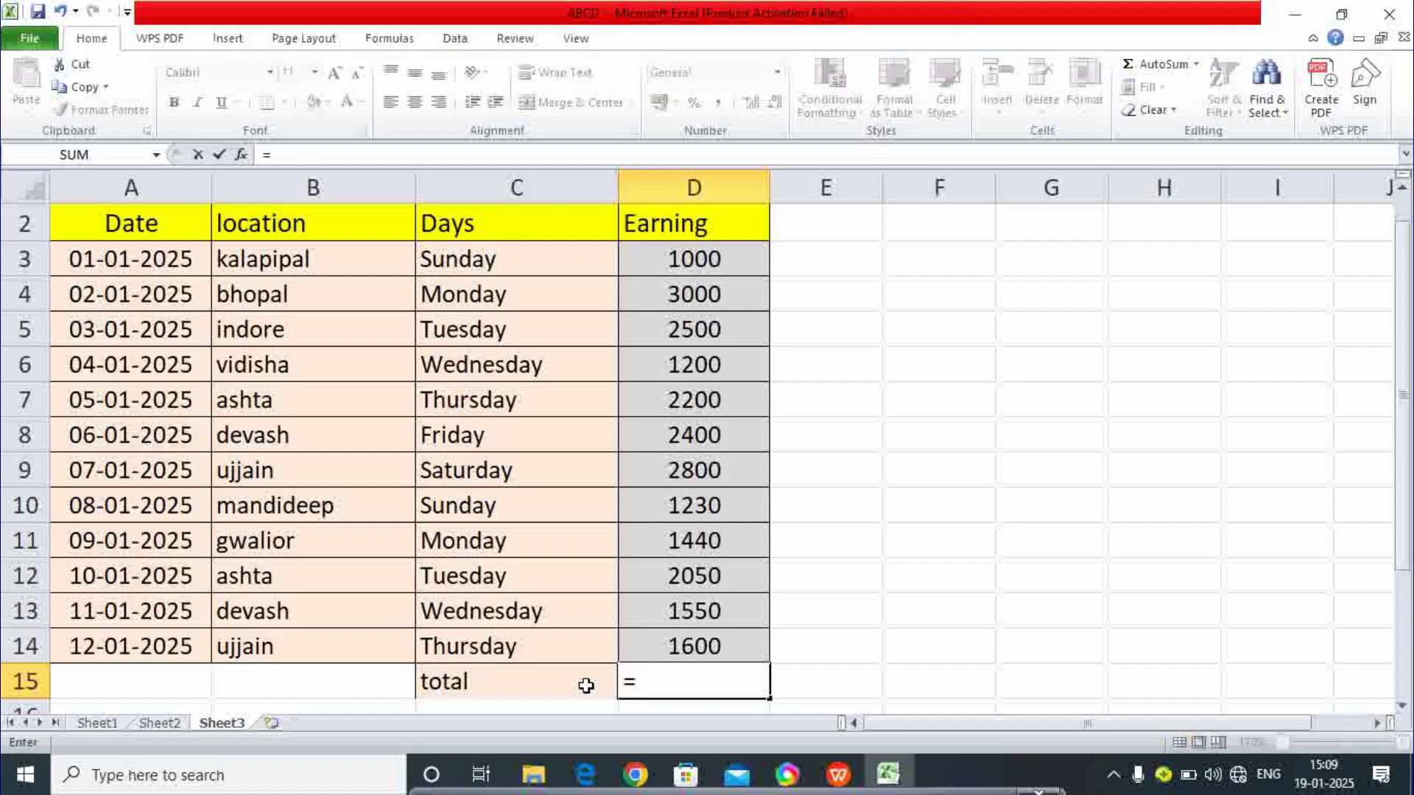
pyautogui.write('sum')
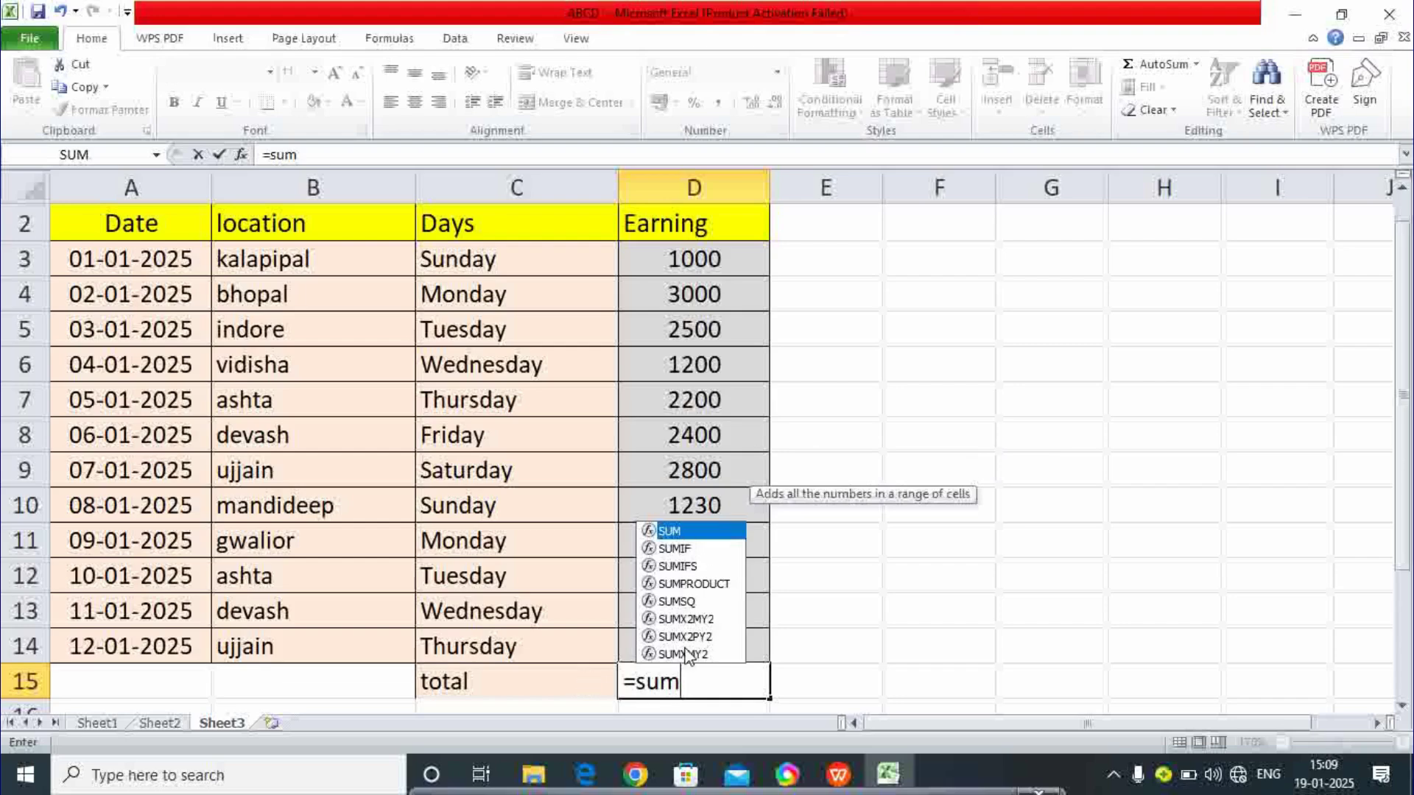
pyautogui.doubleClick(673, 530)
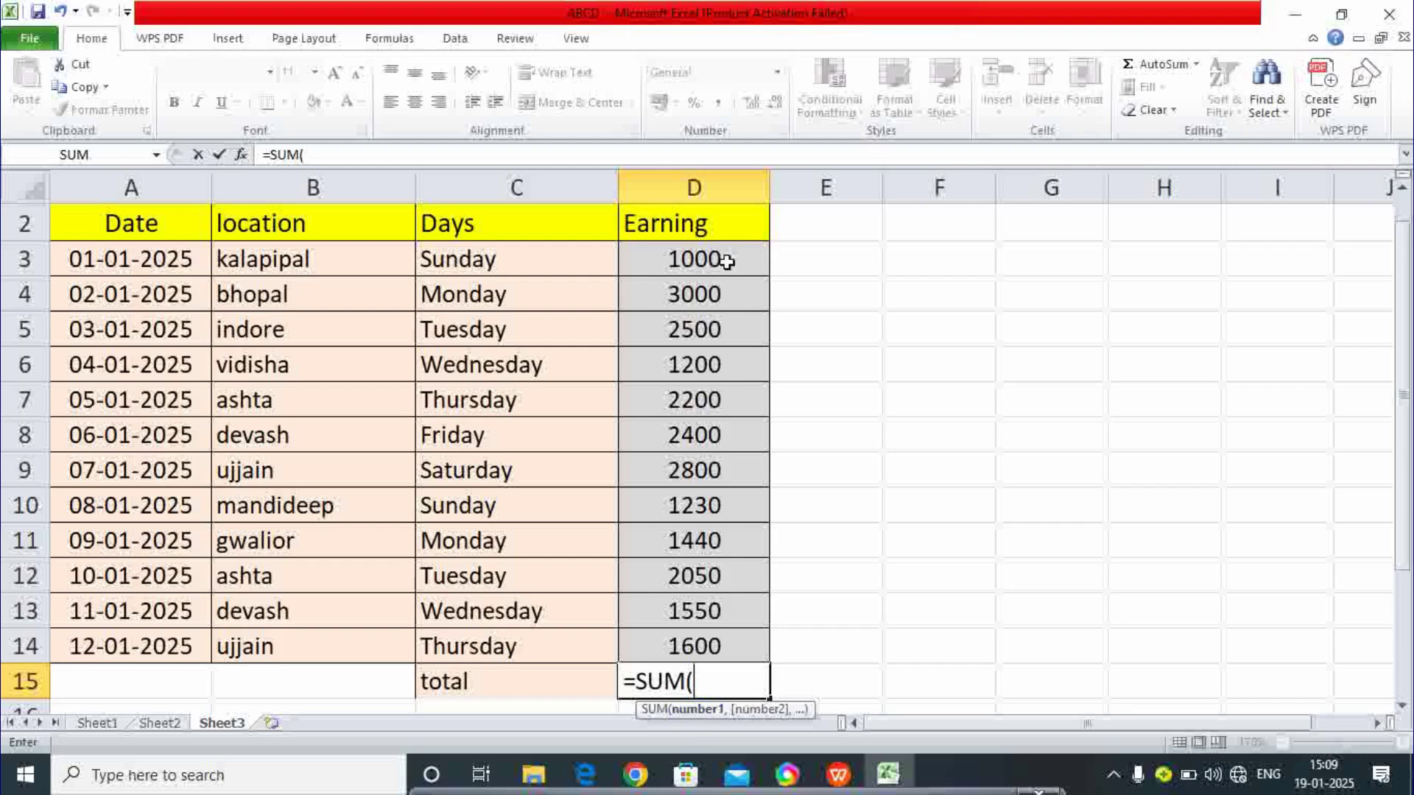
pyautogui.moveTo(727, 262); pyautogui.dragTo(694, 536)
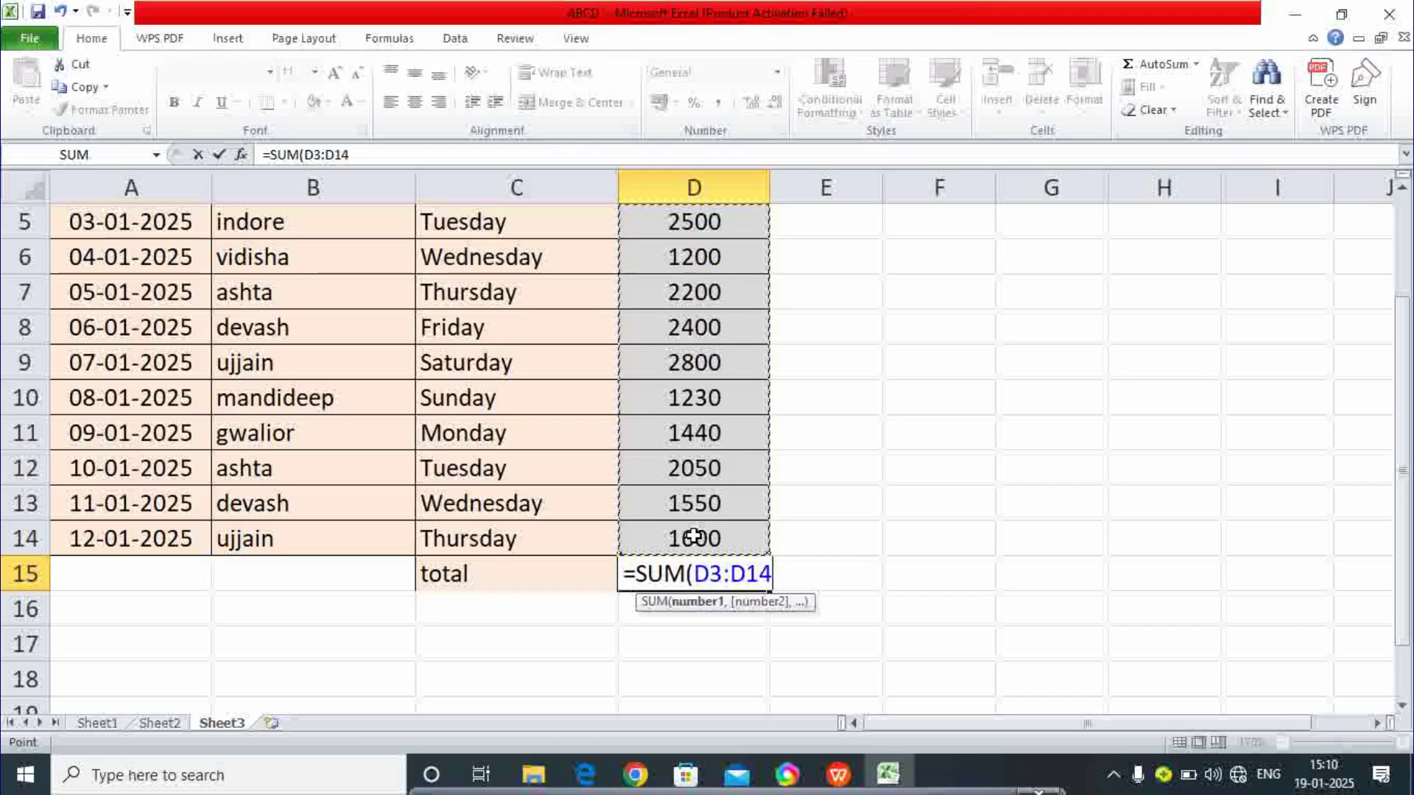
pyautogui.write(')')
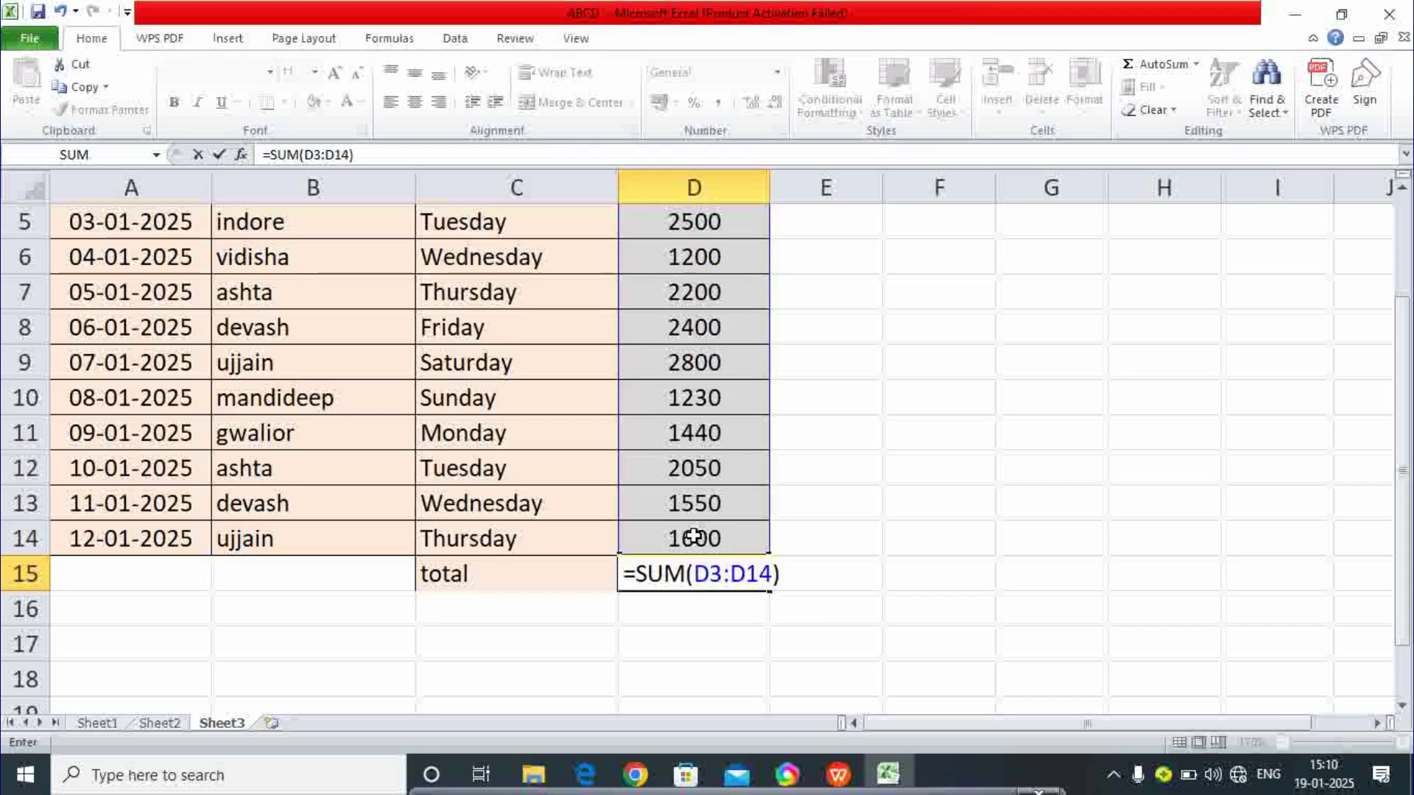
pyautogui.press('Return')
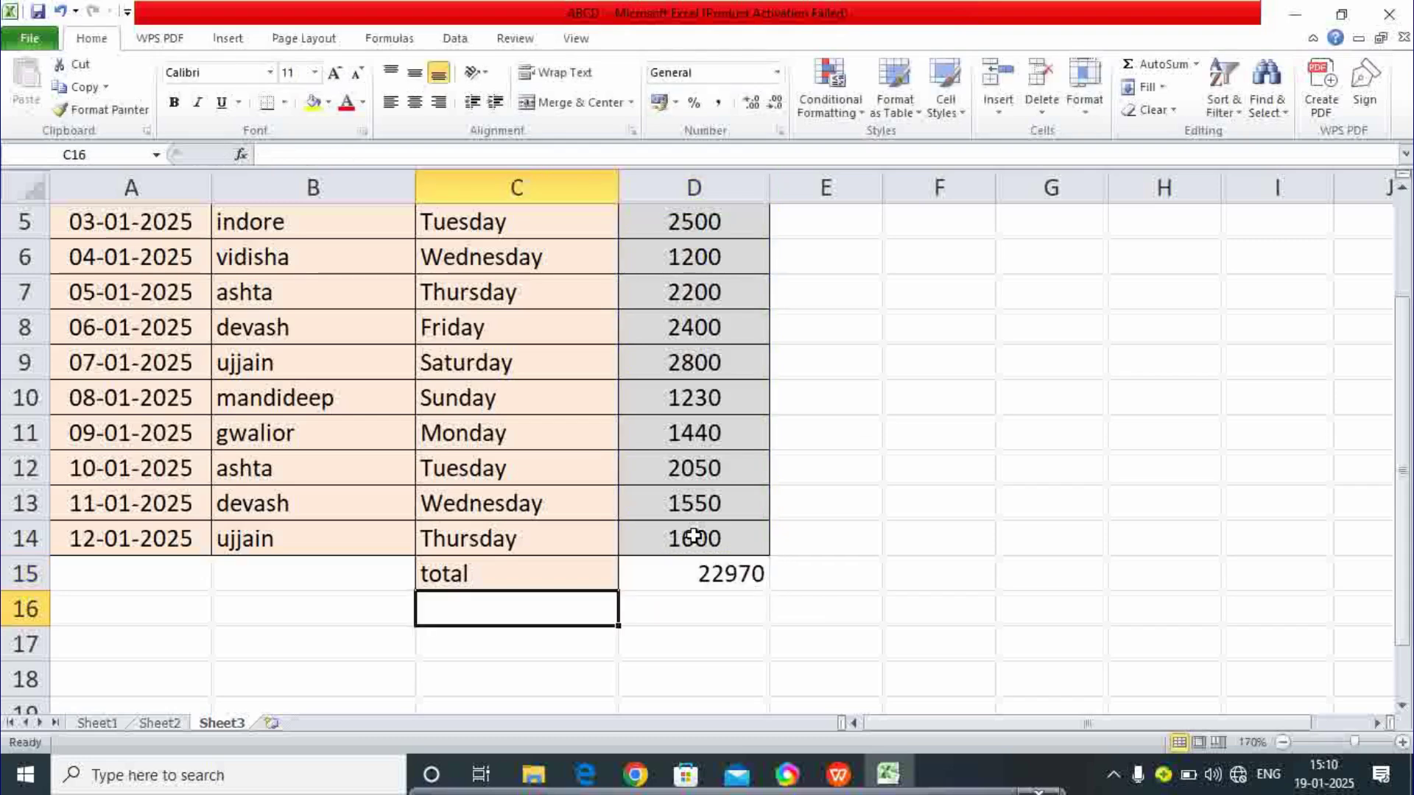
# Check the total's formula in D15 and examine the weekday entries in the Days column.
pyautogui.click(703, 575)
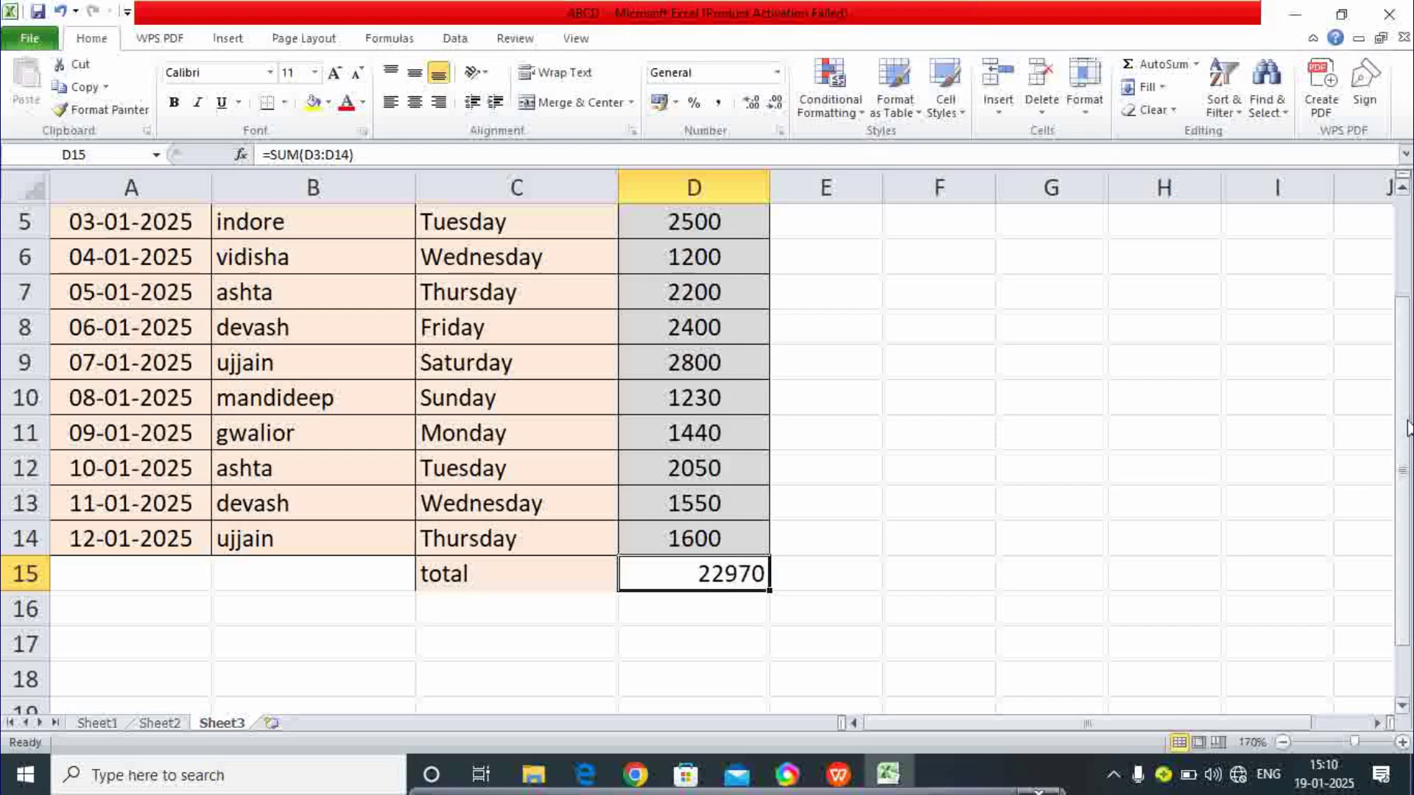
pyautogui.moveTo(1406, 426); pyautogui.dragTo(1407, 361)
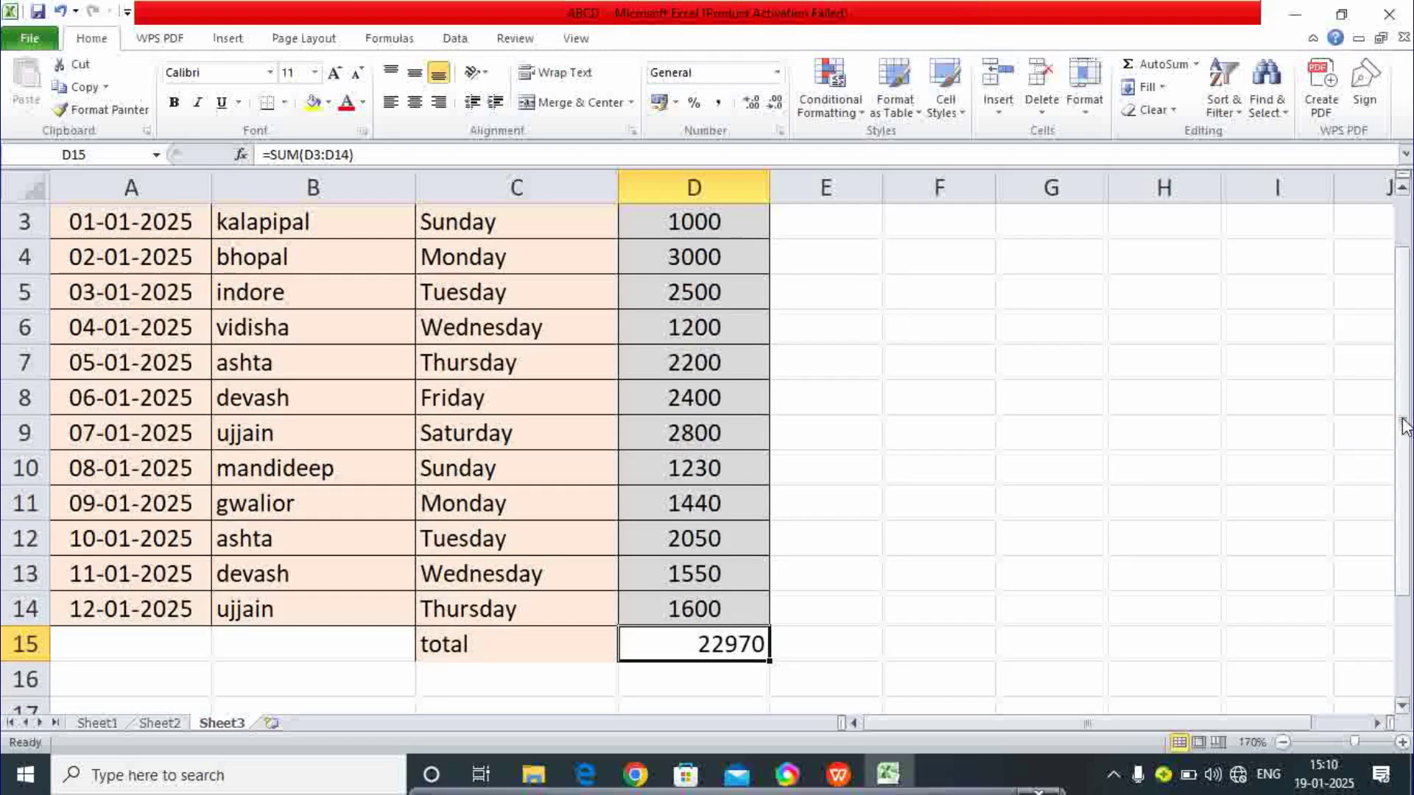
pyautogui.moveTo(1407, 427); pyautogui.dragTo(1406, 350)
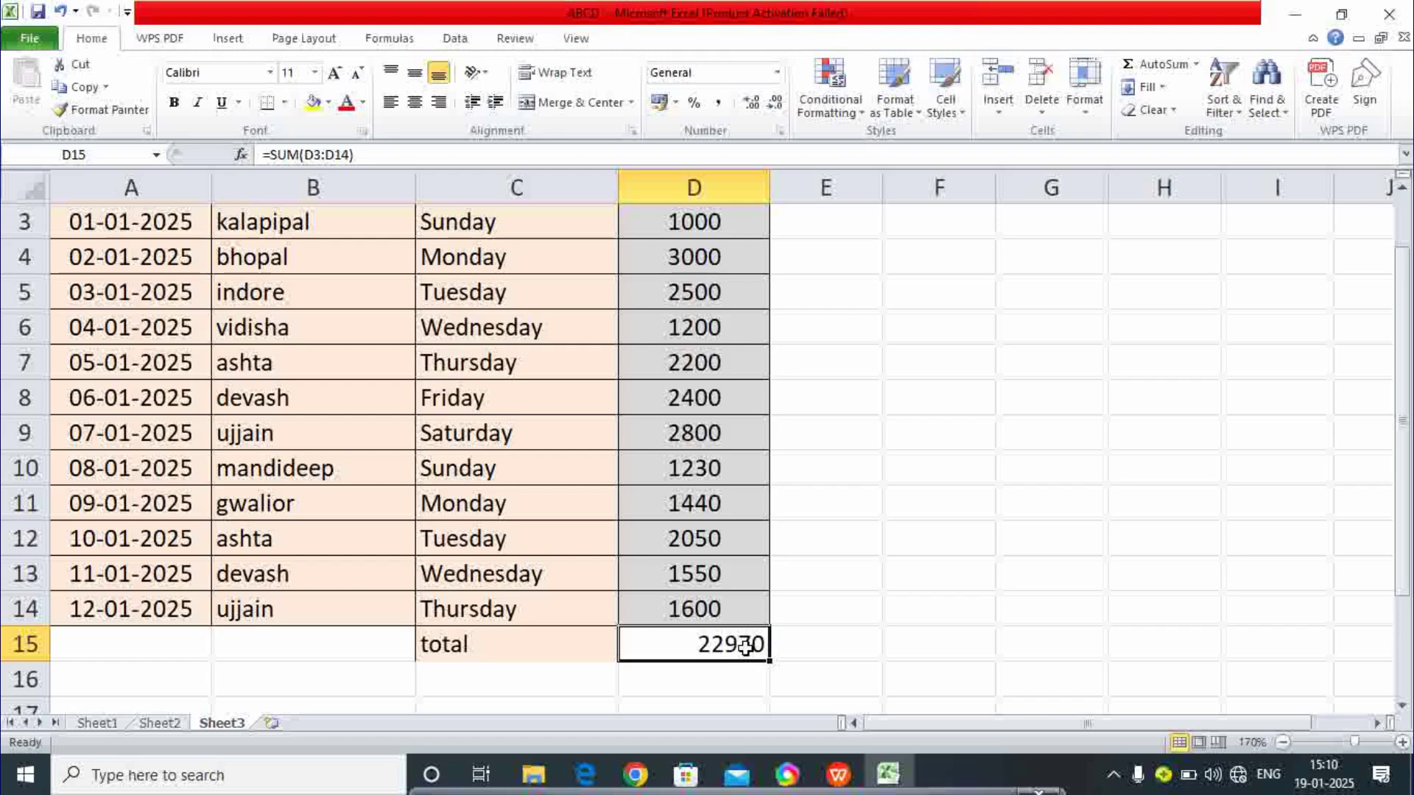
pyautogui.hotkey('ctrl', 'pageup')
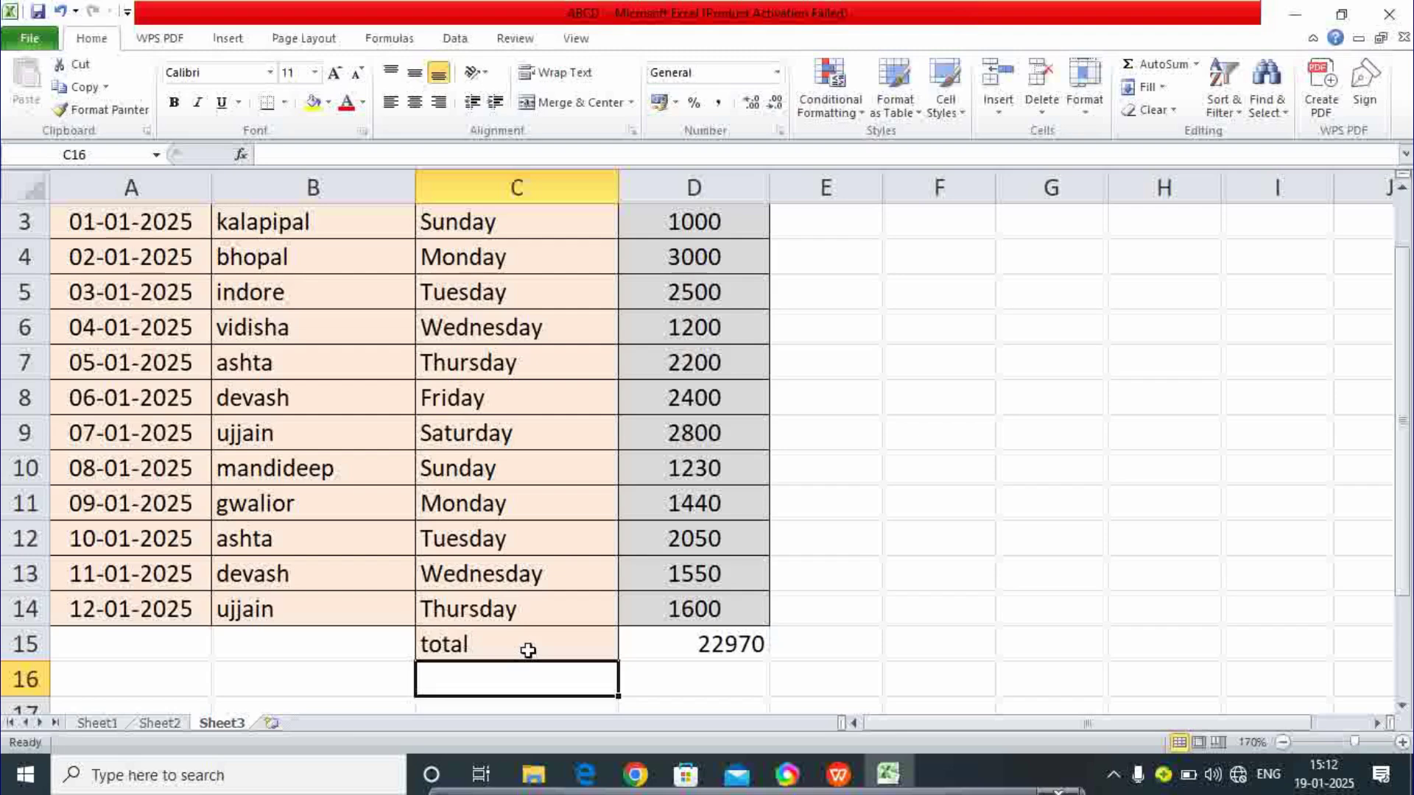
pyautogui.click(525, 420)
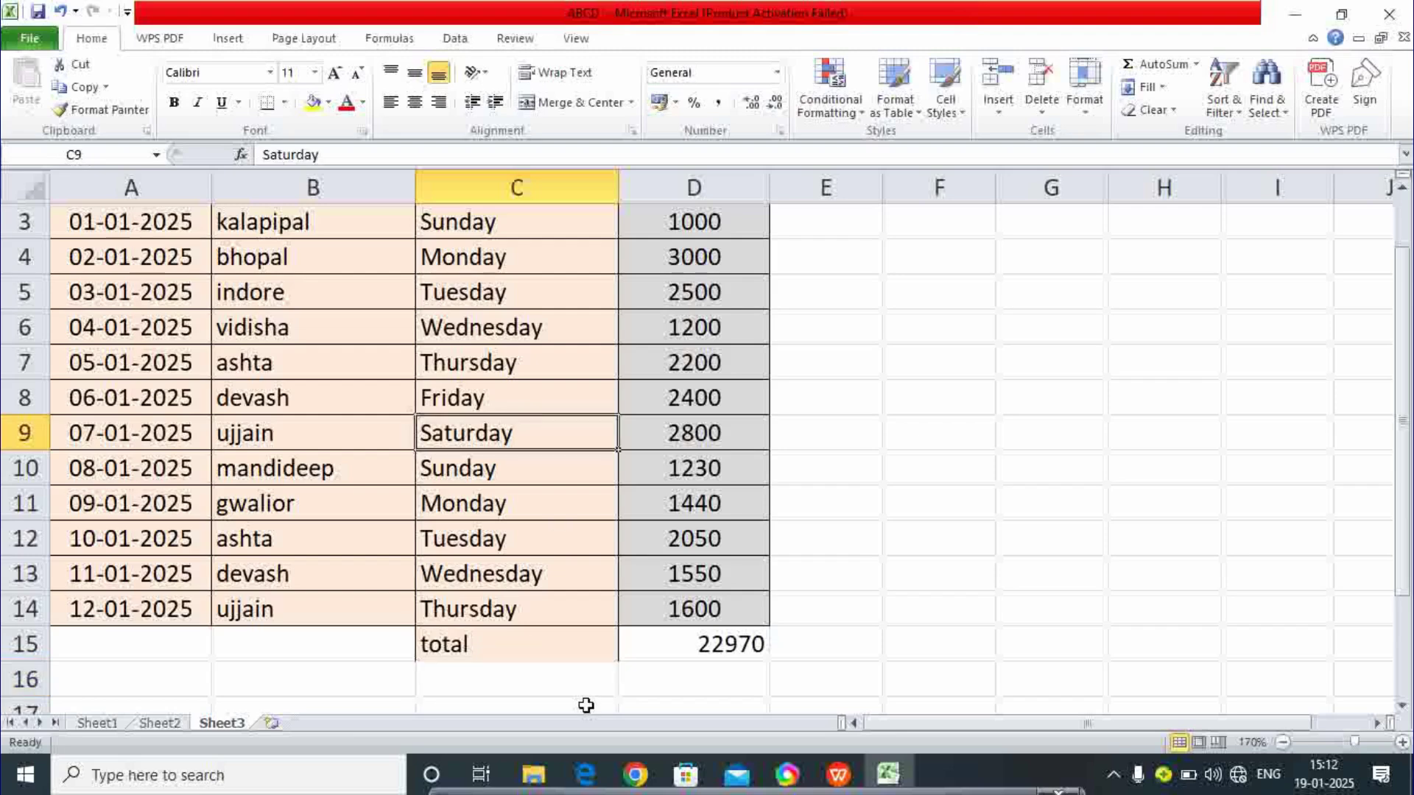
pyautogui.click(527, 679)
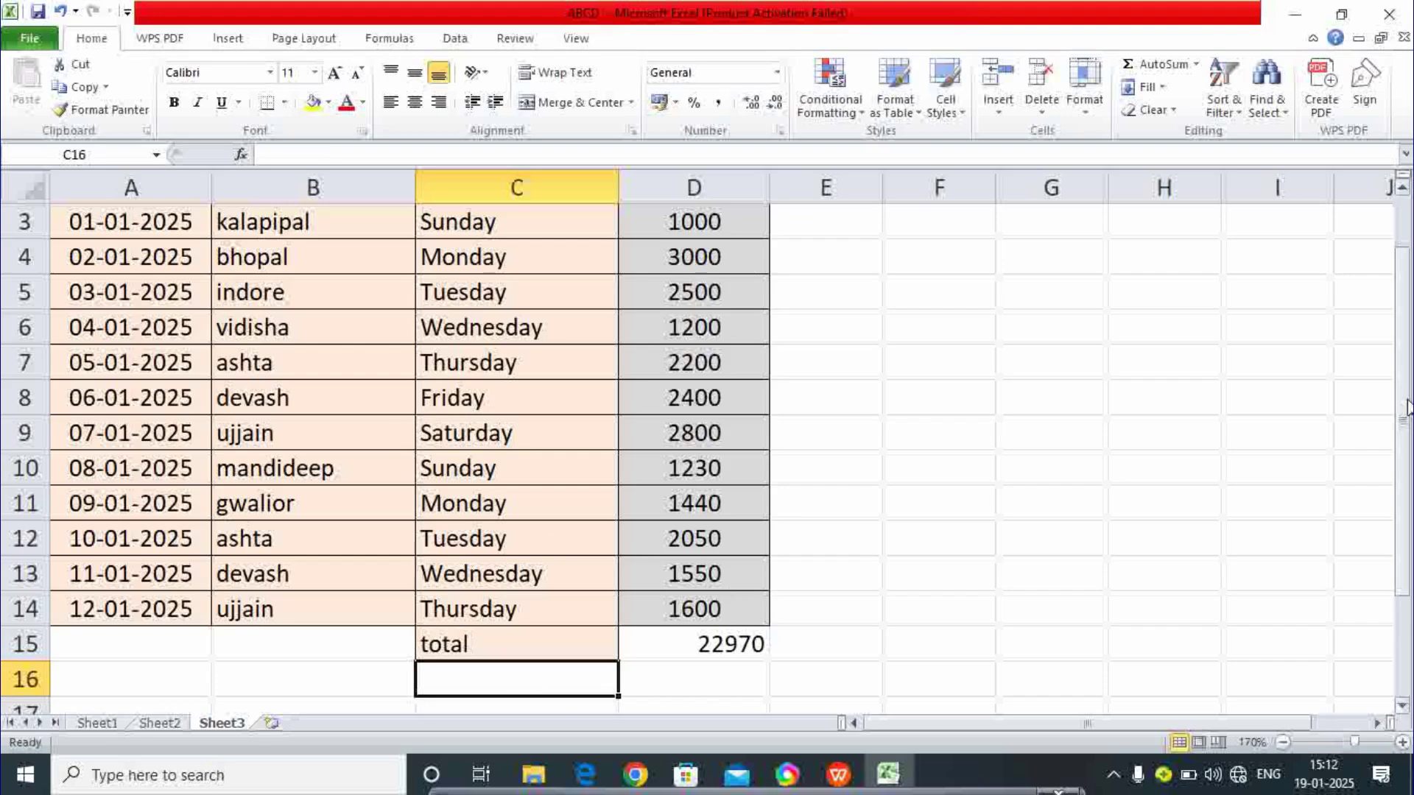
pyautogui.moveTo(1407, 402); pyautogui.dragTo(1406, 350)
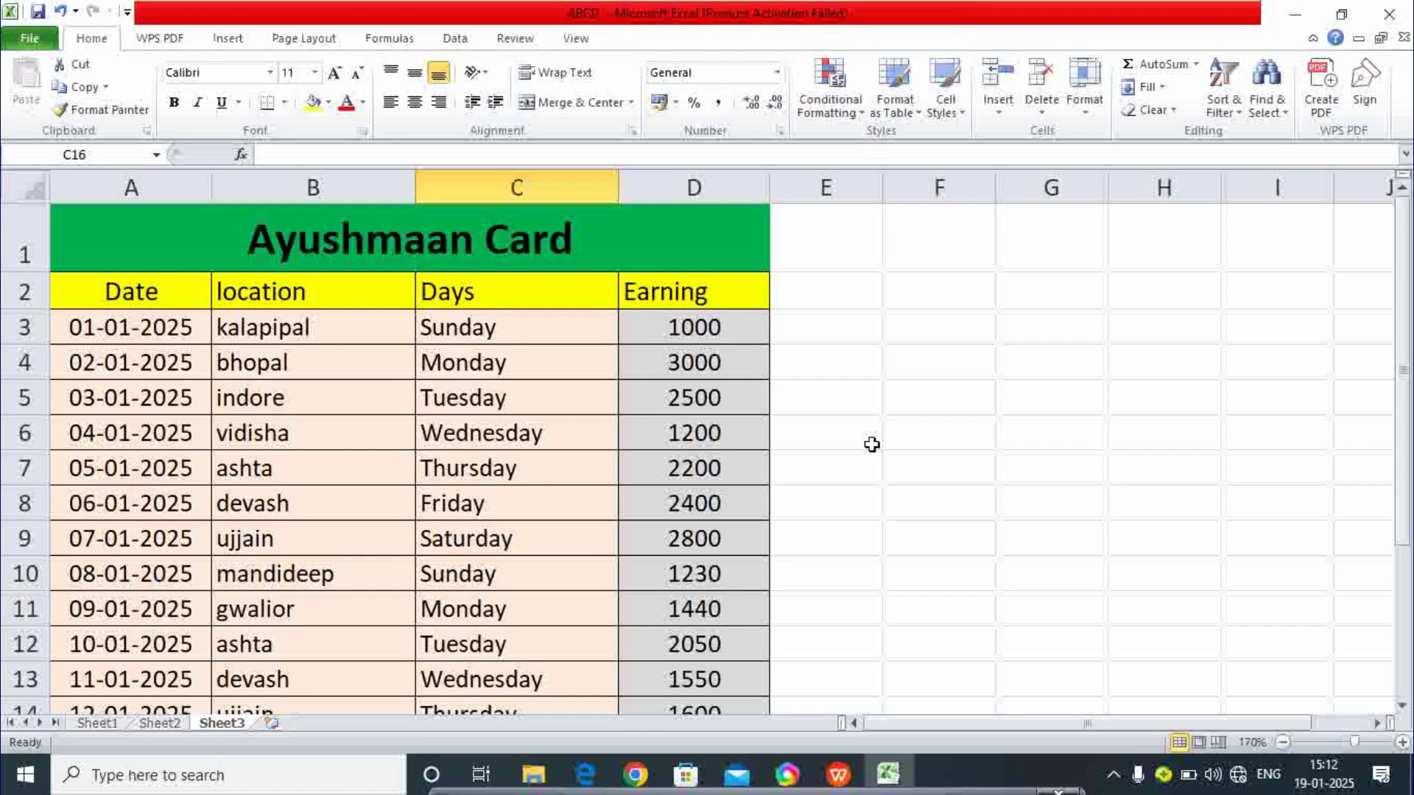
pyautogui.click(515, 337)
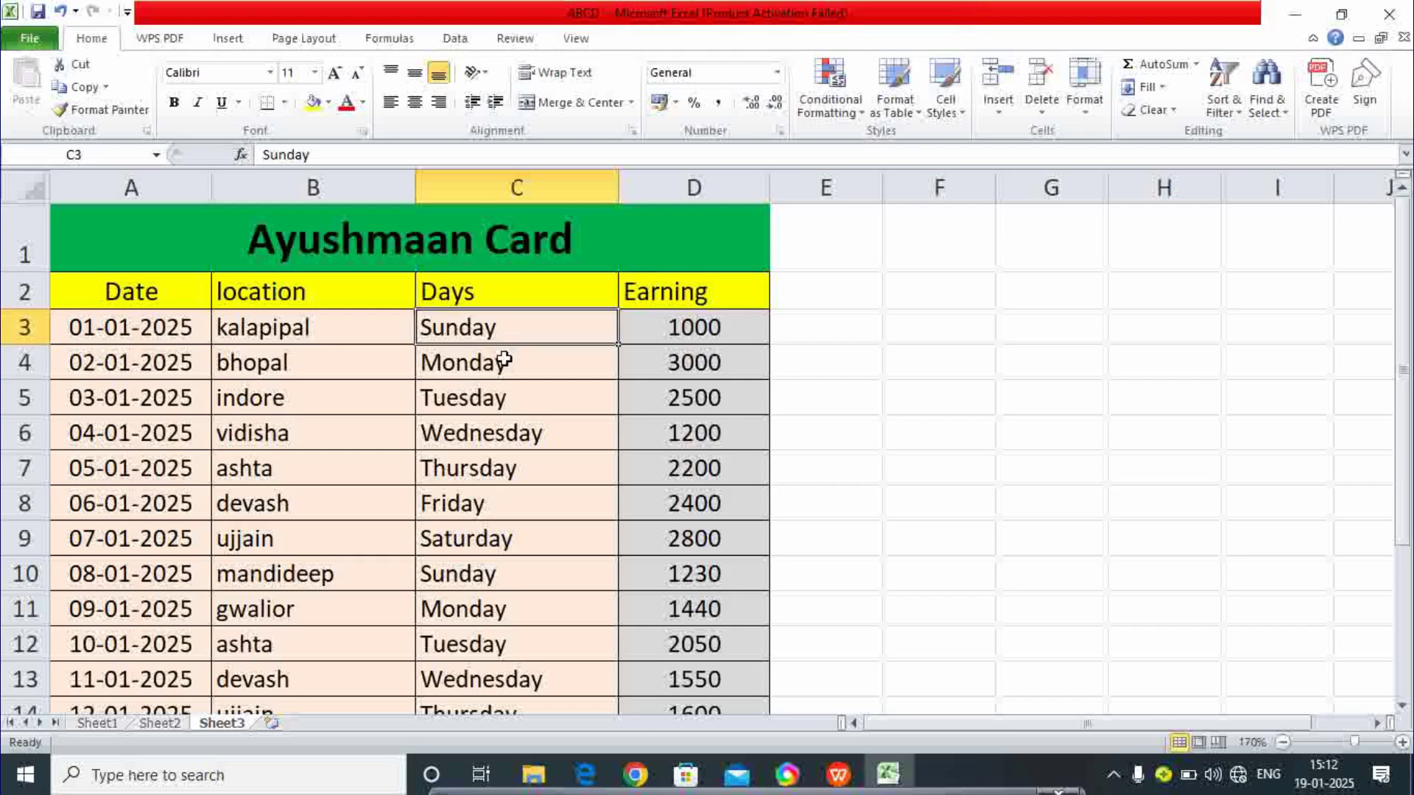
pyautogui.click(494, 361)
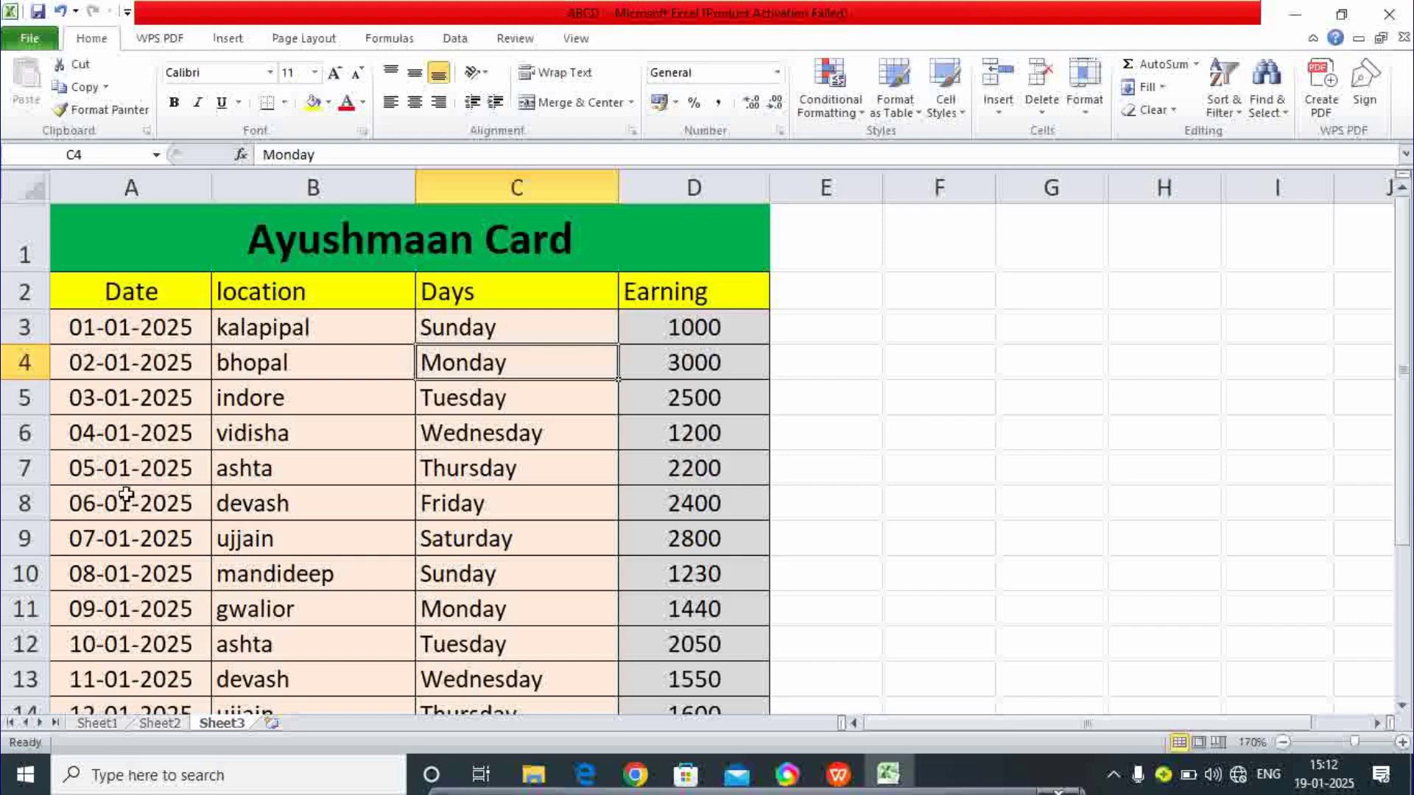
pyautogui.click(503, 332)
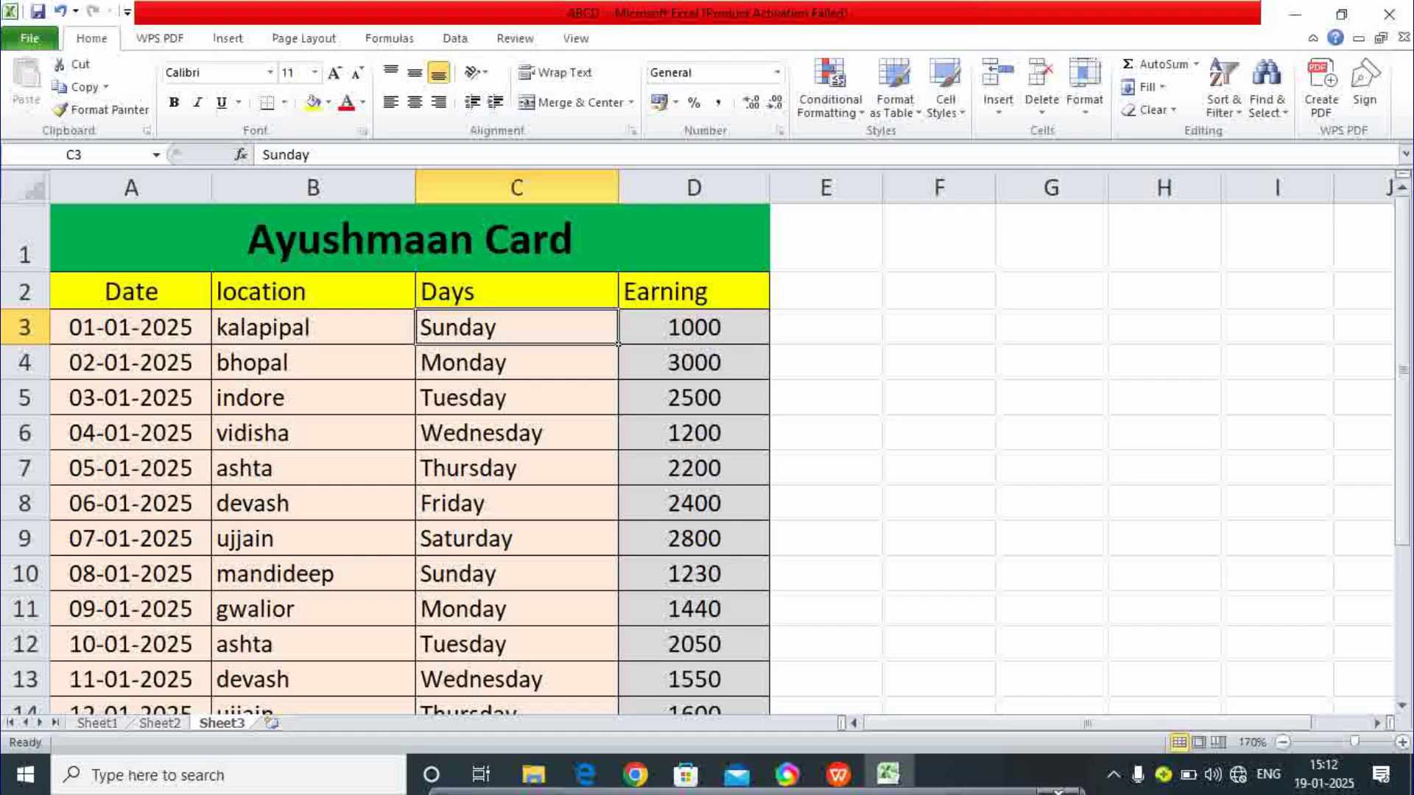
# Enter the label "sunday" in C16, directly below the total label.
pyautogui.moveTo(1402, 250); pyautogui.dragTo(1402, 255)
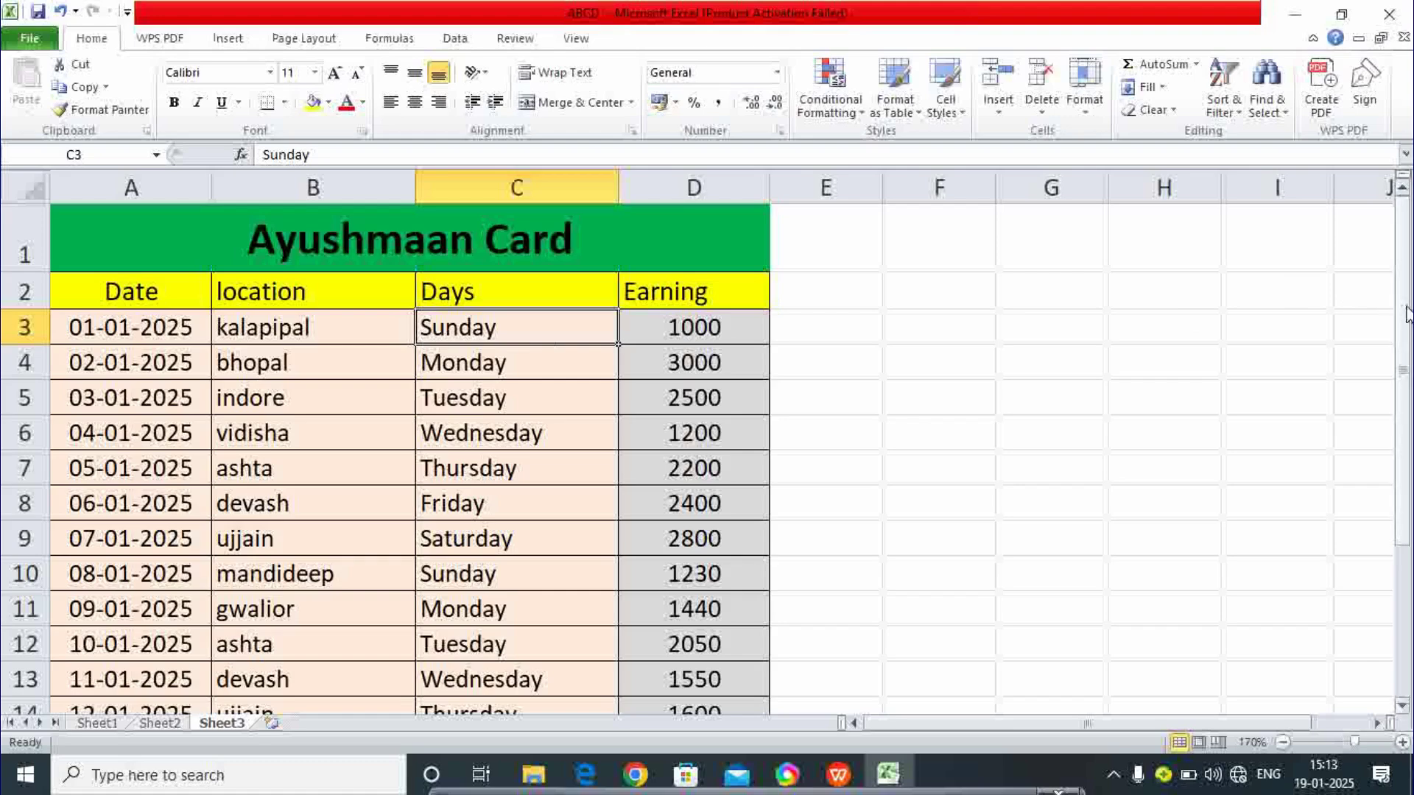
pyautogui.moveTo(1408, 346); pyautogui.dragTo(1409, 402)
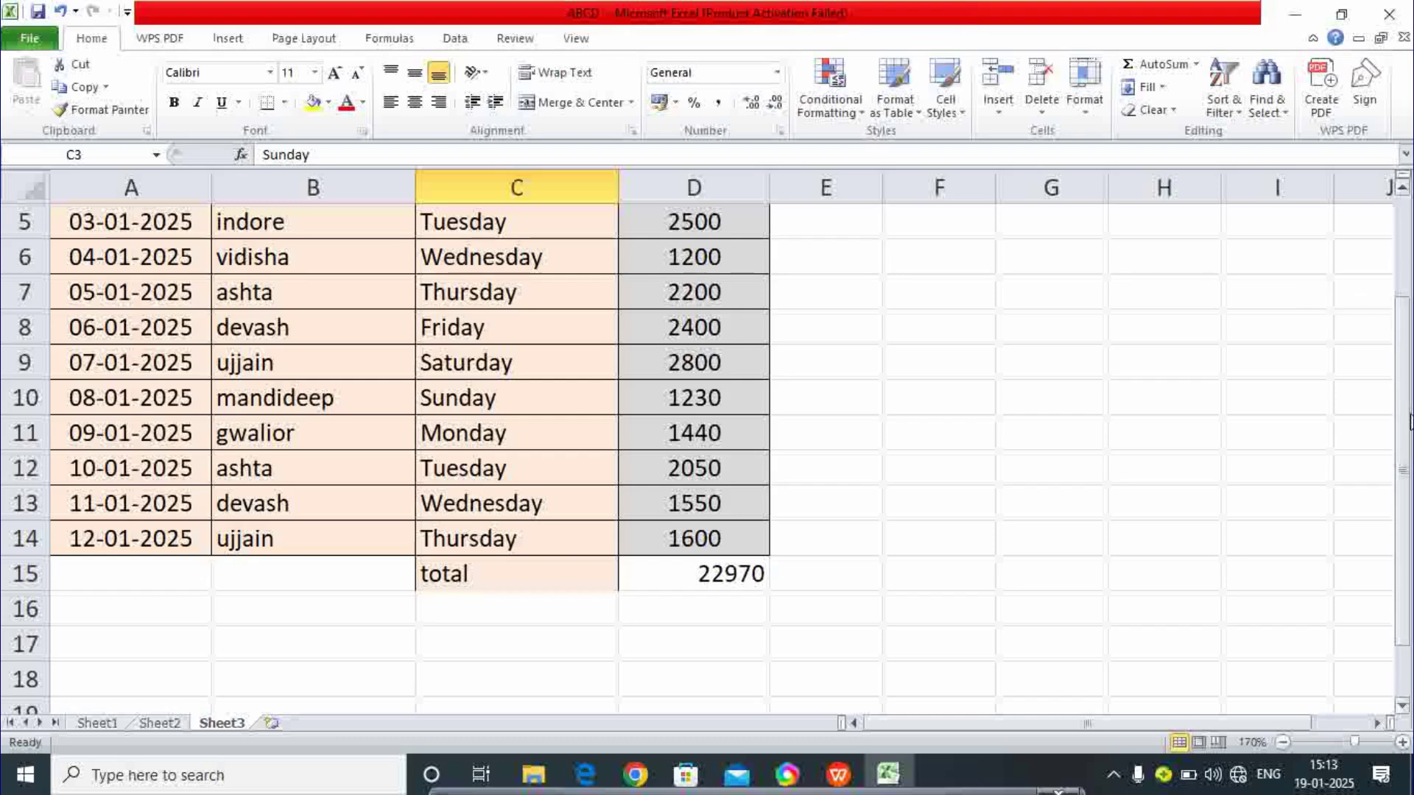
pyautogui.click(499, 607)
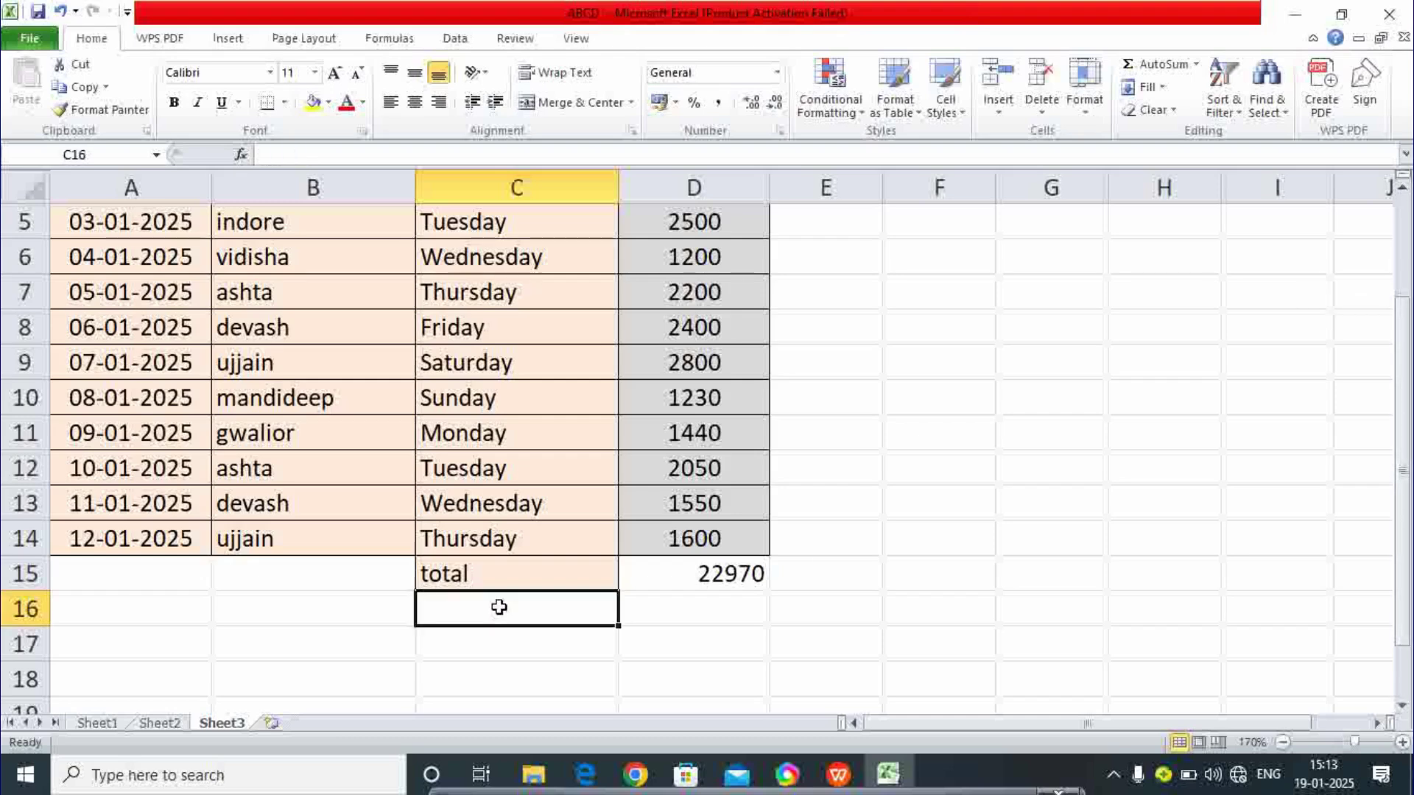
pyautogui.write('sunday')
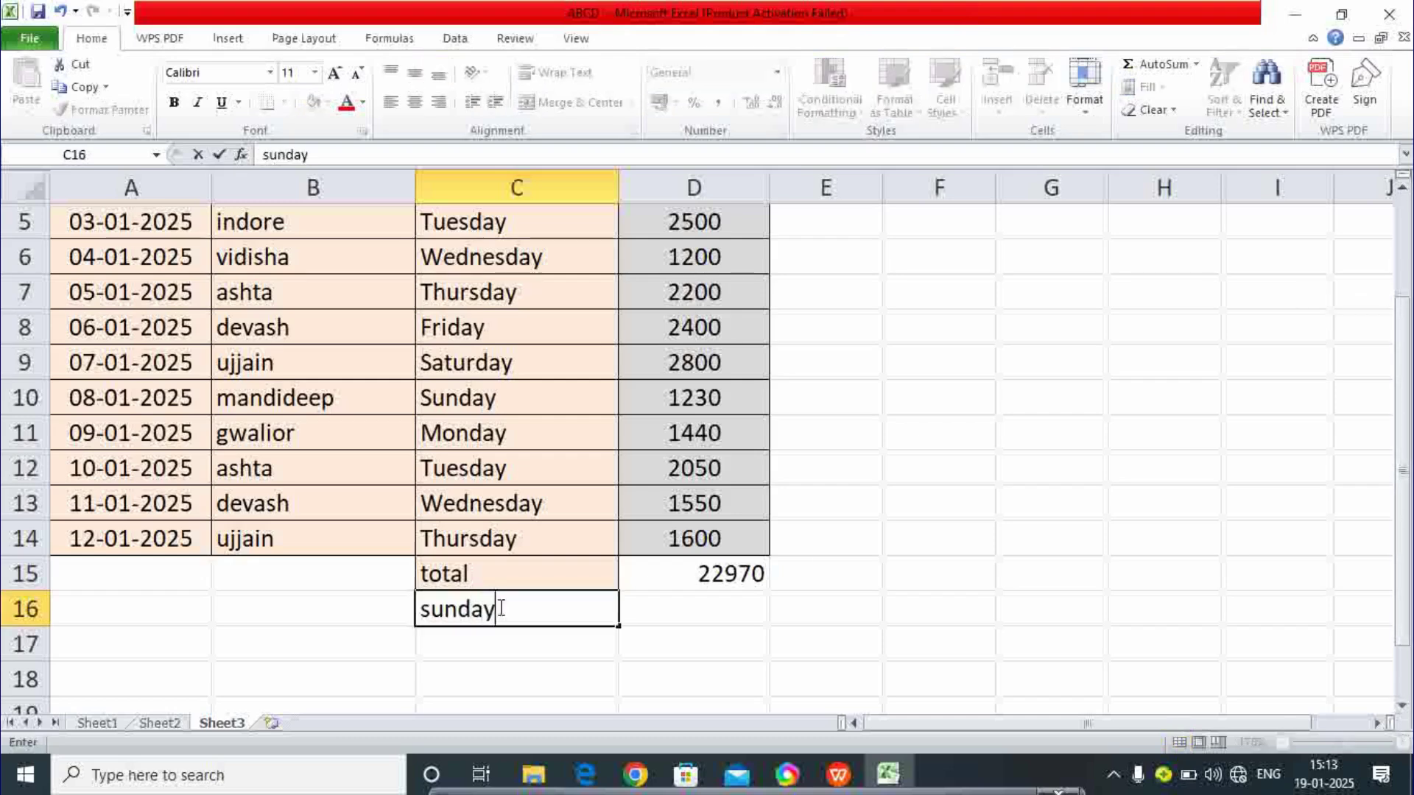
pyautogui.press('Tab')
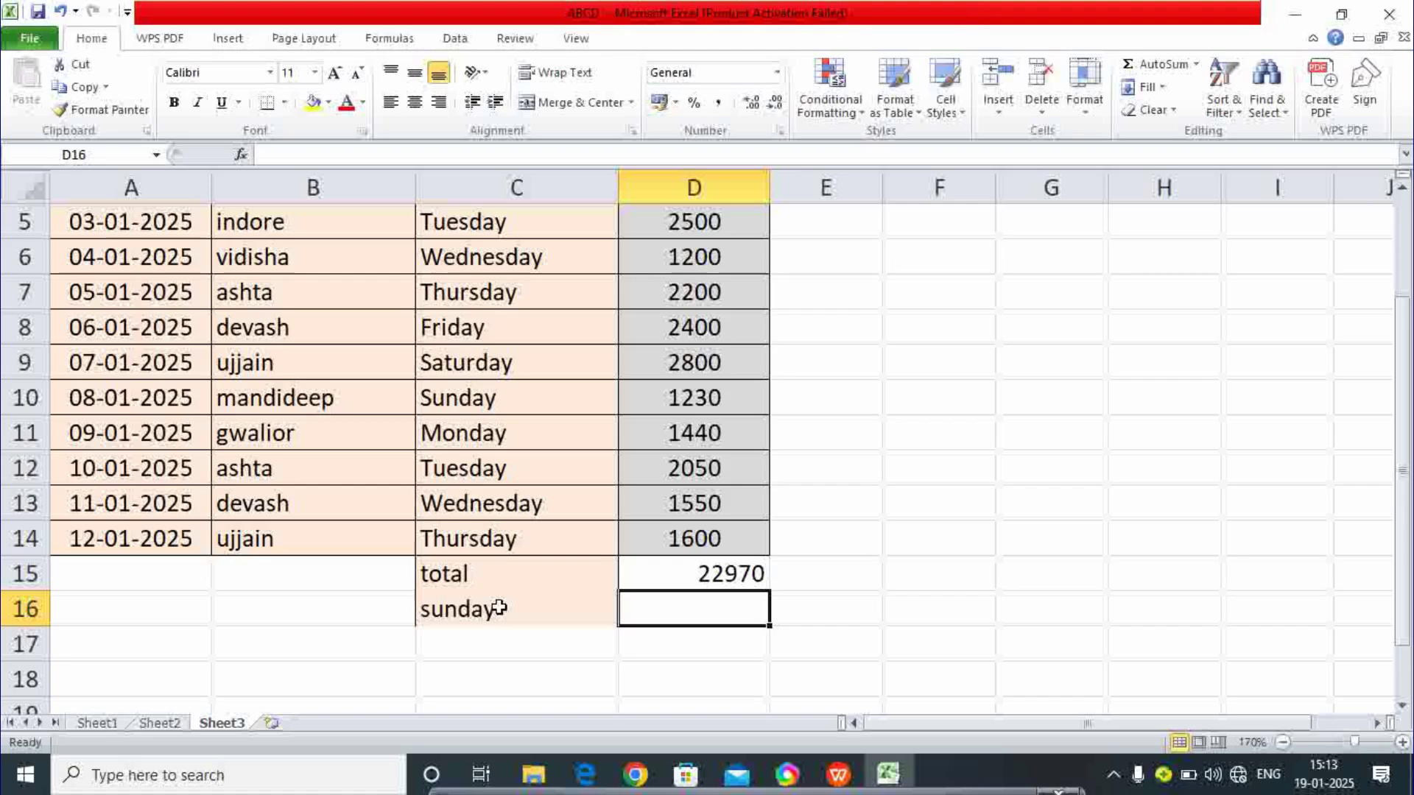
# Begin a SUMIF formula in D16, beside the sunday label, with the Days entries C3:C14 as its range.
pyautogui.write('=')
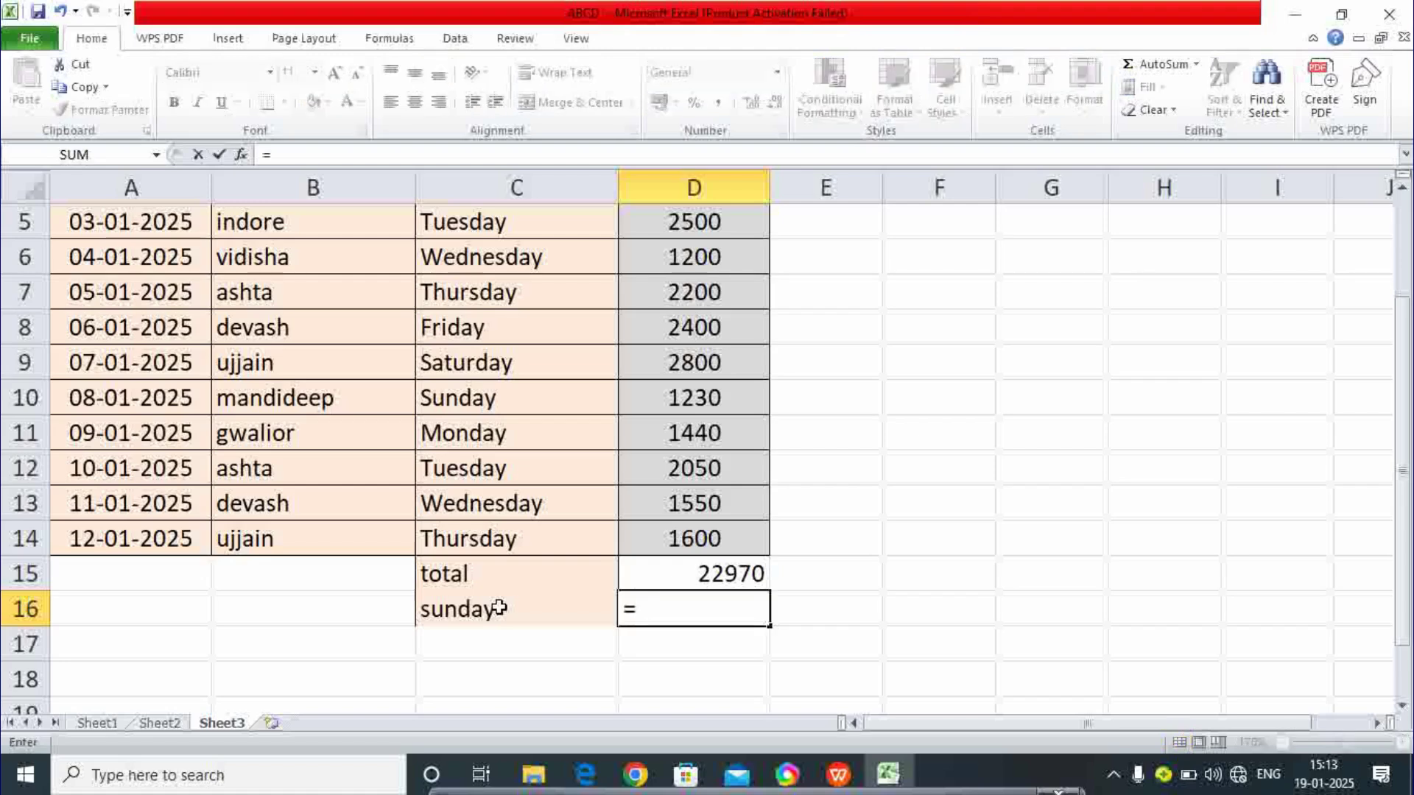
pyautogui.write('sumif')
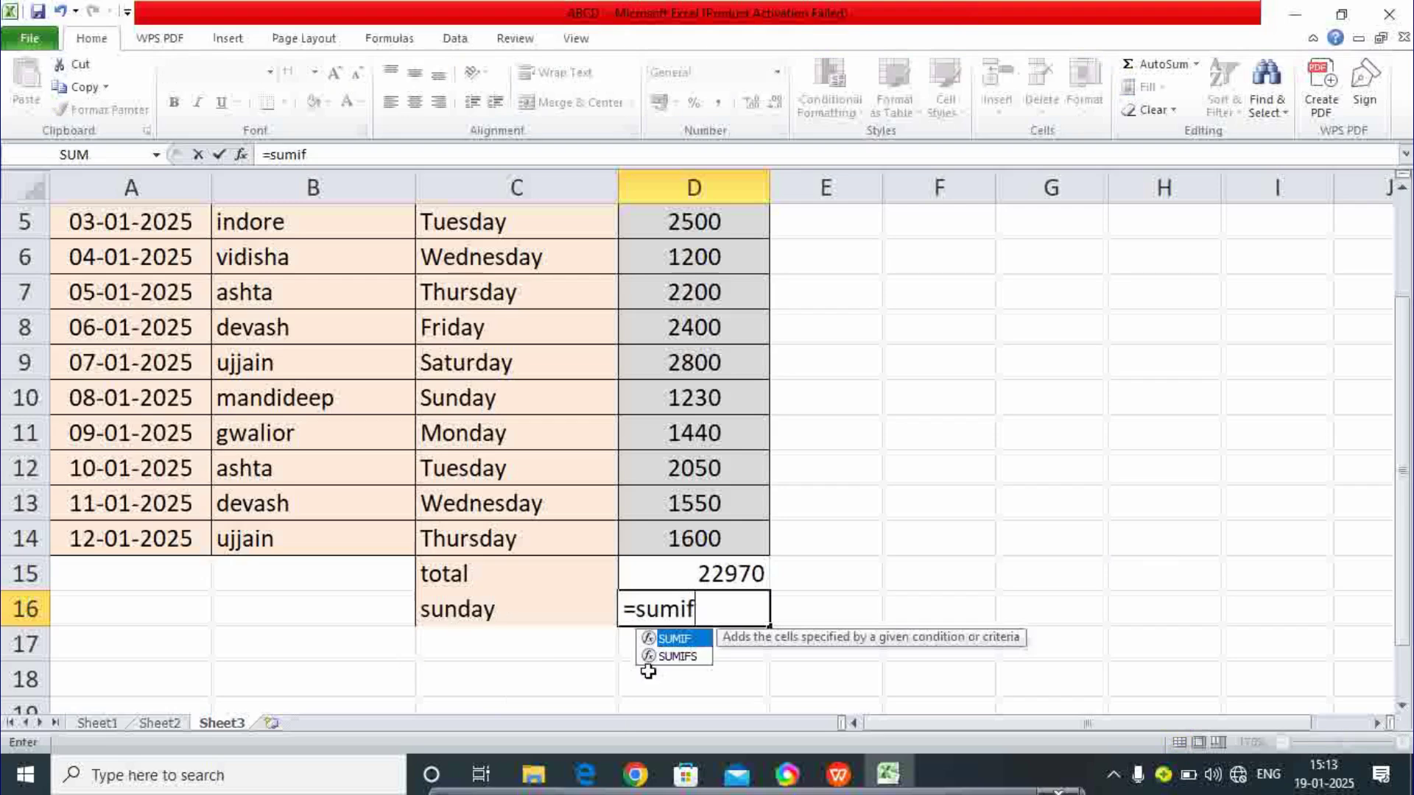
pyautogui.doubleClick(697, 639)
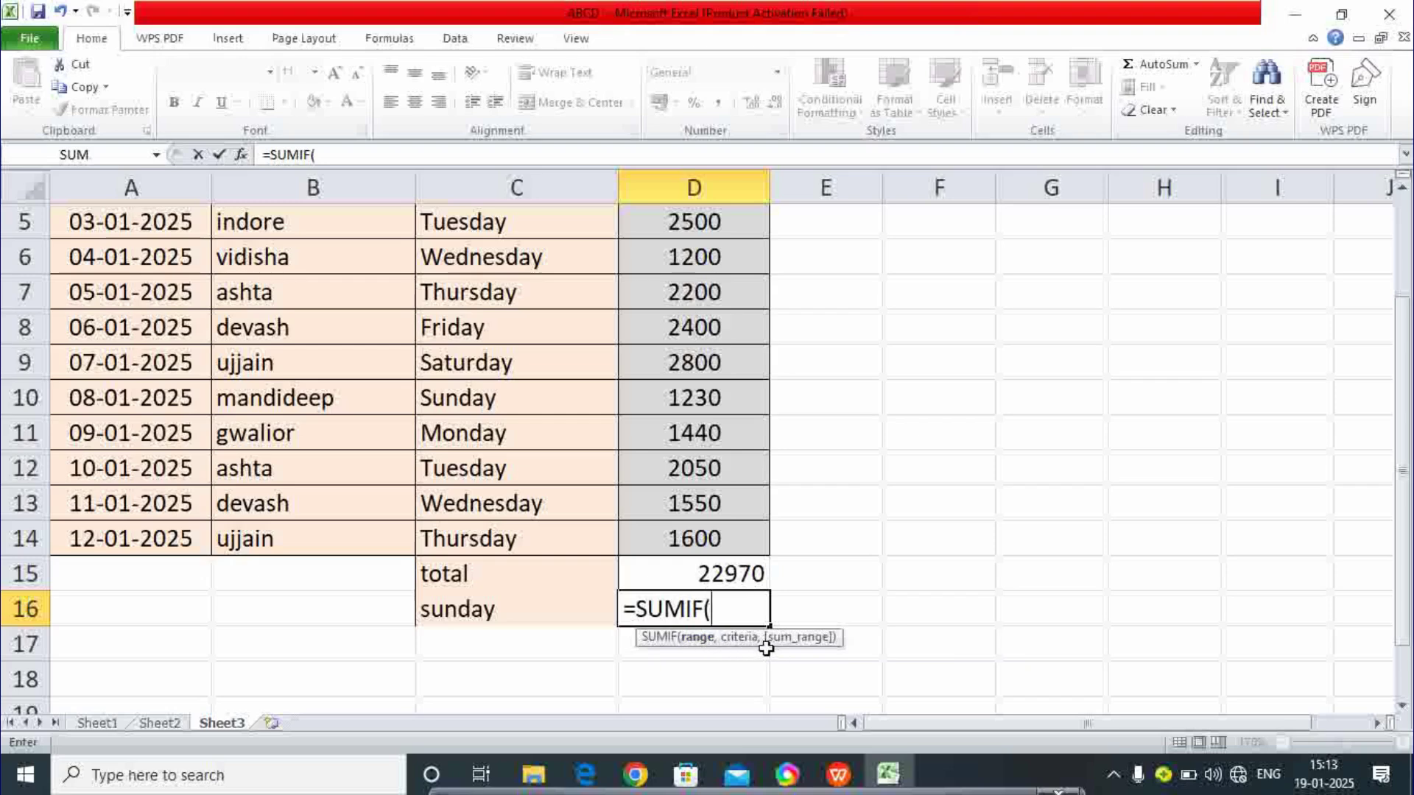
pyautogui.click(701, 652)
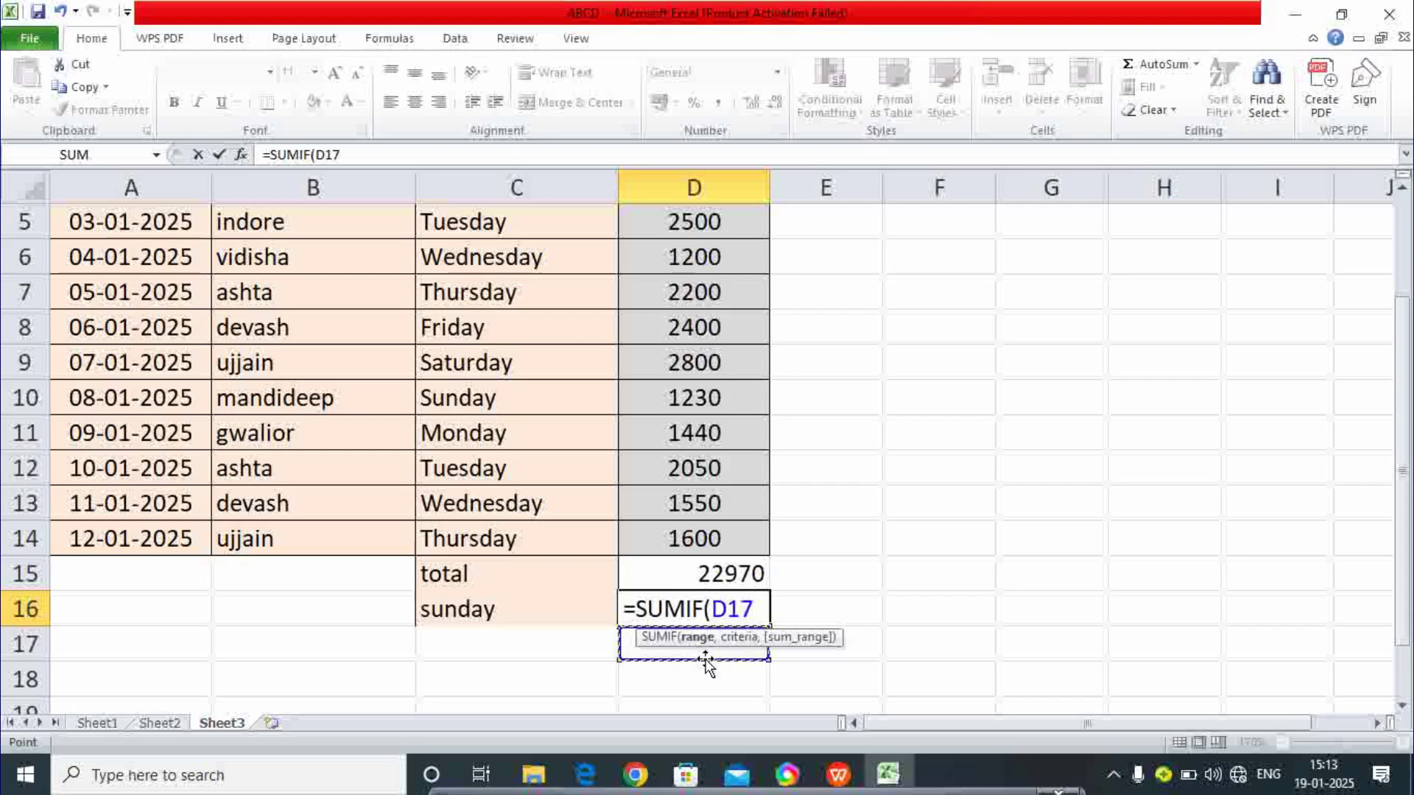
pyautogui.press('BackSpace')
pyautogui.press('BackSpace')
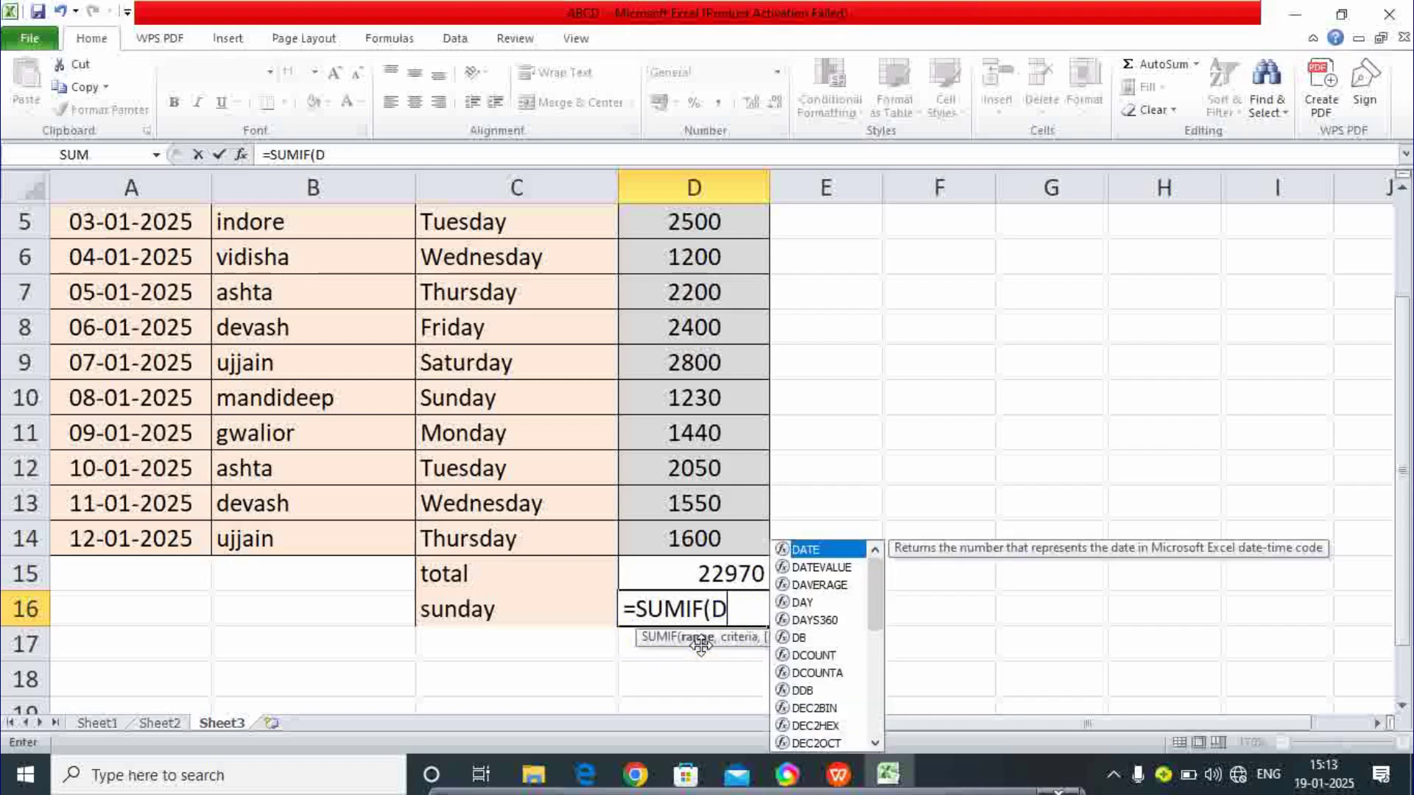
pyautogui.press('BackSpace')
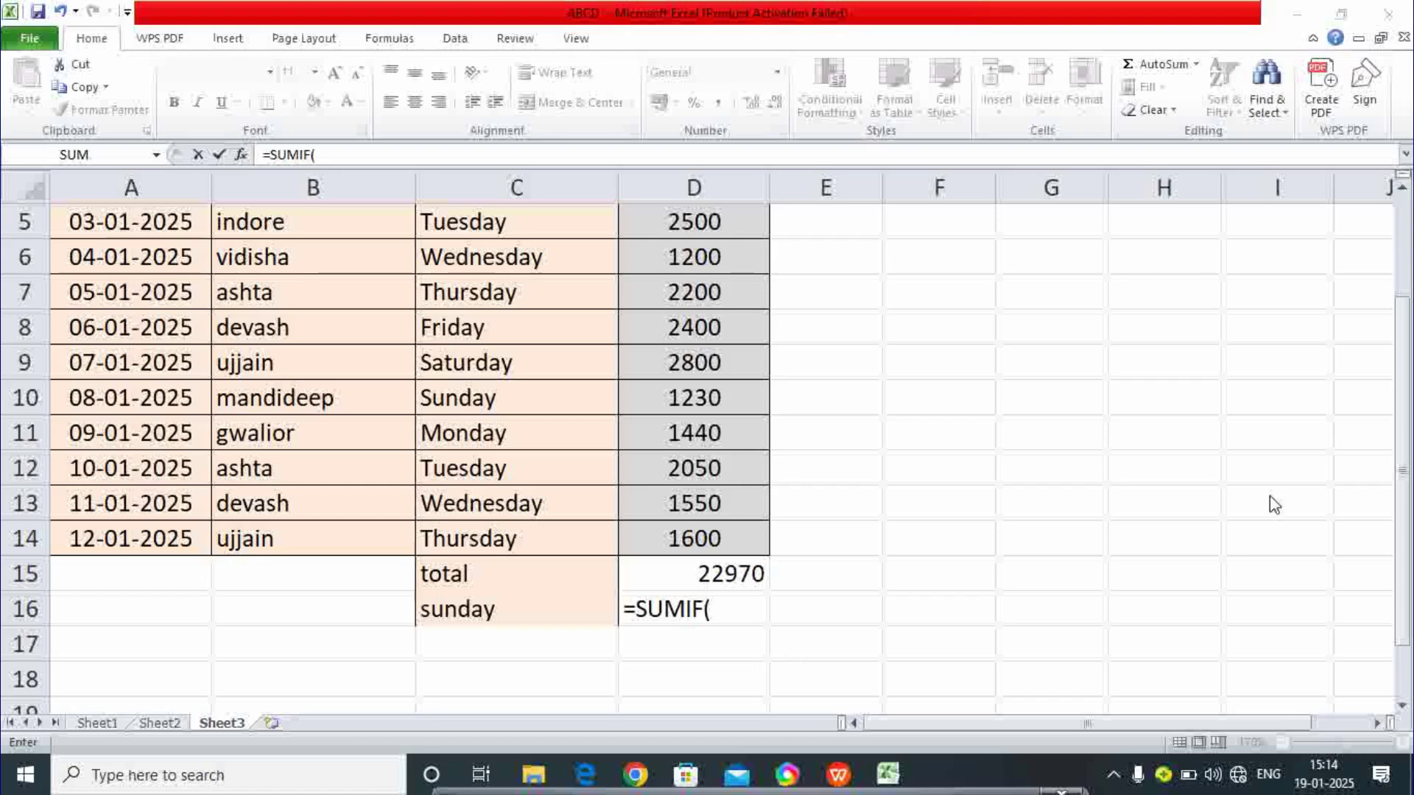
pyautogui.moveTo(1405, 477); pyautogui.dragTo(1408, 291)
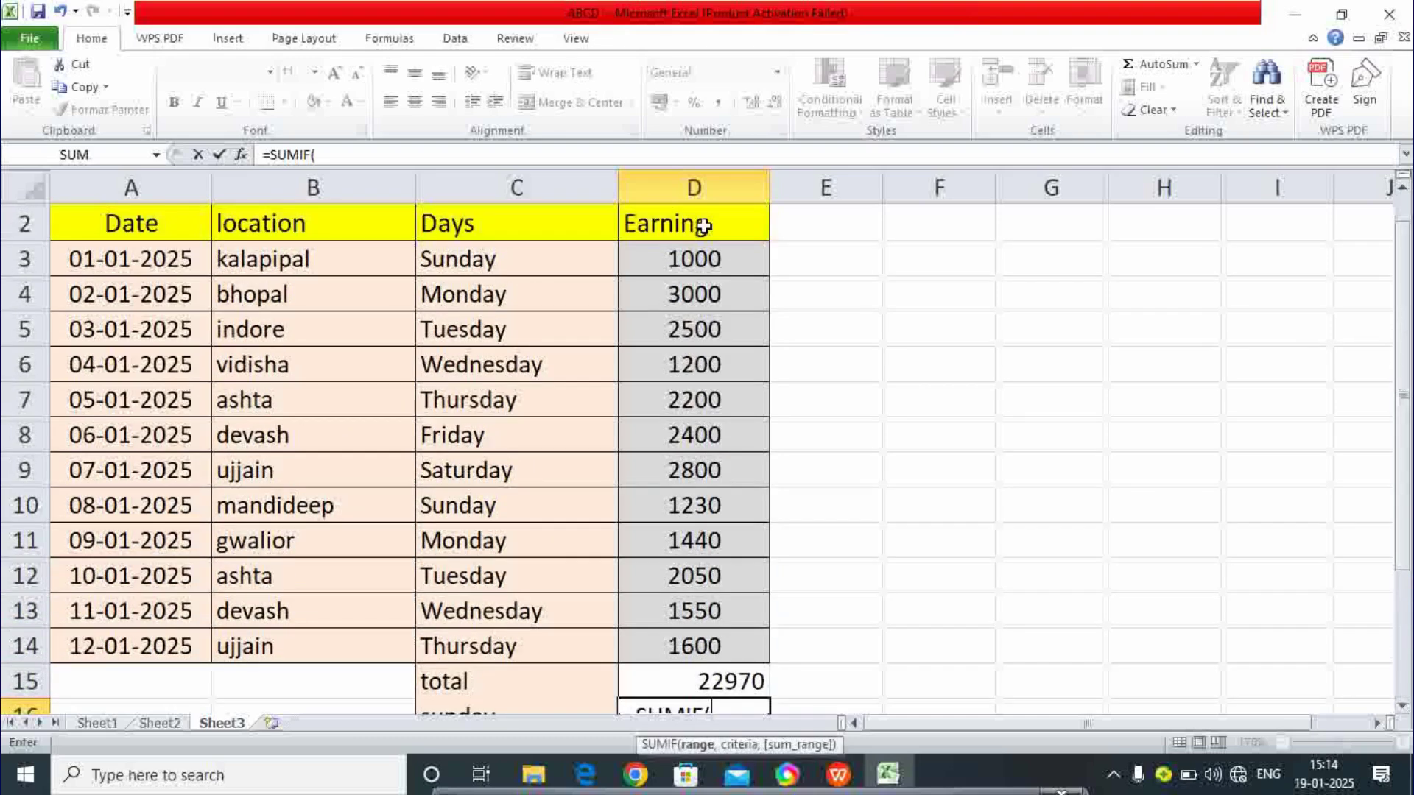
pyautogui.moveTo(537, 265); pyautogui.dragTo(514, 640)
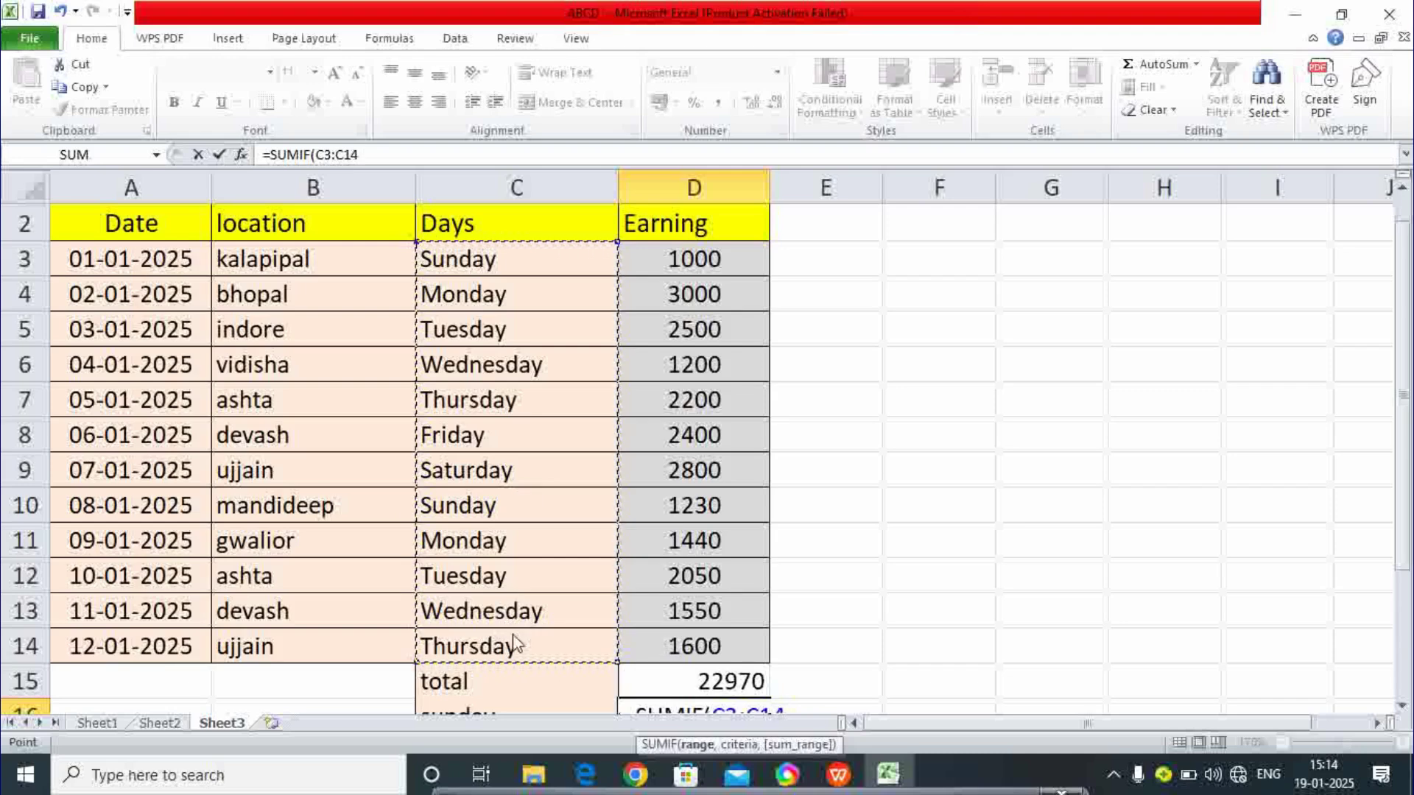
# Complete the SUMIF formula in D16 with C16 as the criteria and the Earning values D3:D14 as the sum range.
pyautogui.moveTo(1407, 297); pyautogui.dragTo(1408, 342)
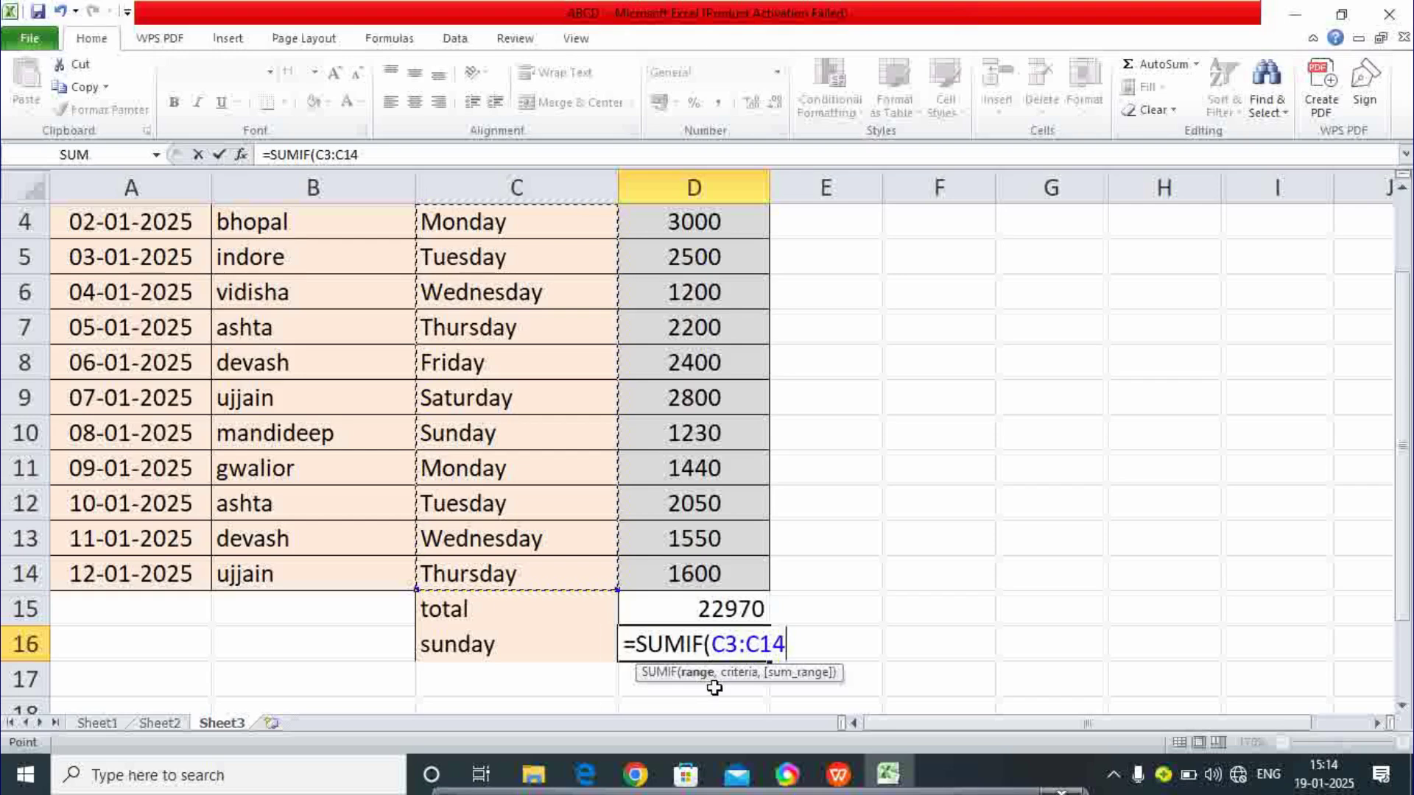
pyautogui.write(',')
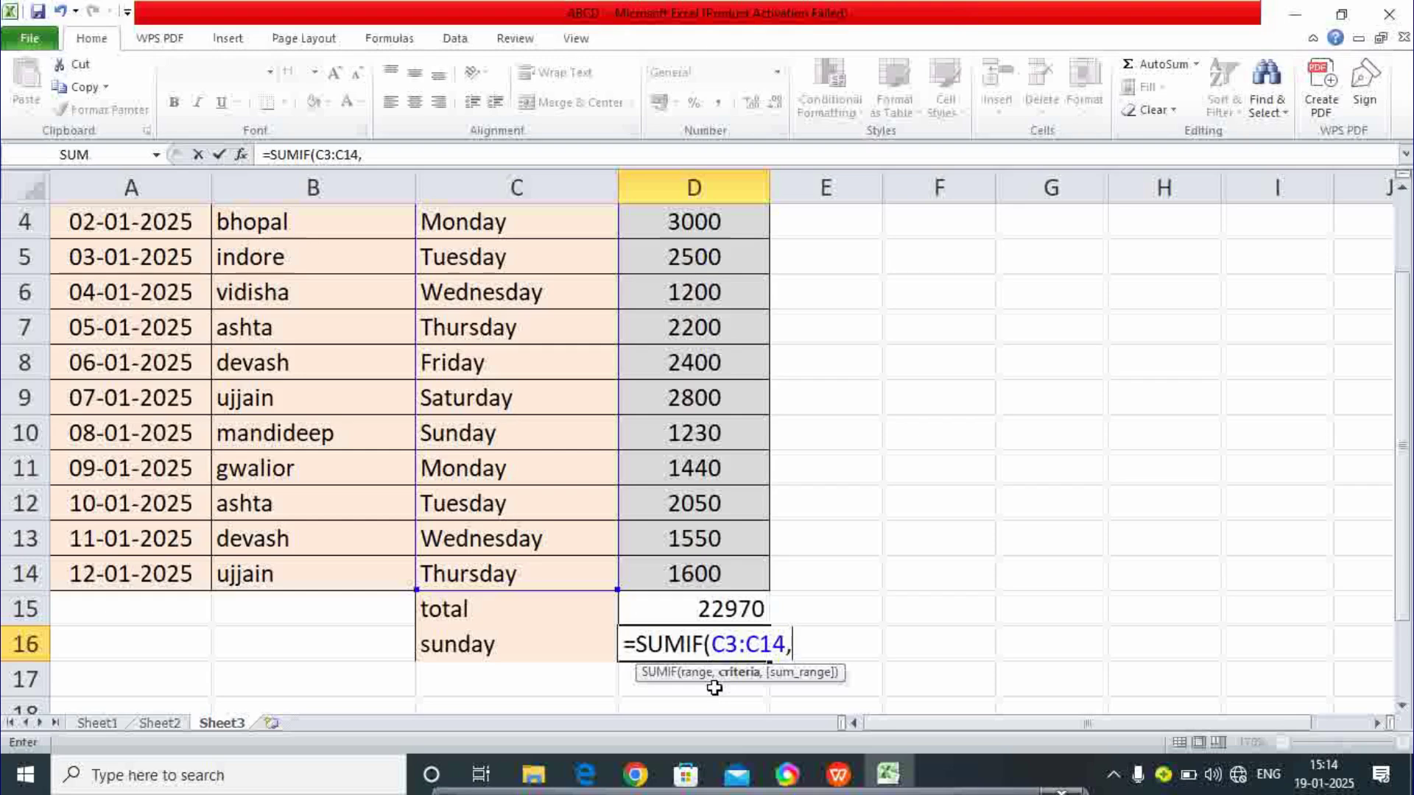
pyautogui.click(502, 654)
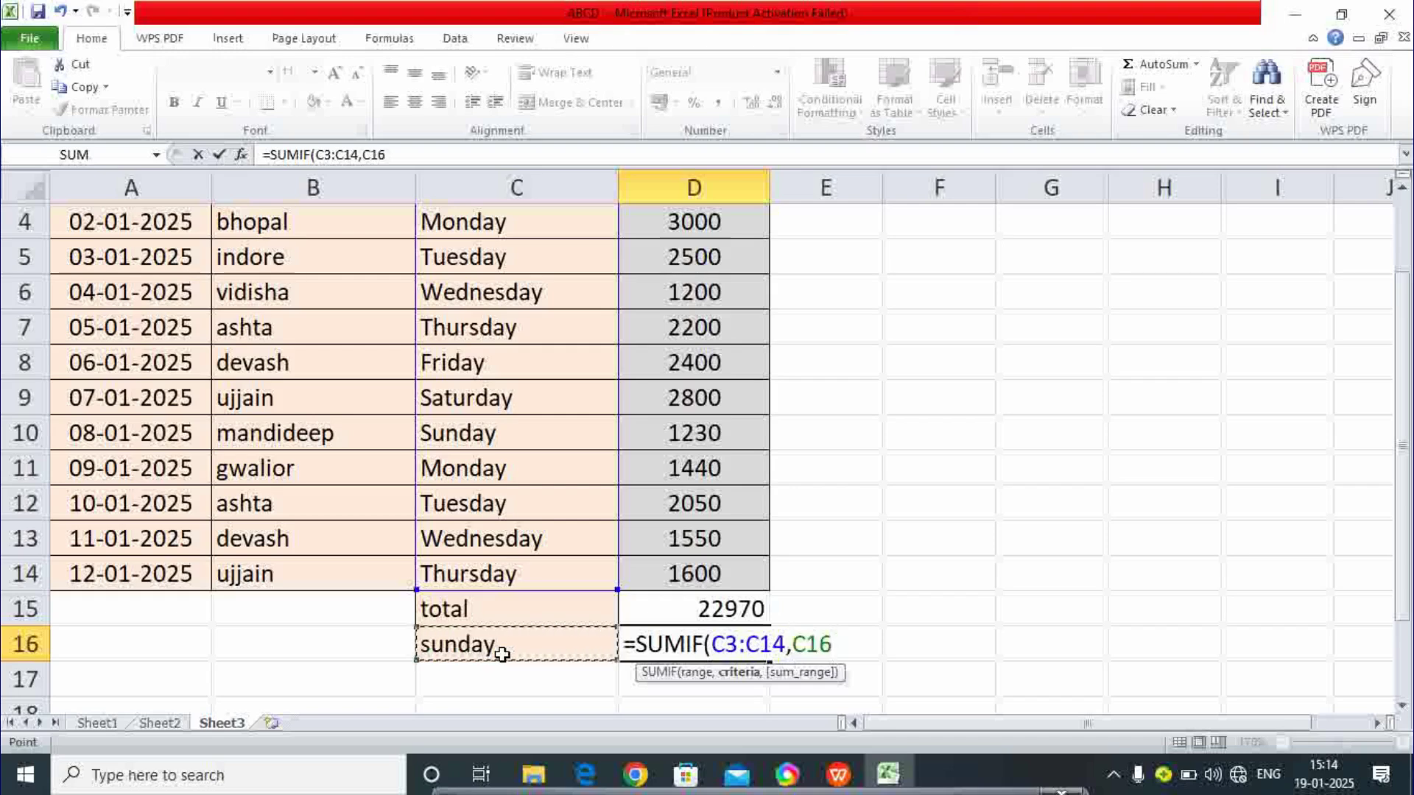
pyautogui.write(',')
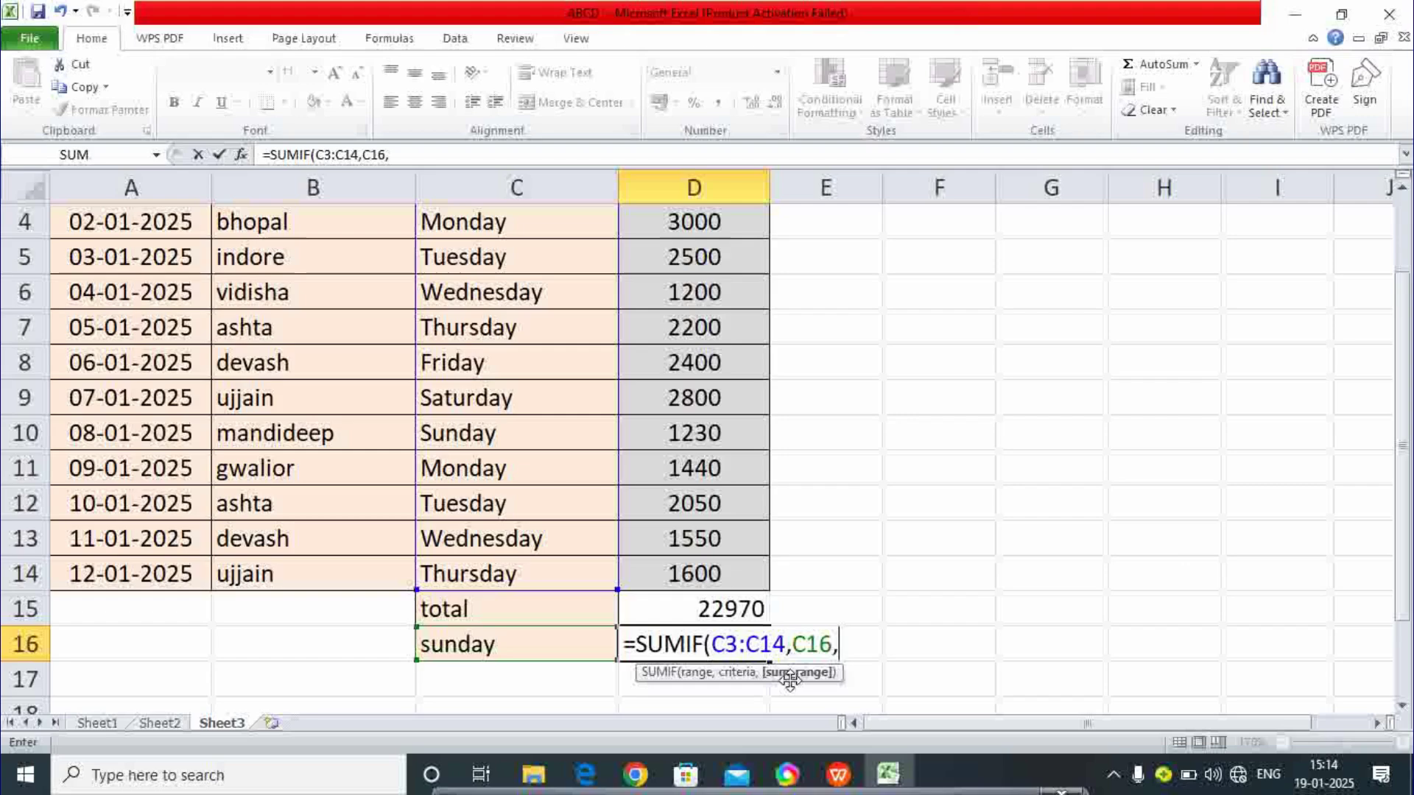
pyautogui.moveTo(1409, 432); pyautogui.dragTo(1409, 381)
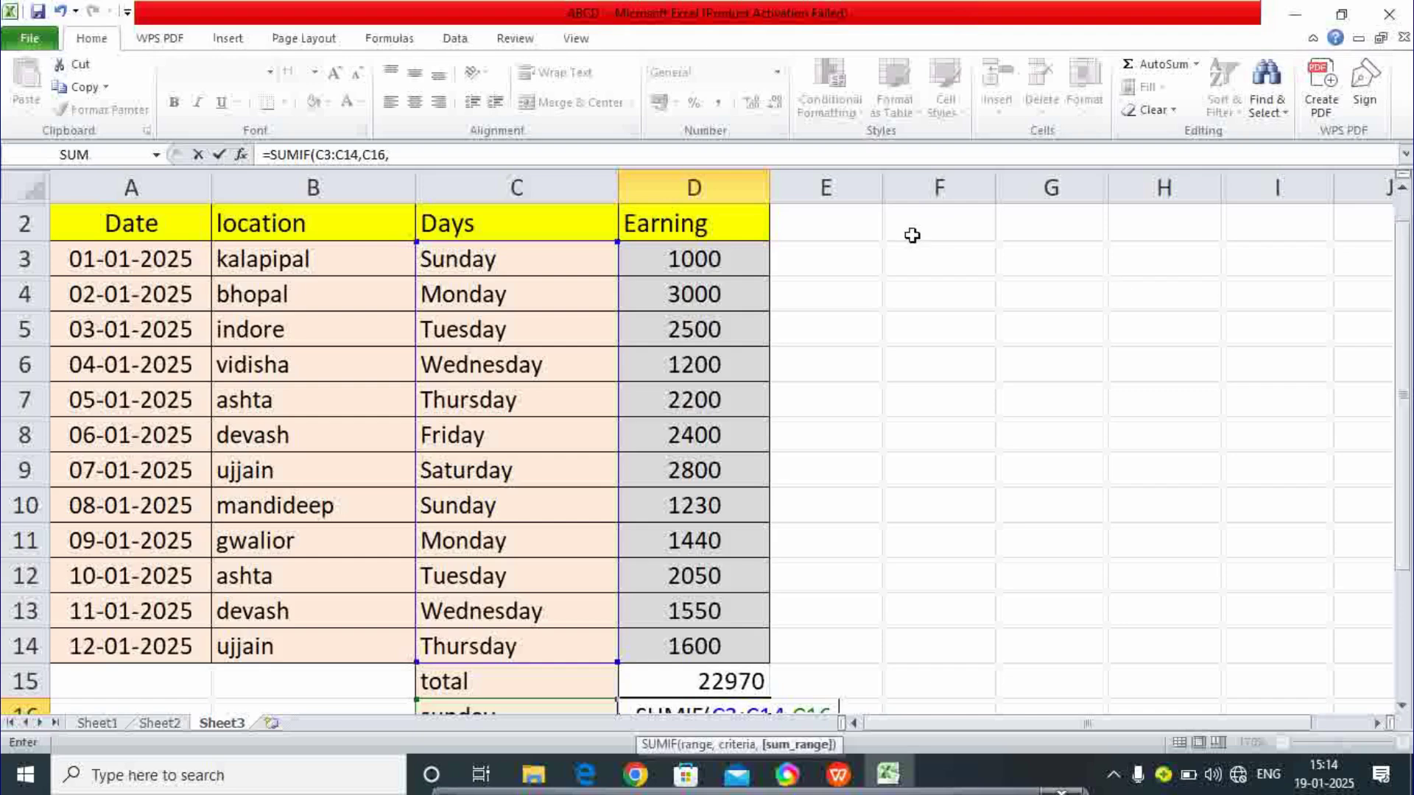
pyautogui.moveTo(707, 250); pyautogui.dragTo(719, 644)
pyautogui.moveTo(1407, 266); pyautogui.dragTo(1408, 376)
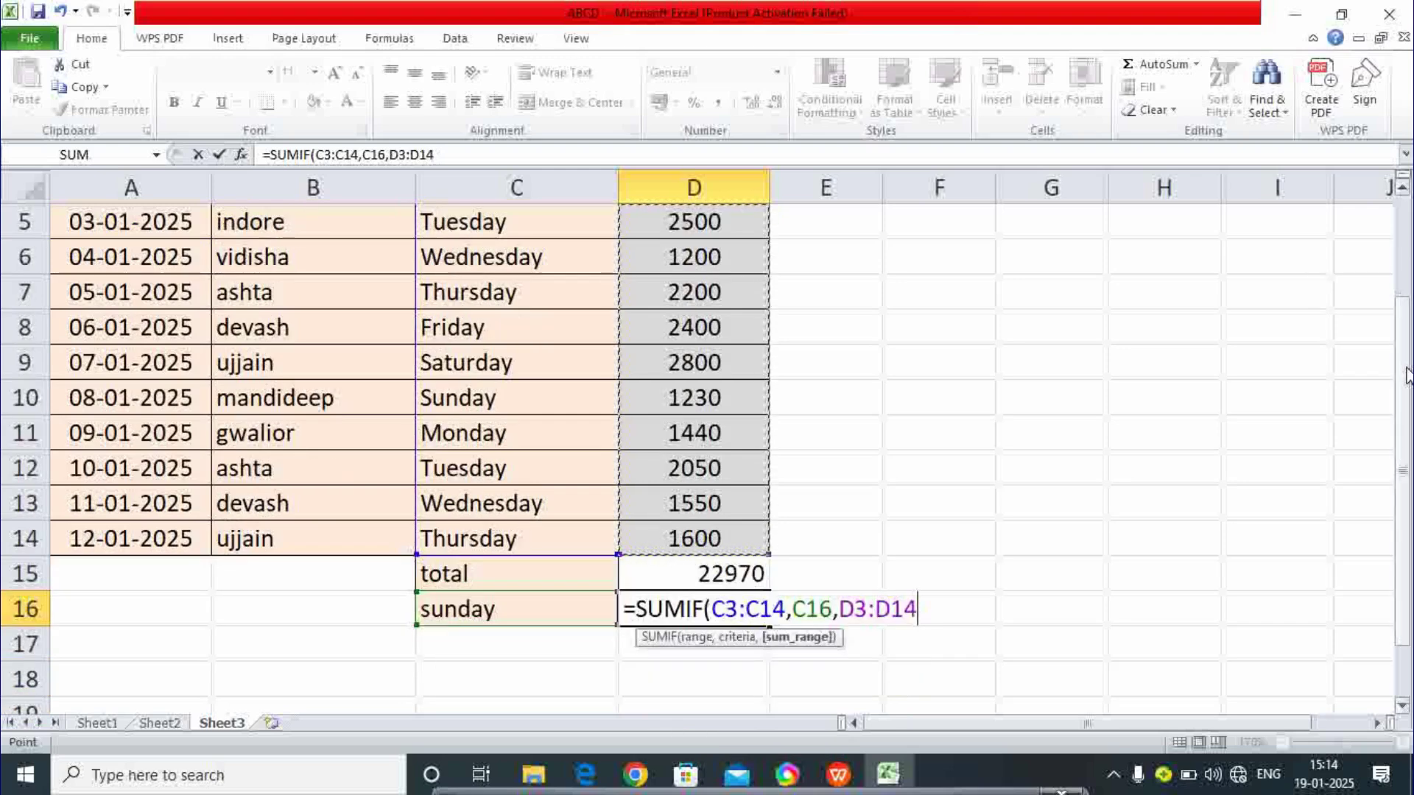
pyautogui.write(')')
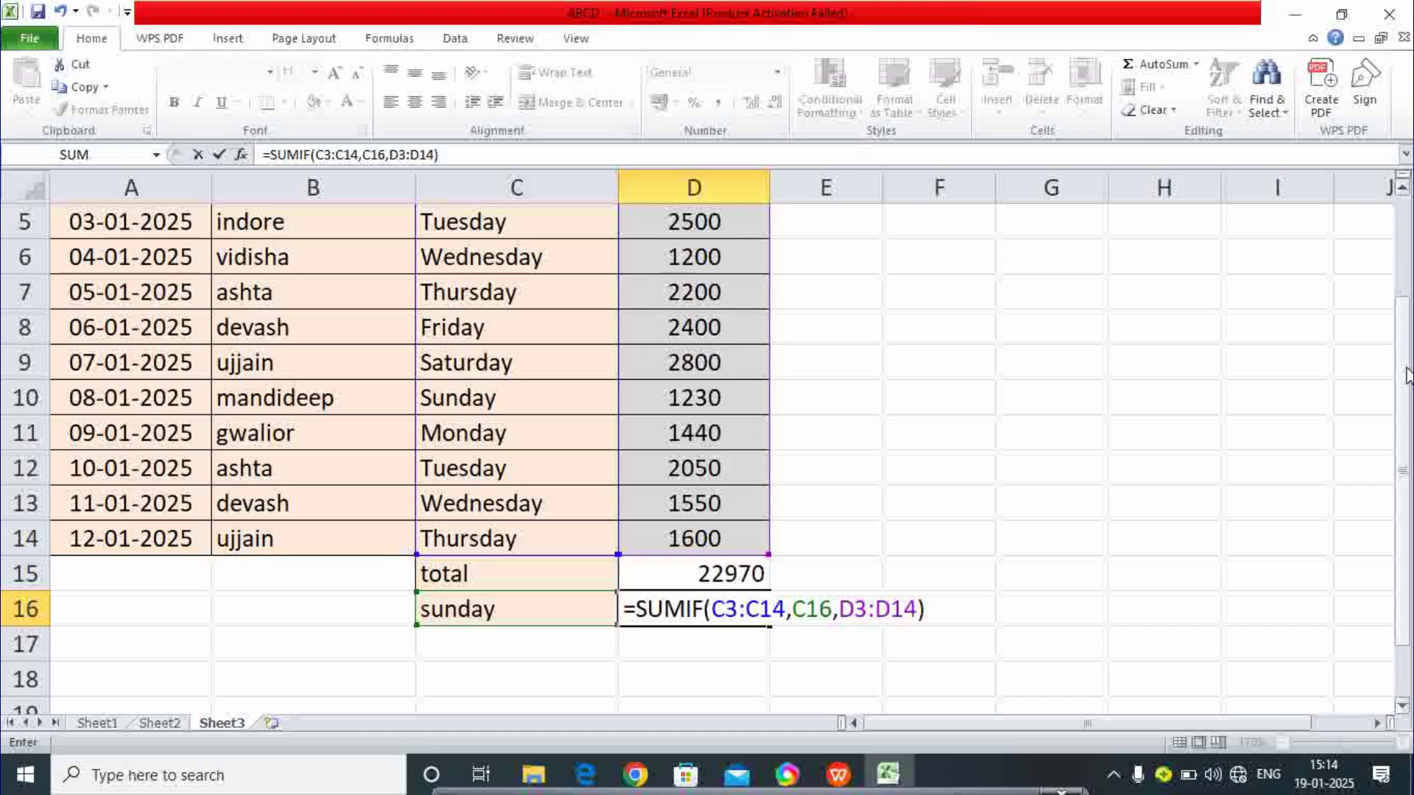
pyautogui.press('Return')
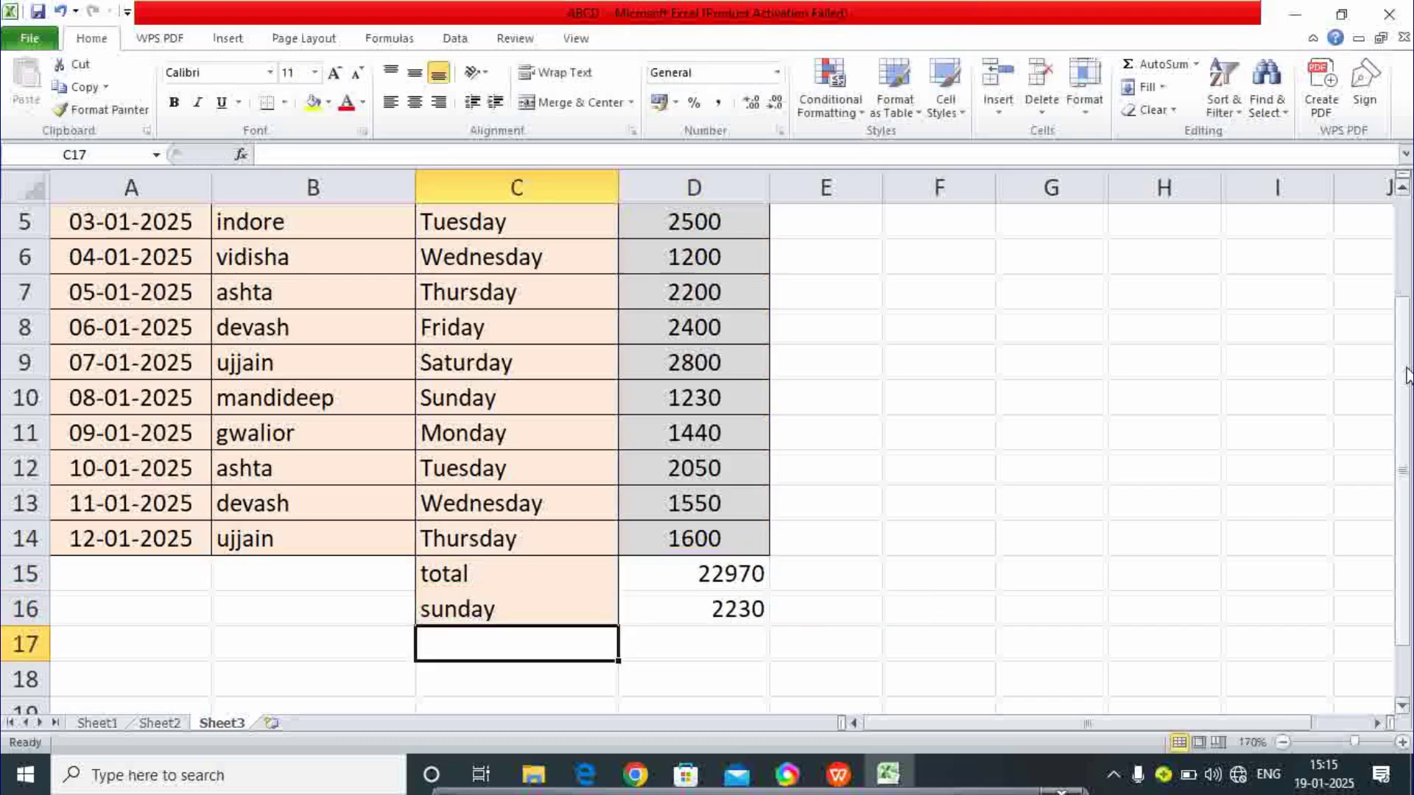
# Check the SUMIF result in D16 against the Days and Earning entries of the two Sunday rows.
pyautogui.click(541, 612)
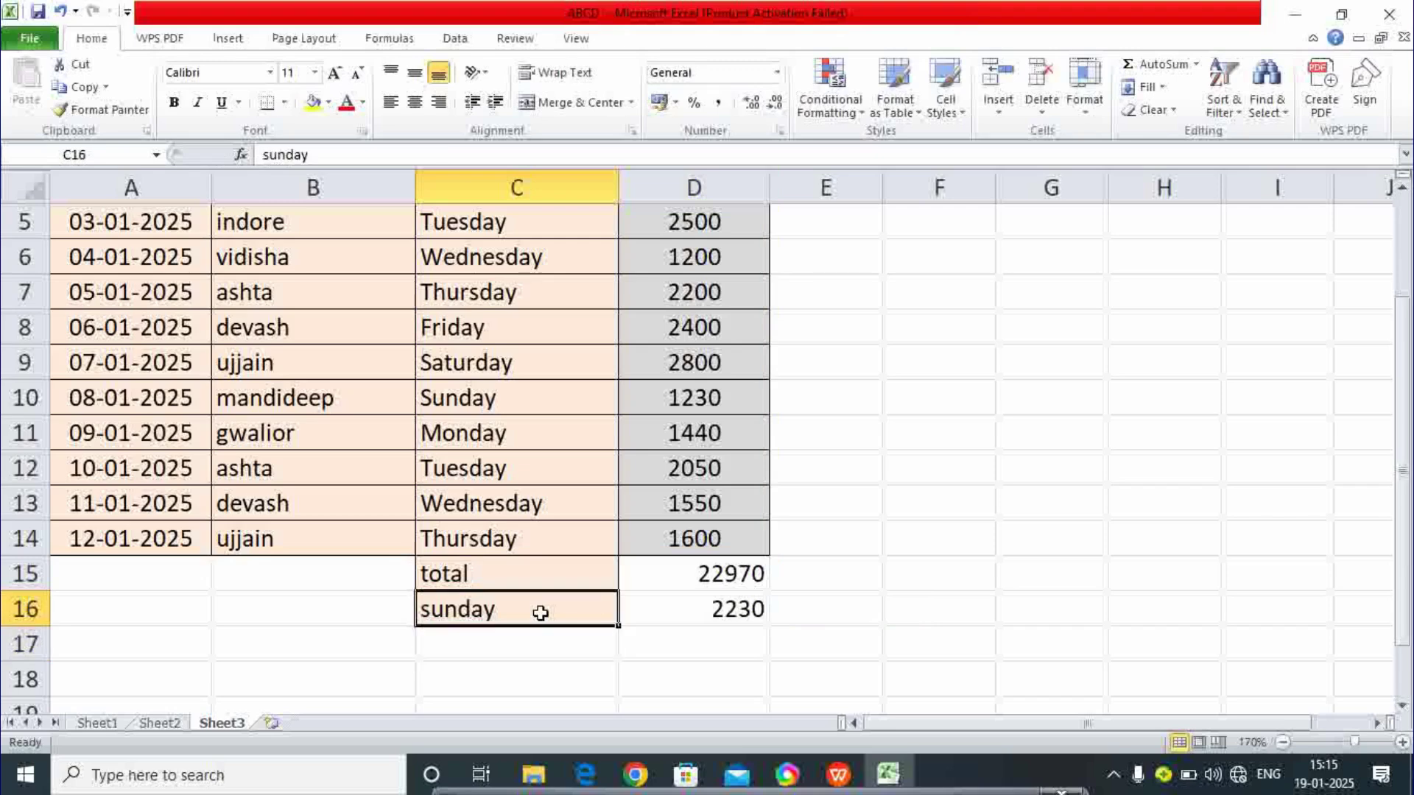
pyautogui.click(727, 616)
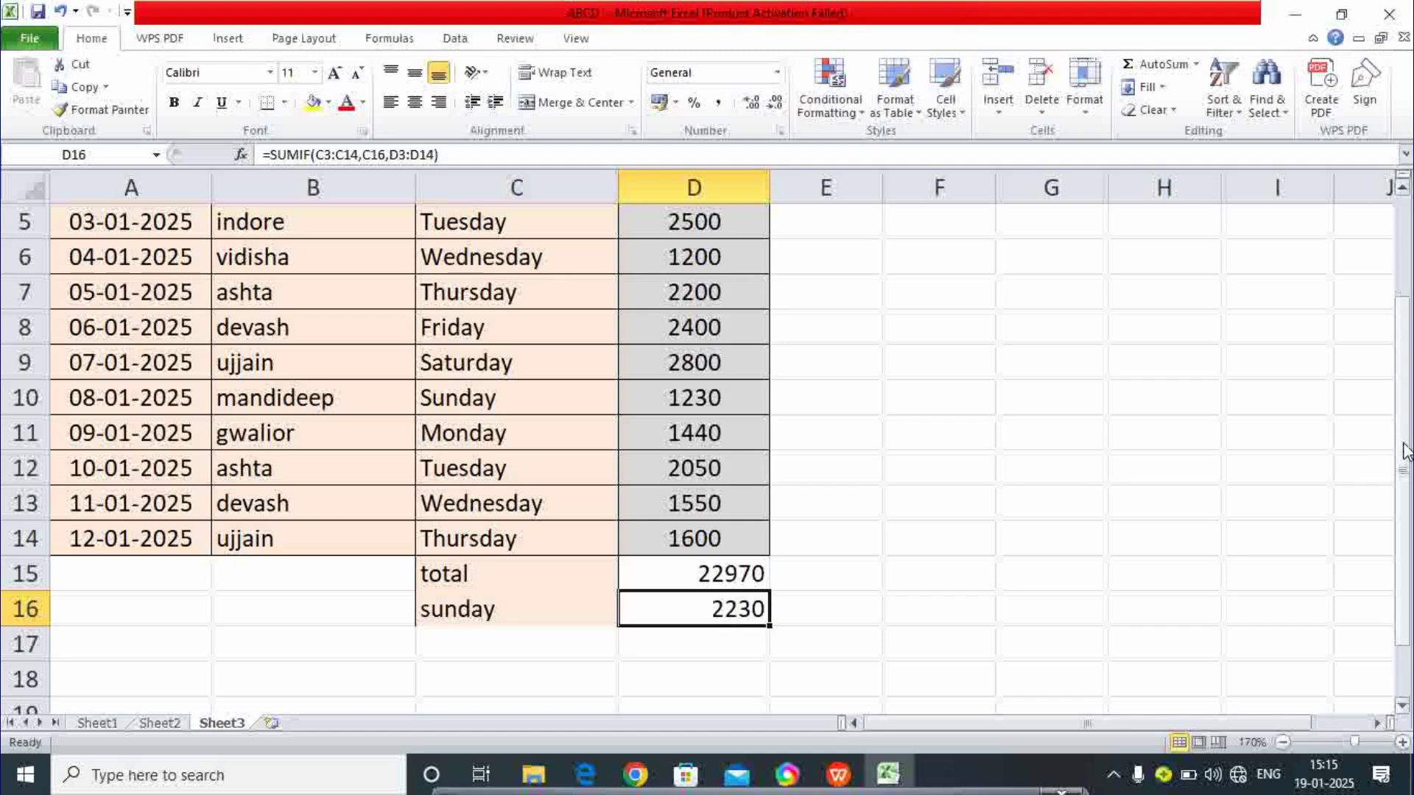
pyautogui.moveTo(1405, 451); pyautogui.dragTo(1405, 418)
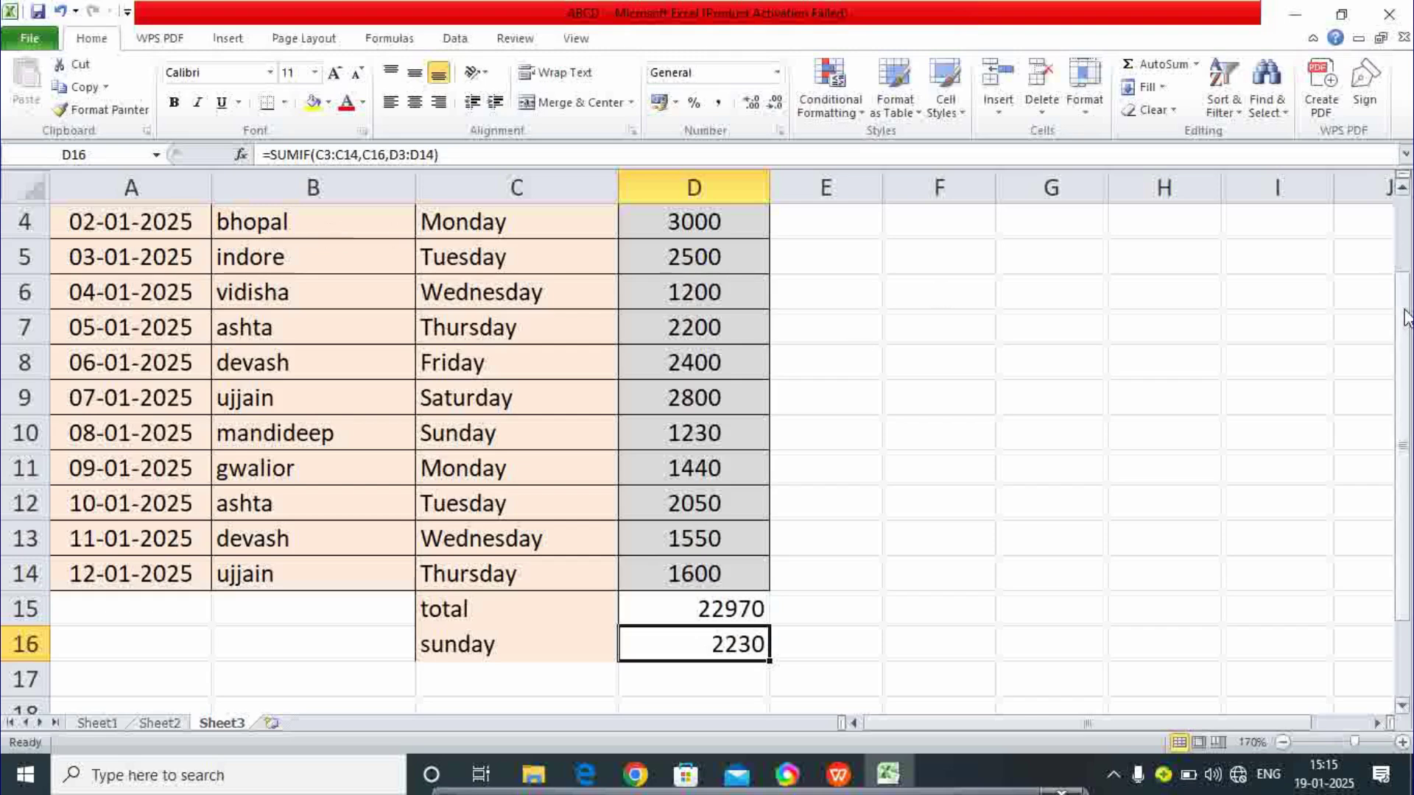
pyautogui.moveTo(1405, 318); pyautogui.dragTo(1405, 287)
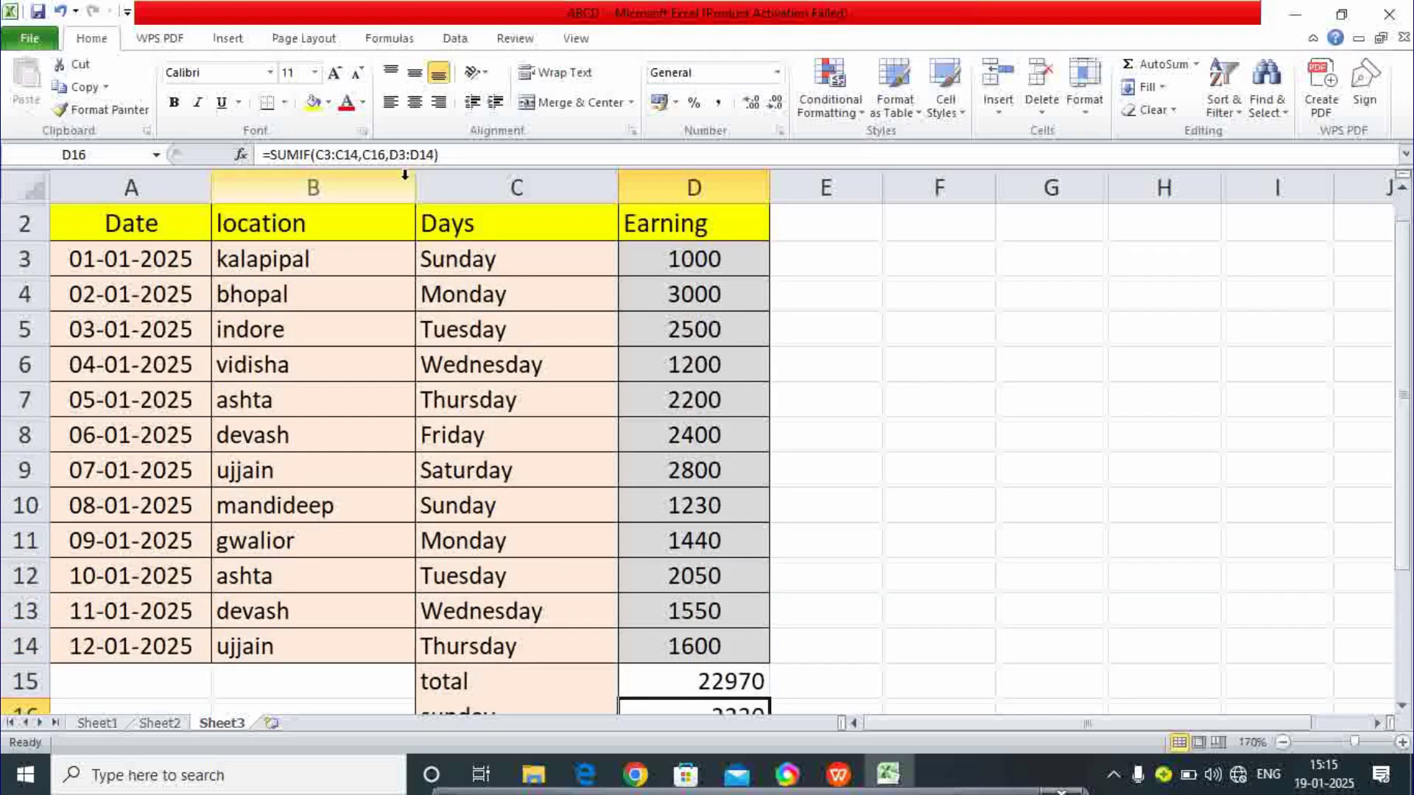
pyautogui.click(484, 260)
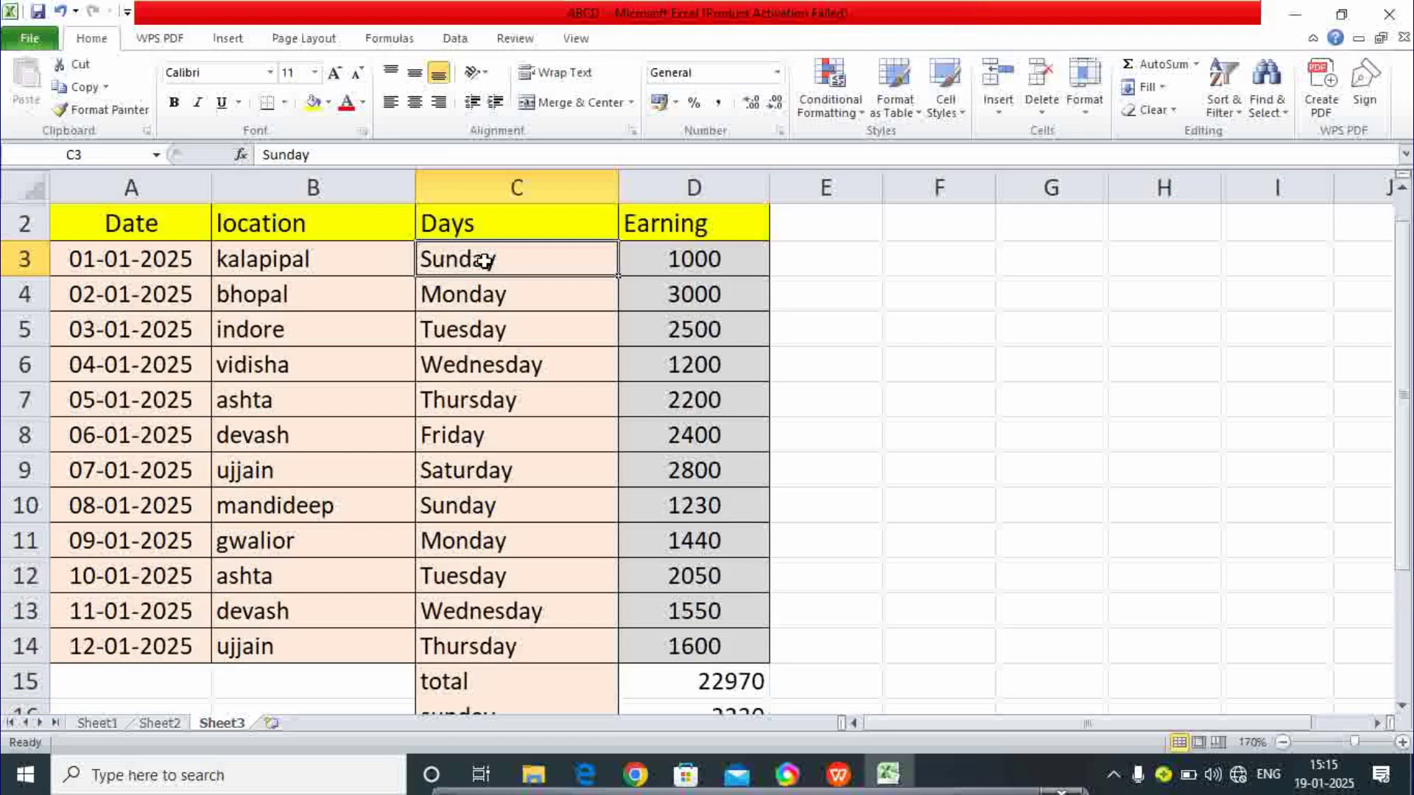
pyautogui.click(458, 512)
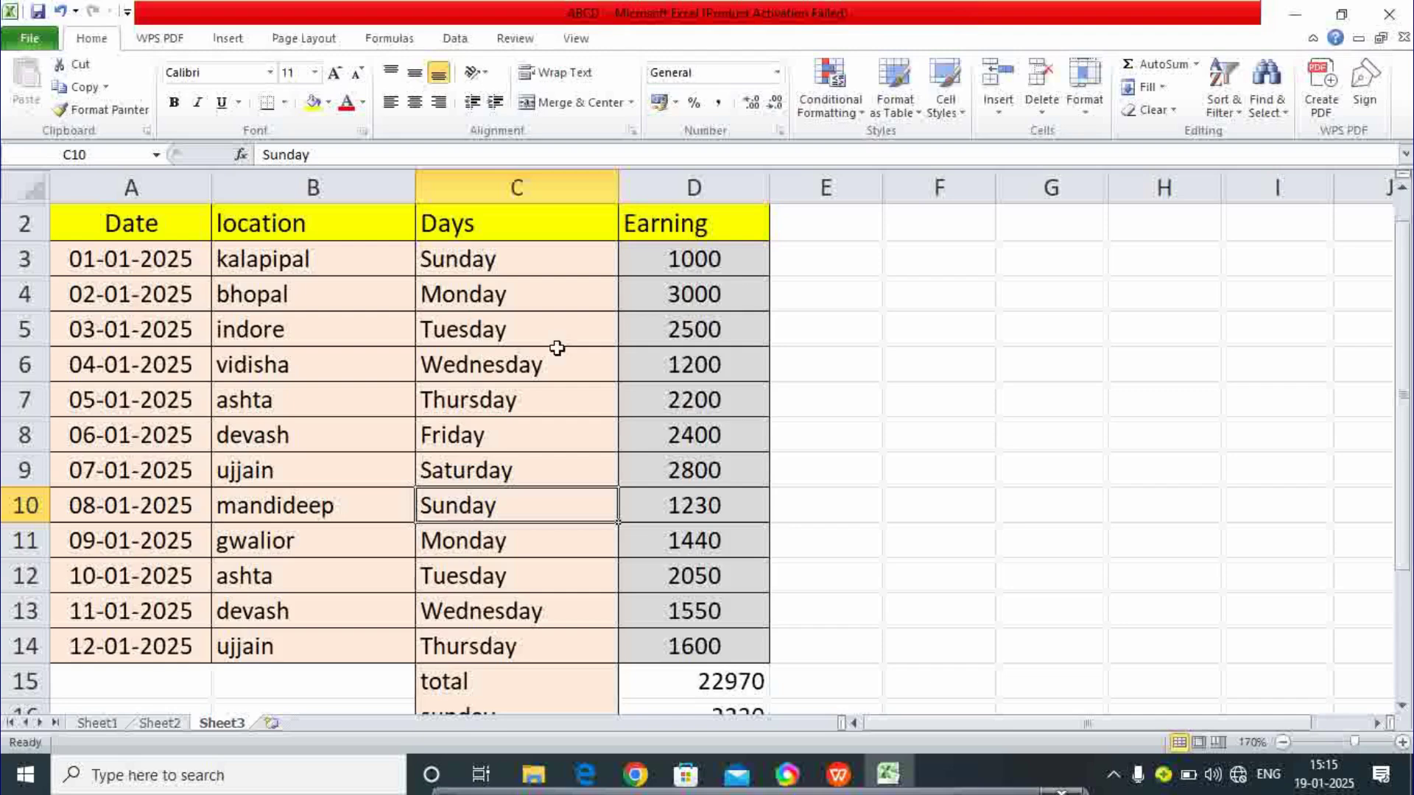
pyautogui.click(710, 258)
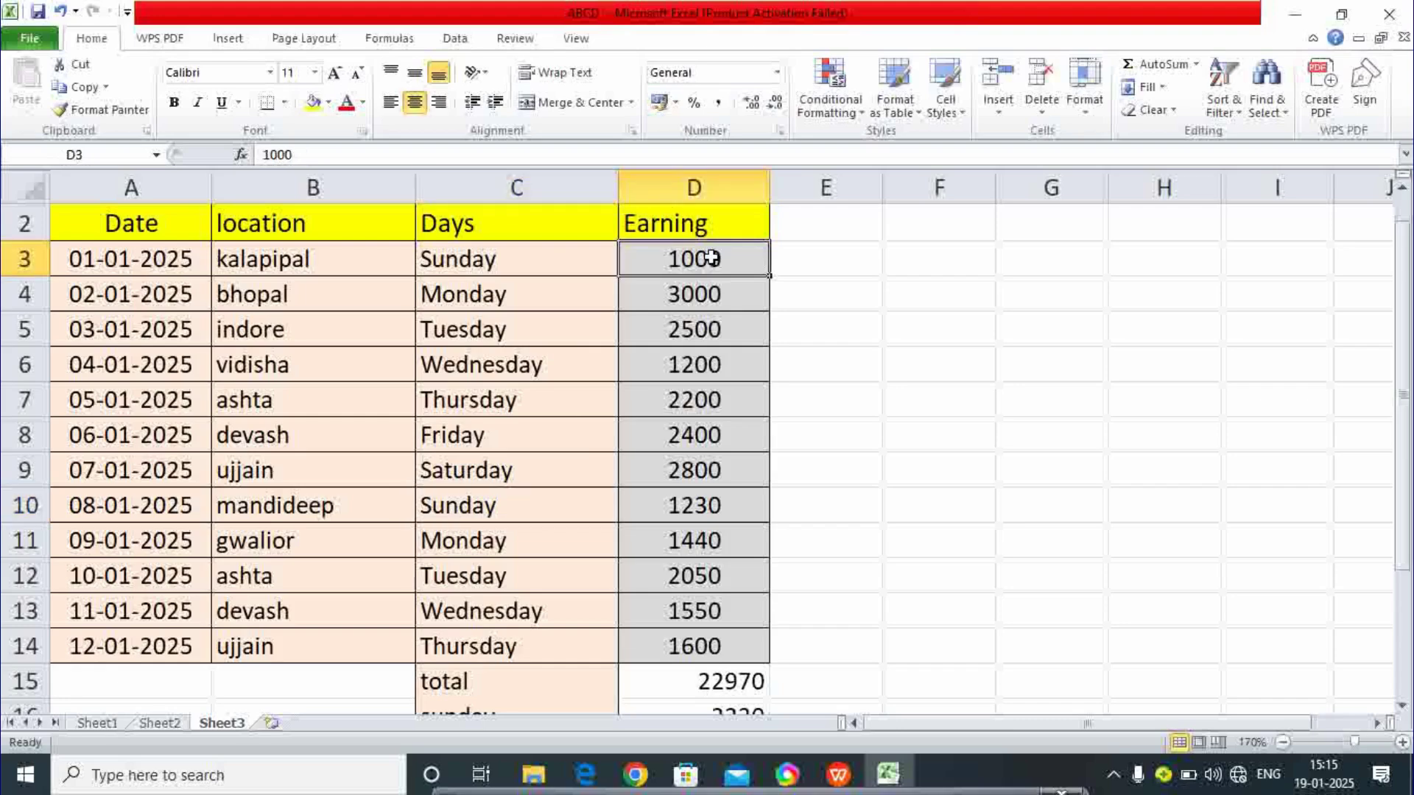
pyautogui.click(690, 507)
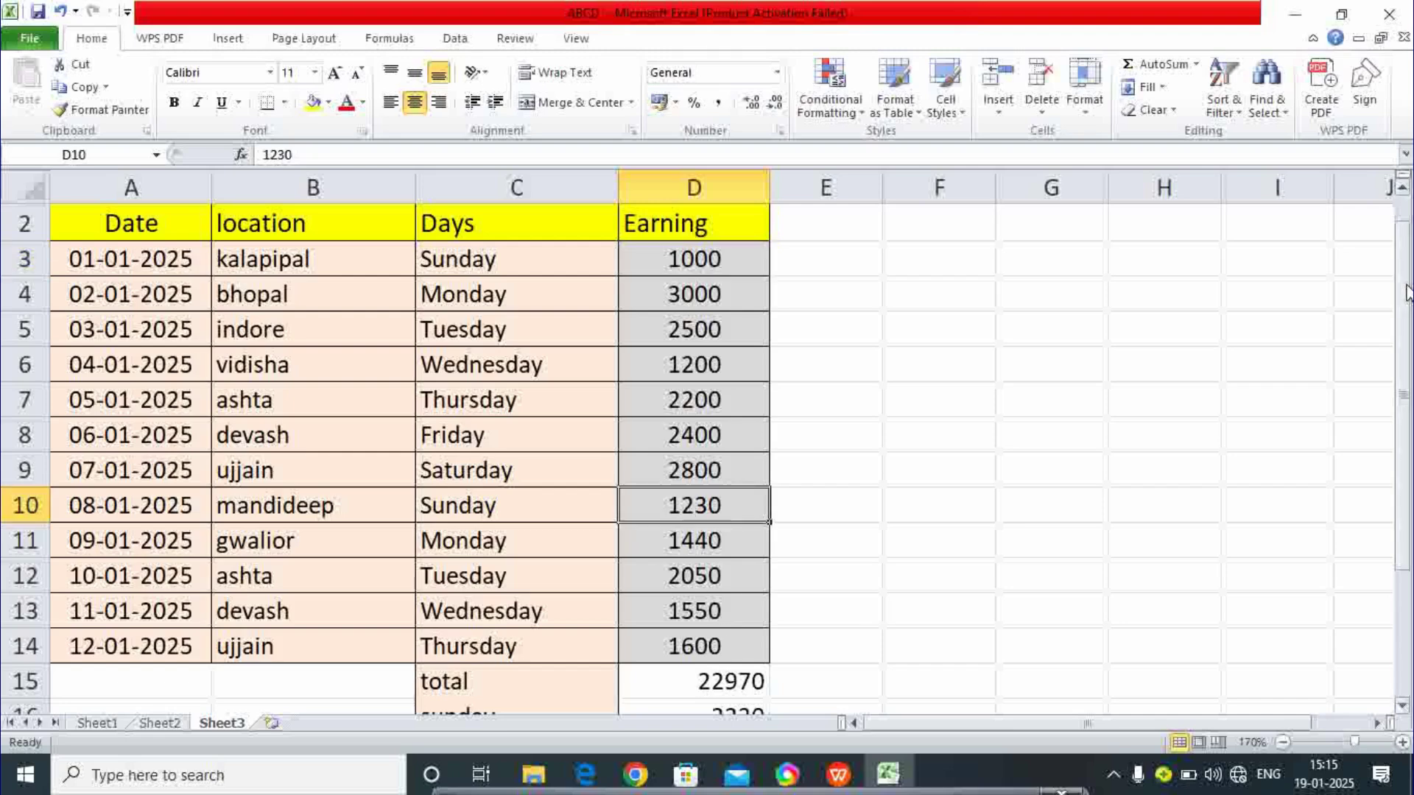
pyautogui.moveTo(1403, 331); pyautogui.dragTo(1407, 368)
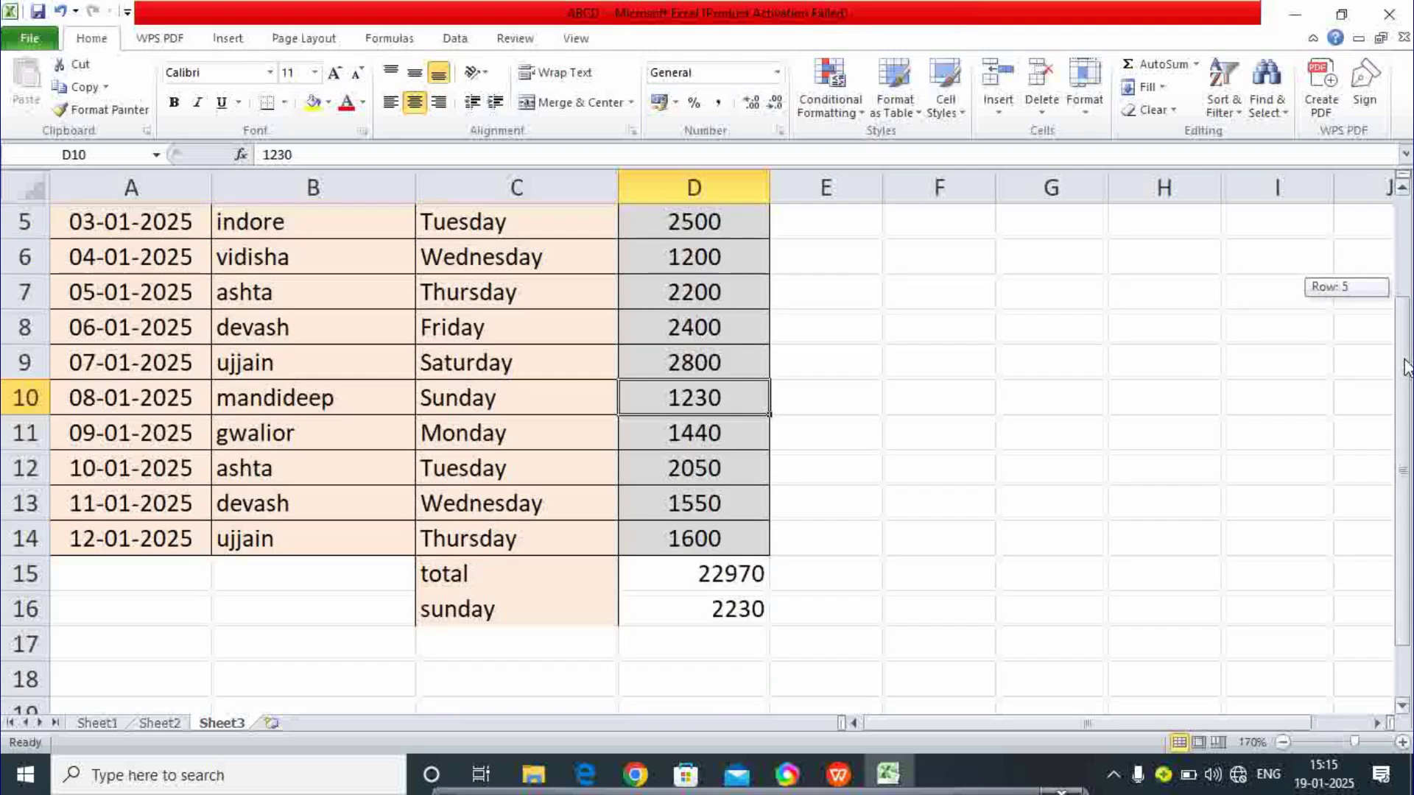
pyautogui.click(740, 609)
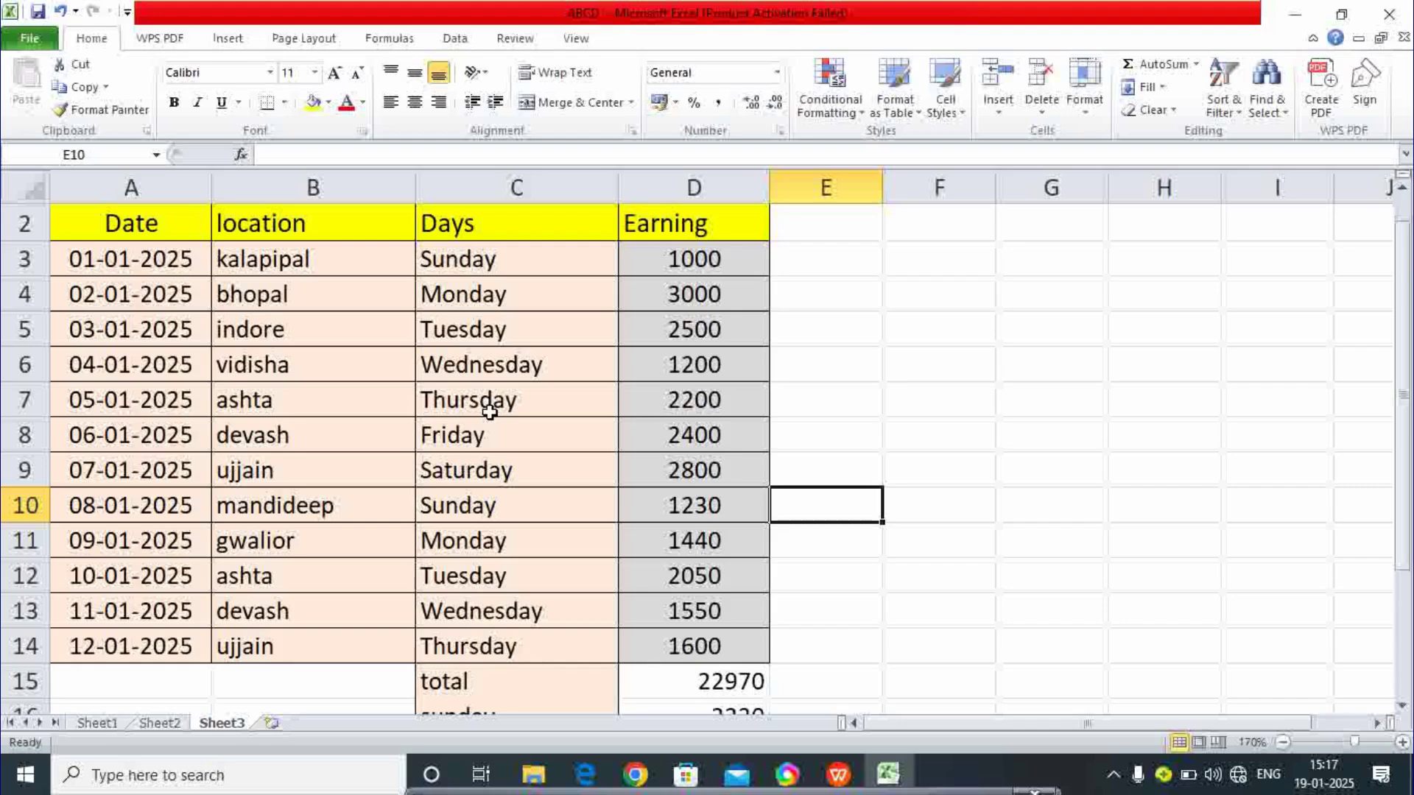
# Begin a COUNTIF formula in D17, below the Sunday earnings sum, with the Days entries C3:C14 as its range.
pyautogui.moveTo(1406, 322); pyautogui.dragTo(1407, 318)
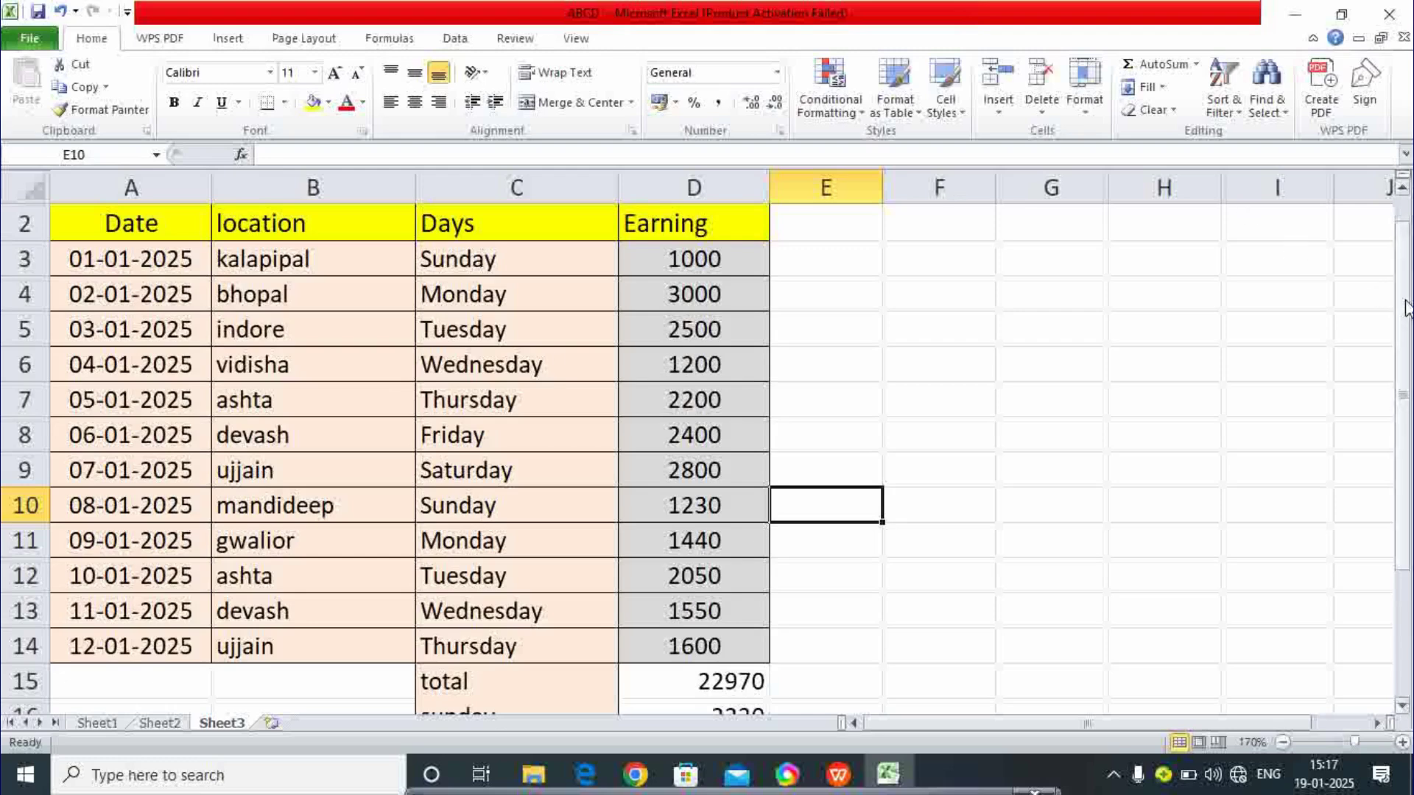
pyautogui.moveTo(1405, 313); pyautogui.dragTo(1406, 329)
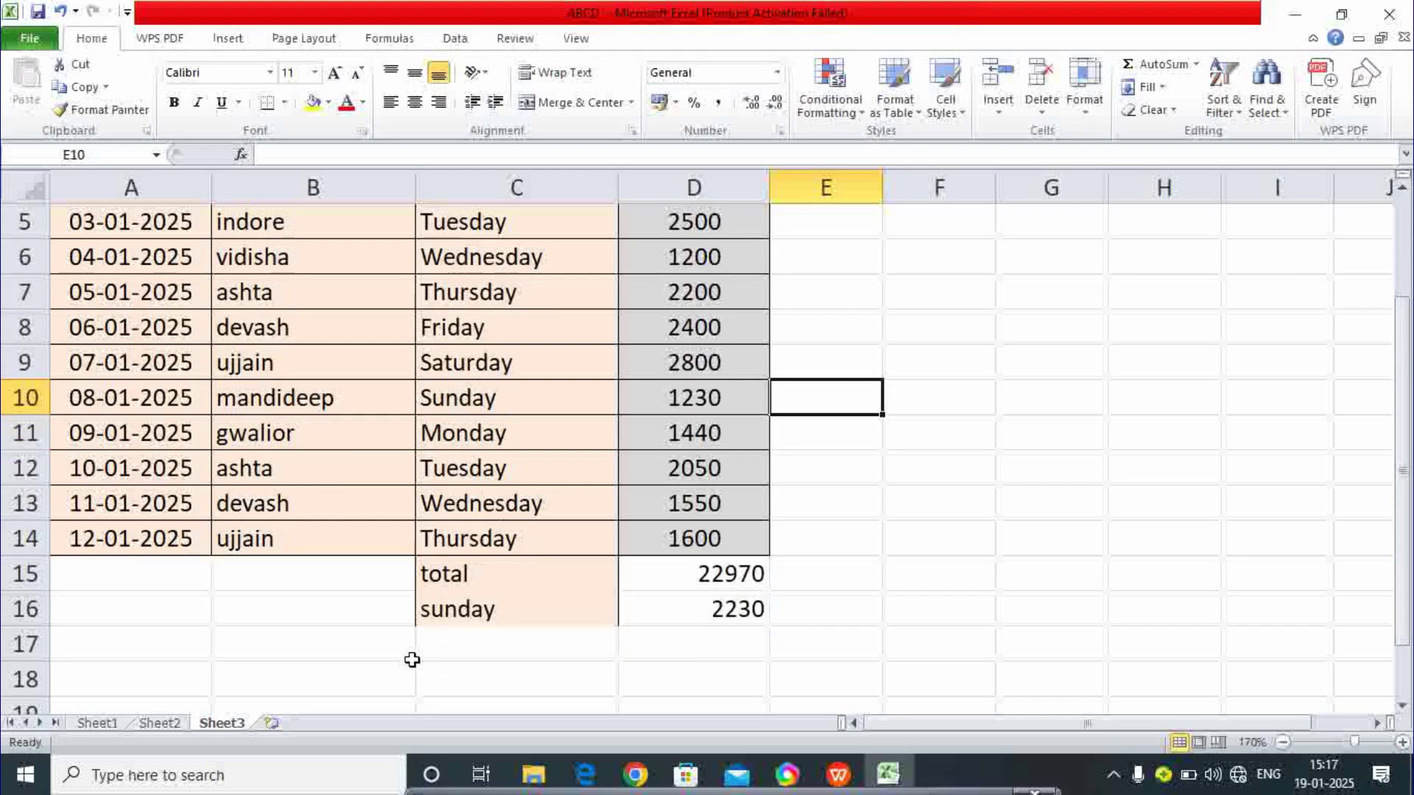
pyautogui.click(509, 652)
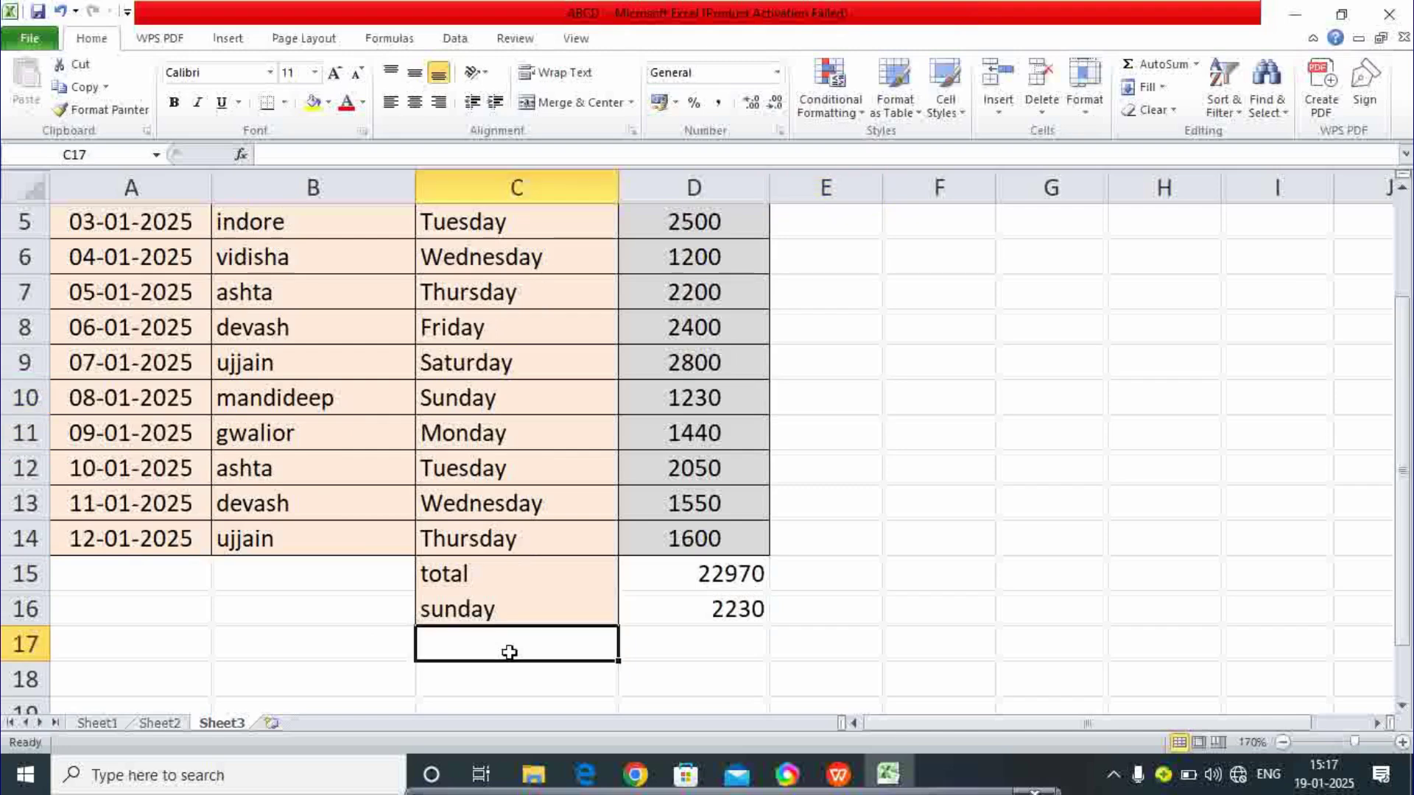
pyautogui.click(717, 638)
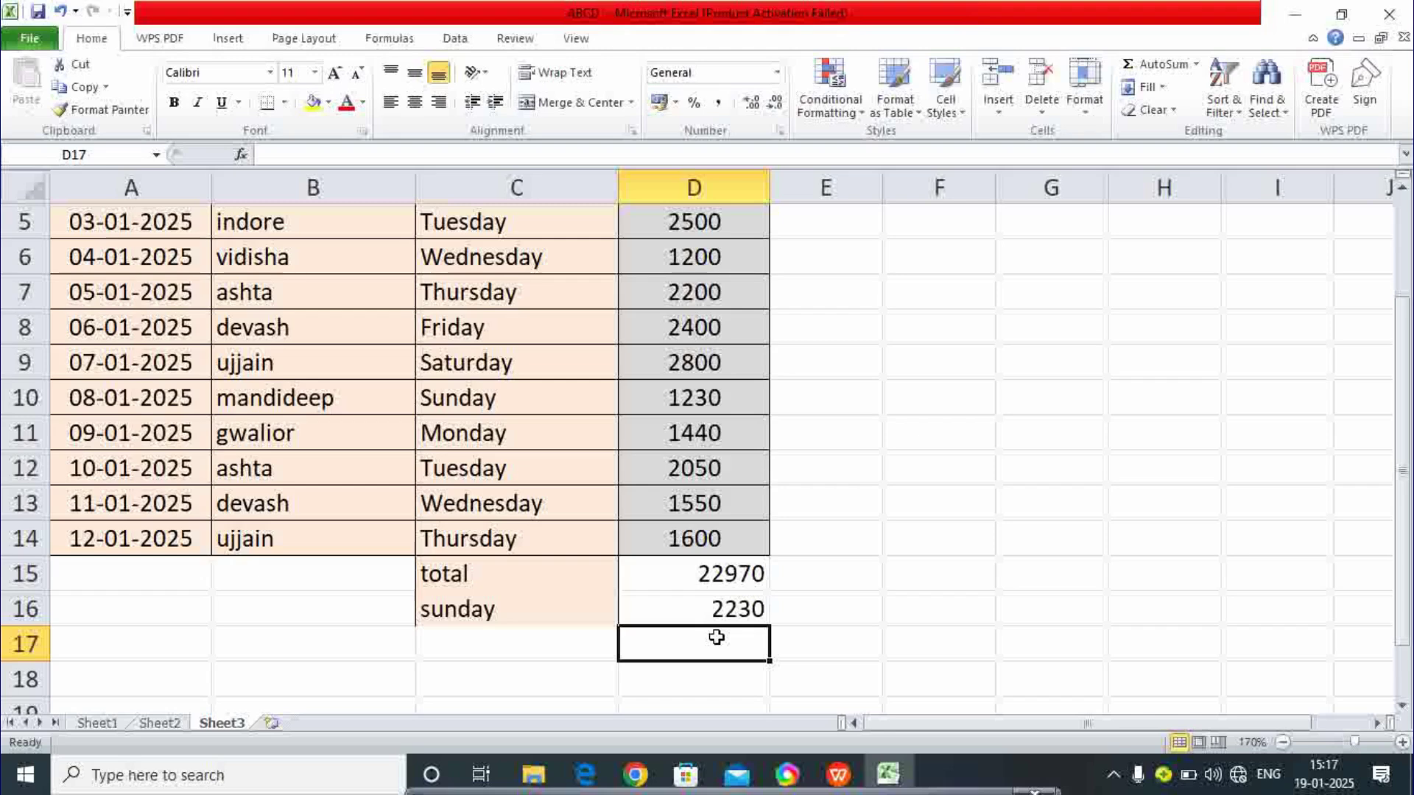
pyautogui.write('=')
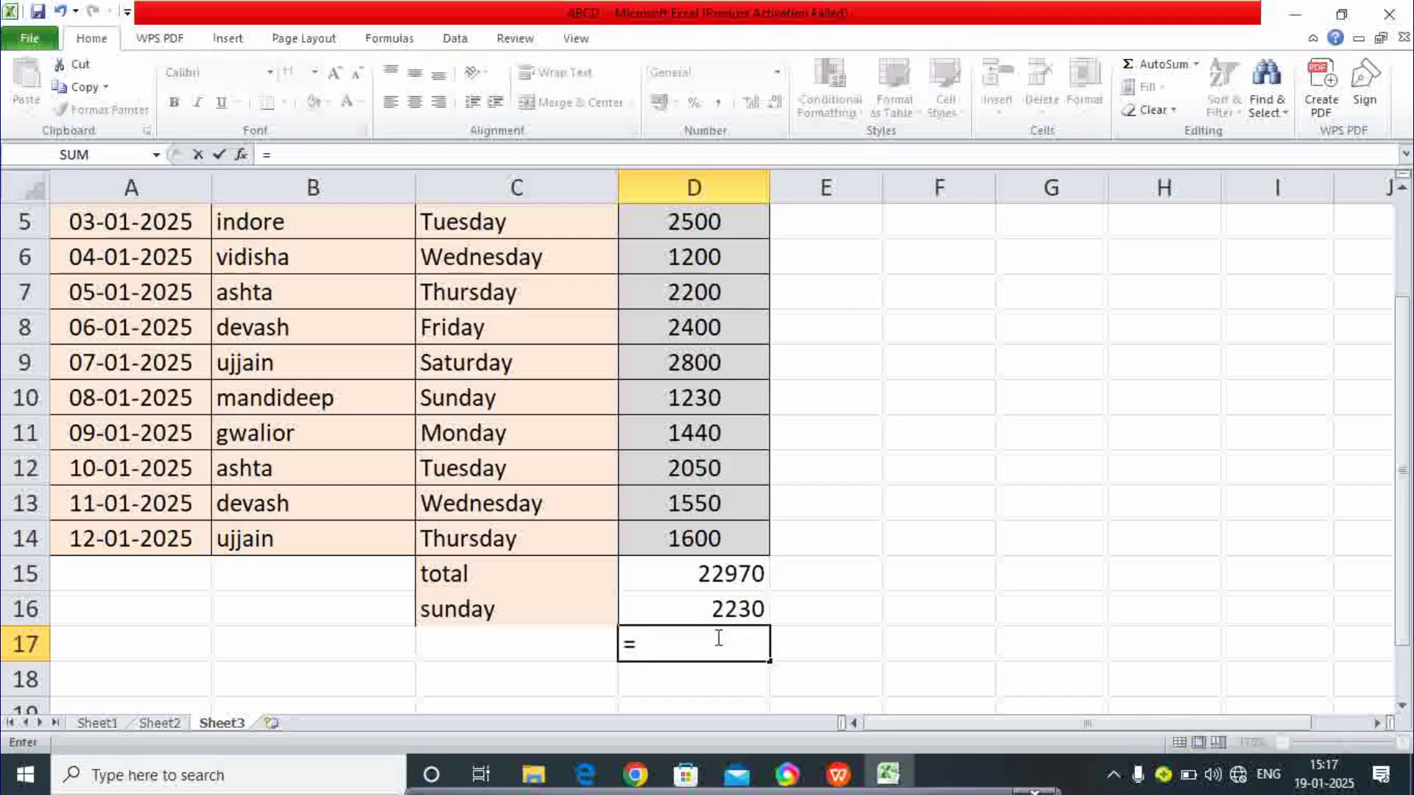
pyautogui.write('co')
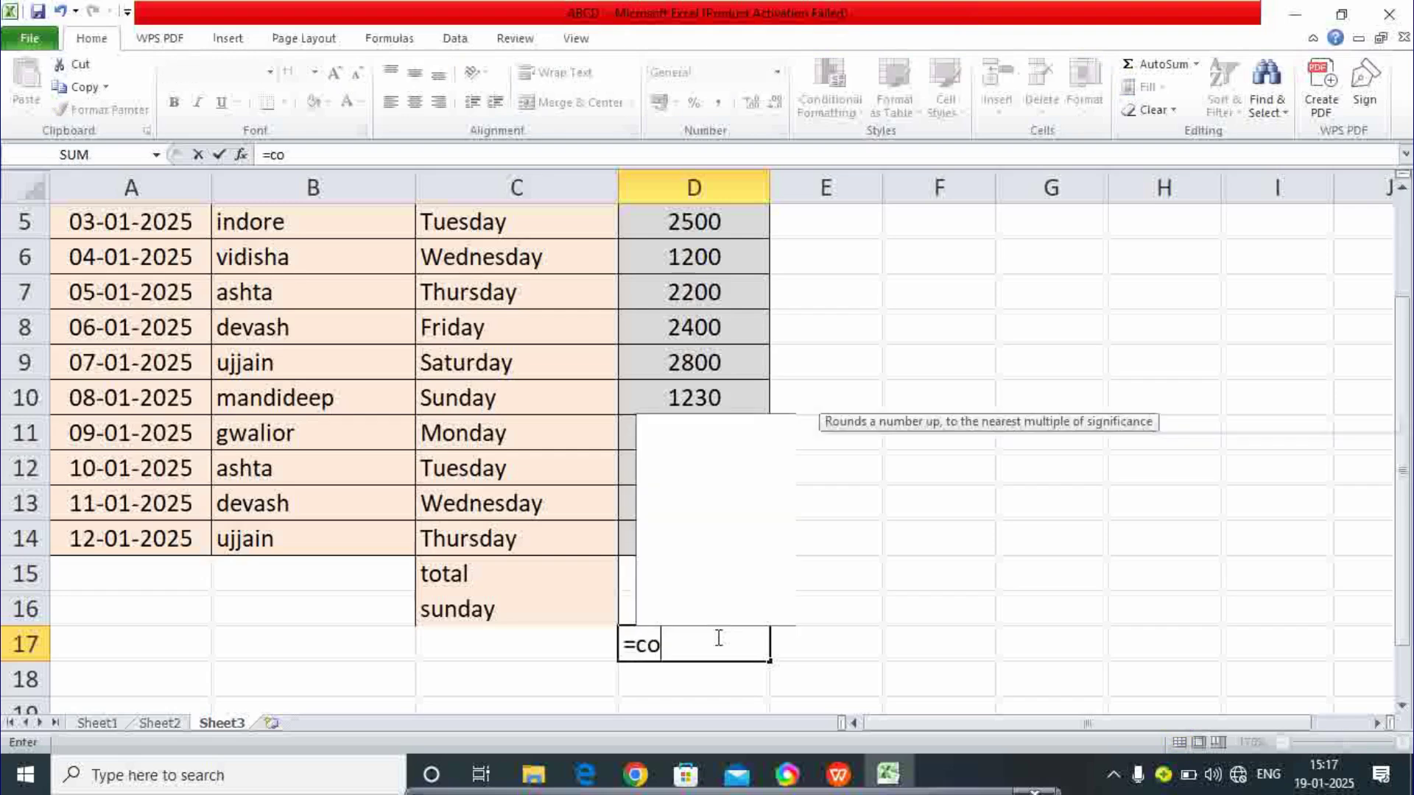
pyautogui.write('untif')
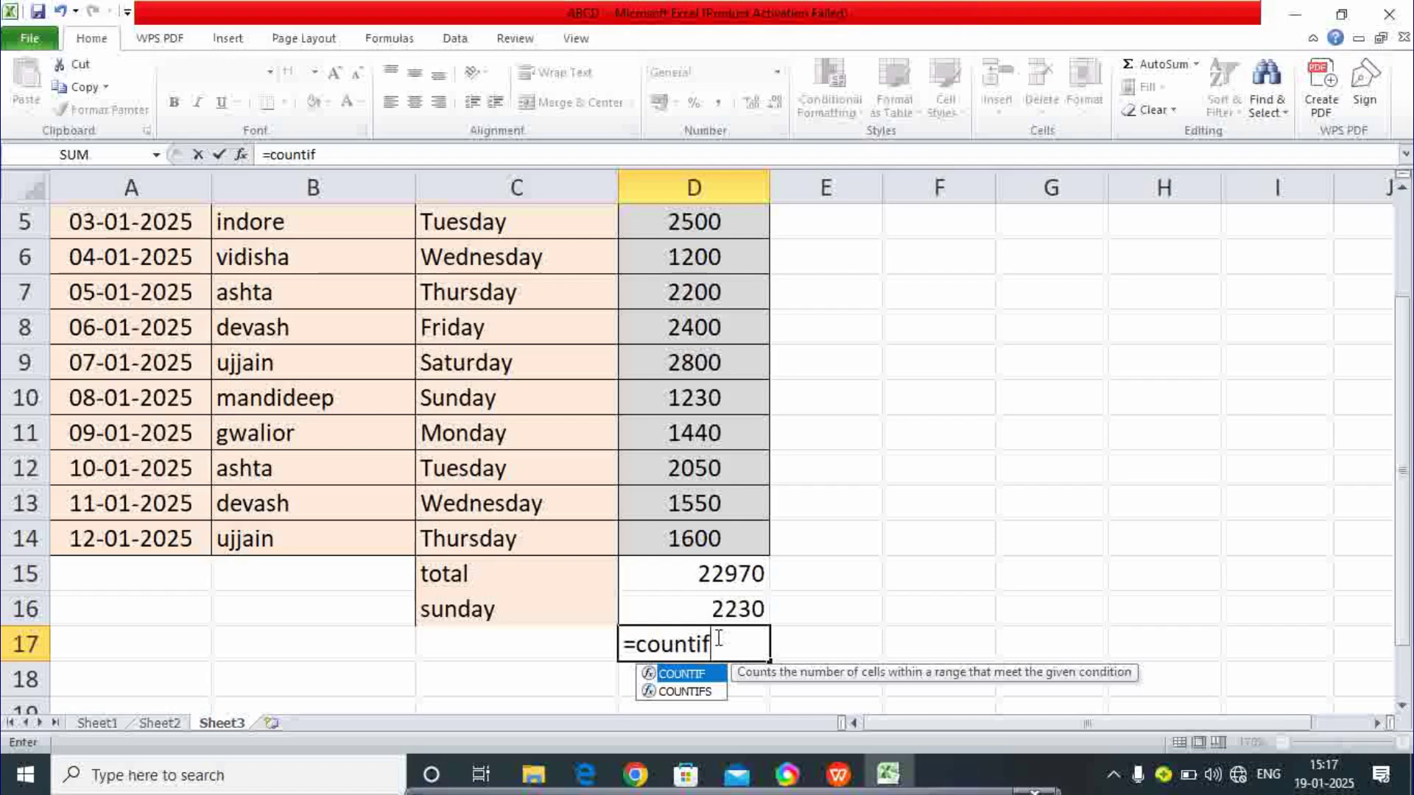
pyautogui.doubleClick(687, 675)
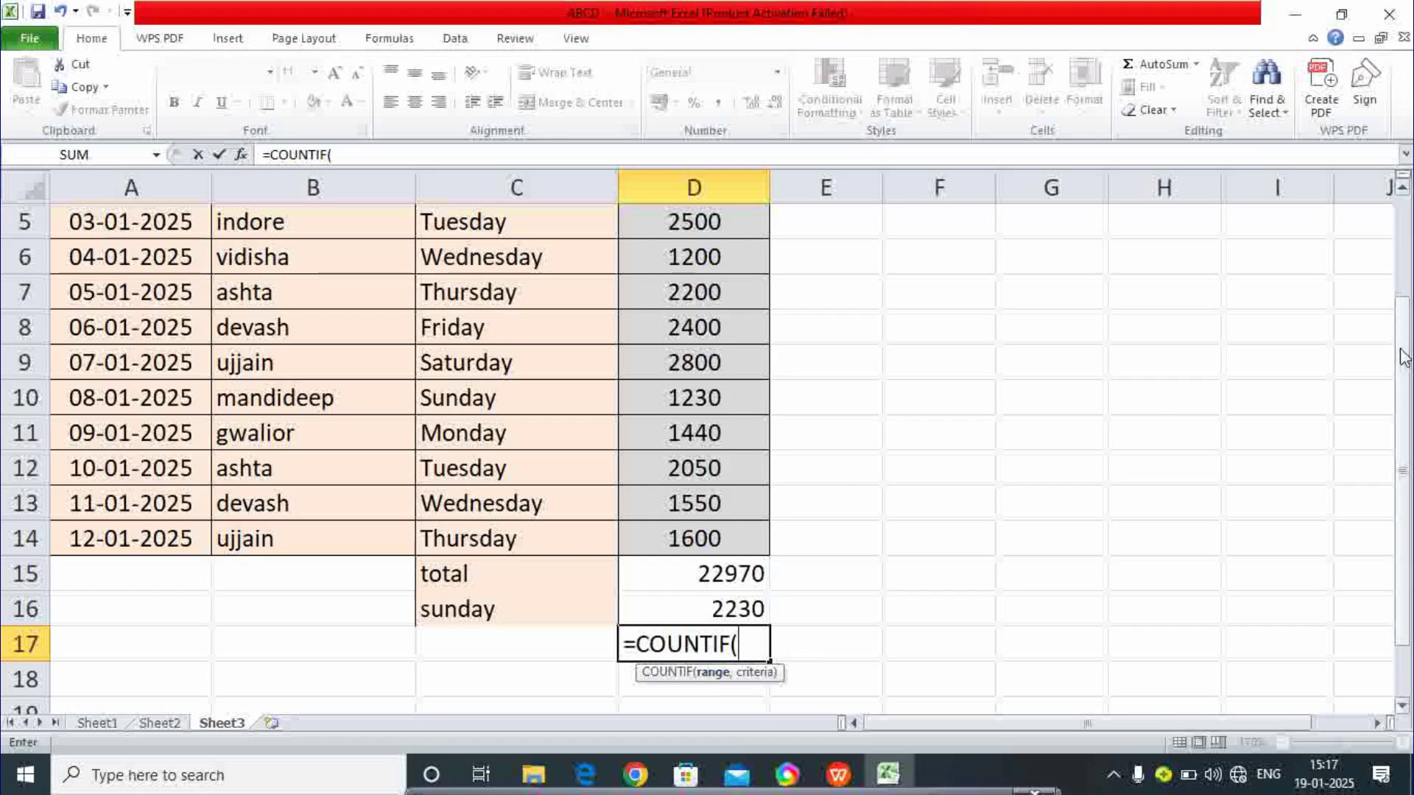
pyautogui.moveTo(1404, 358); pyautogui.dragTo(1407, 282)
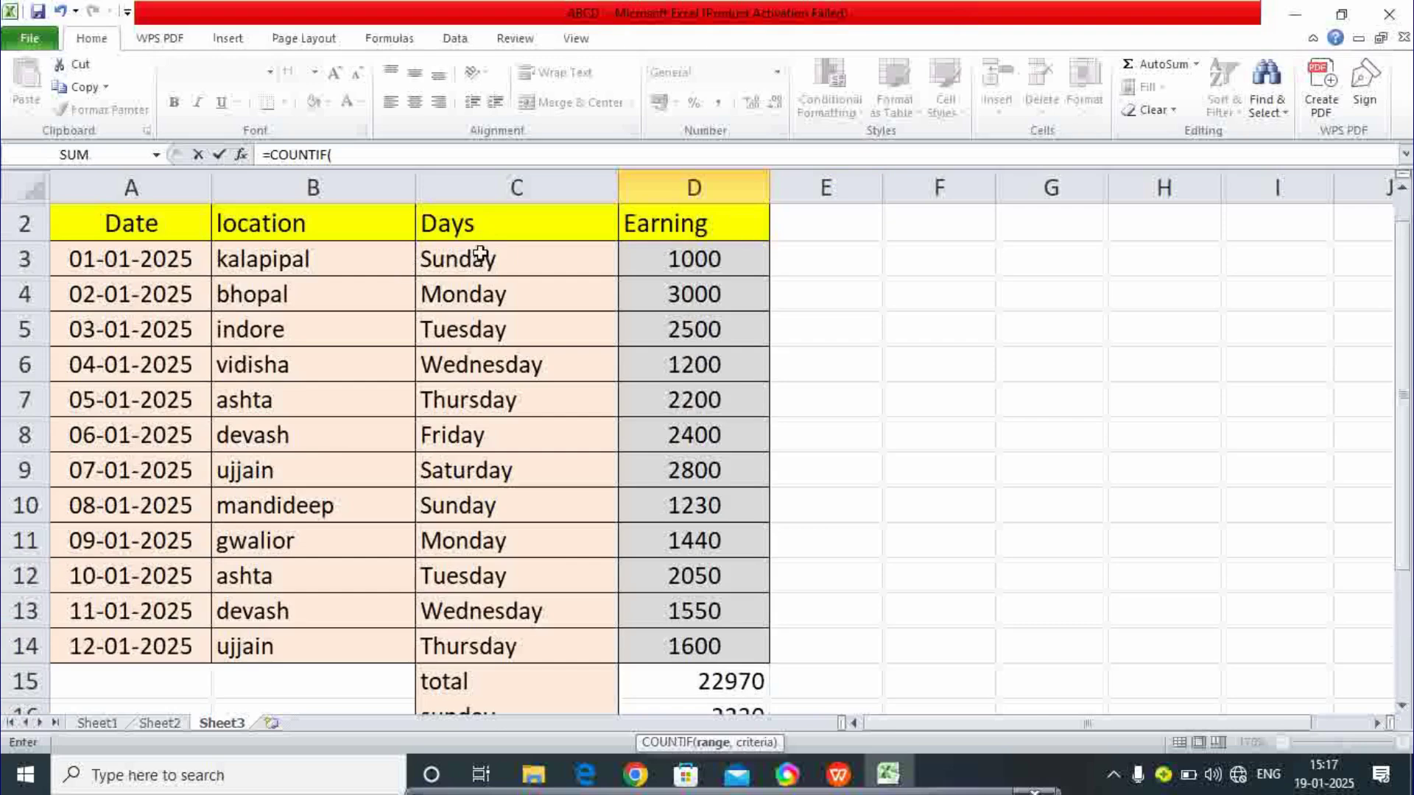
pyautogui.moveTo(480, 256); pyautogui.dragTo(505, 645)
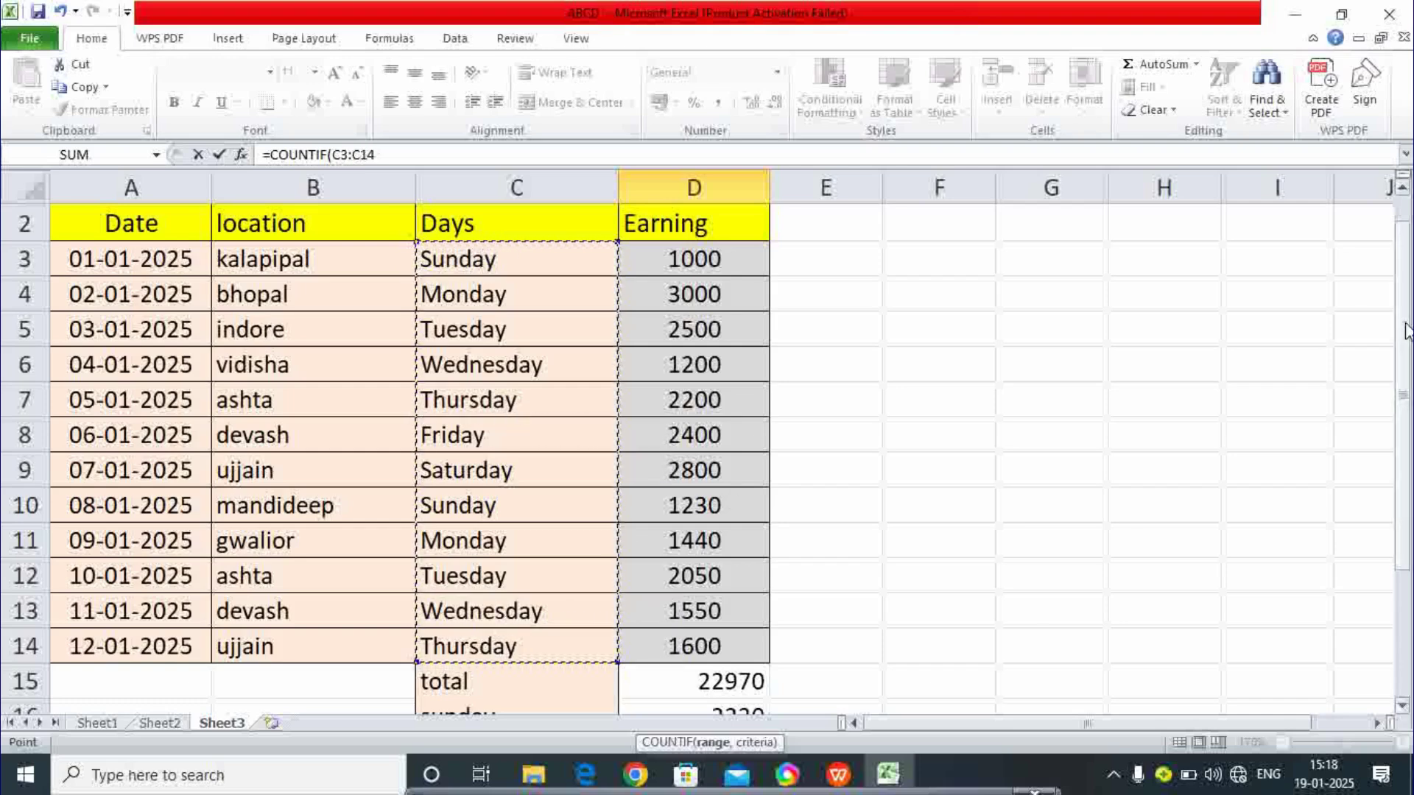
# Complete the COUNTIF formula in D17 with the text "Sunday" as its criteria.
pyautogui.moveTo(1411, 331); pyautogui.dragTo(1407, 429)
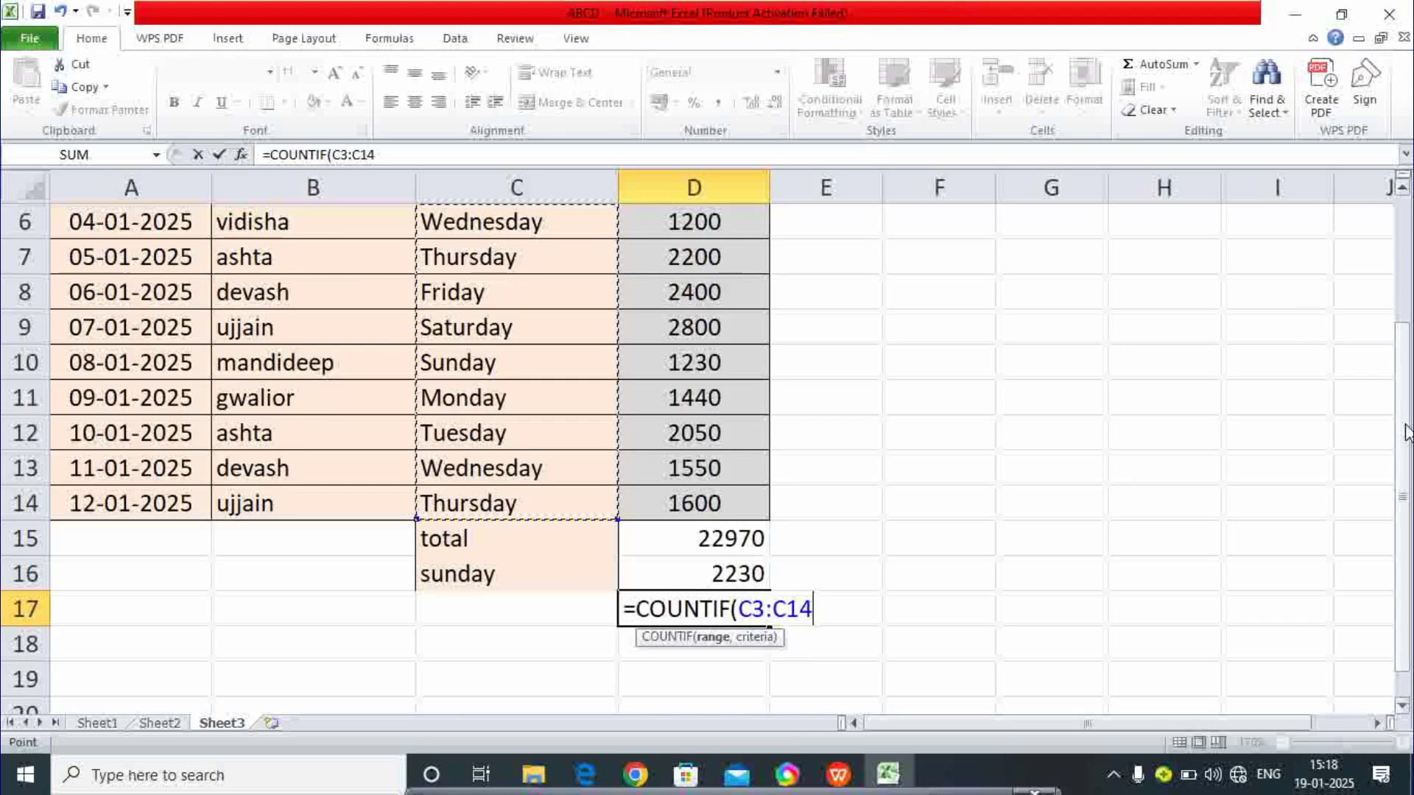
pyautogui.write(',')
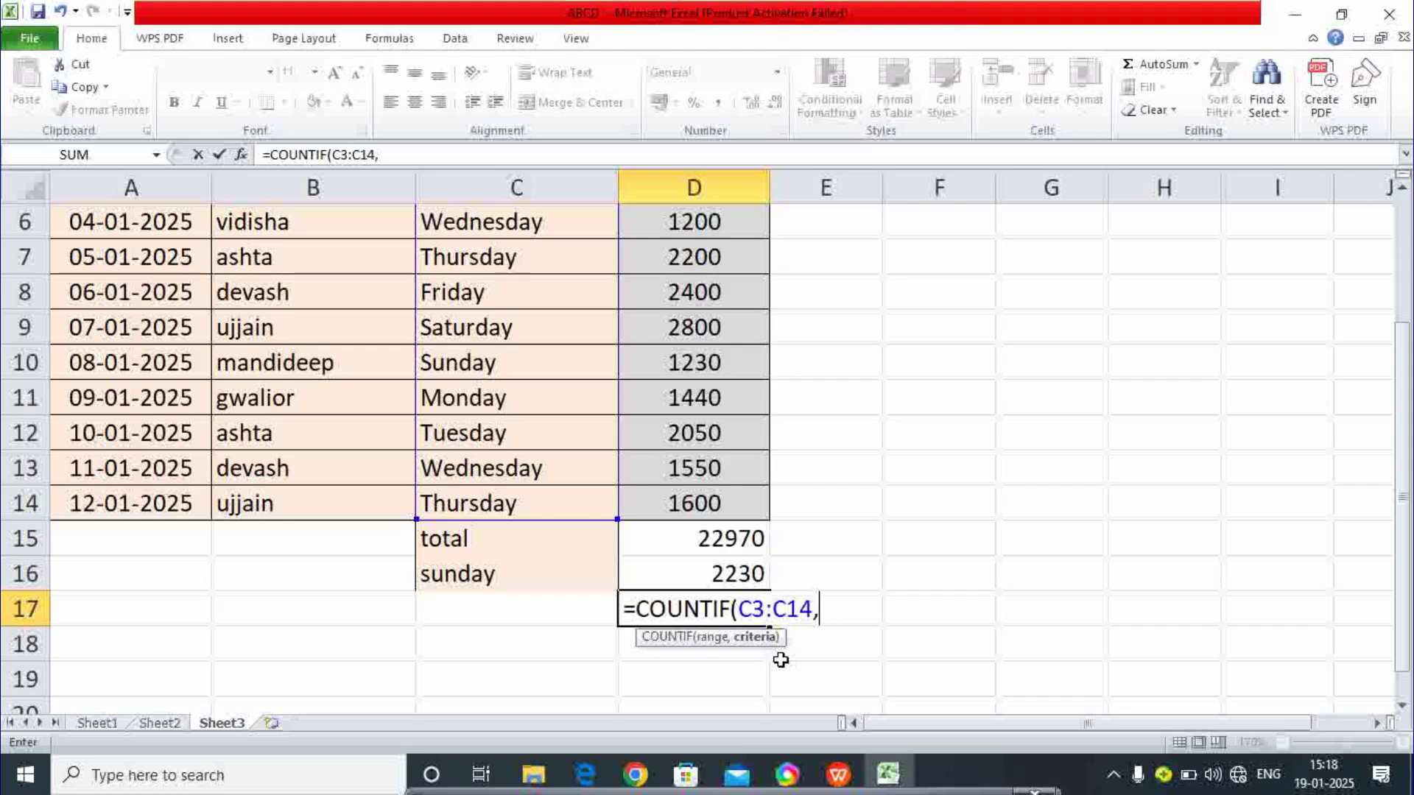
pyautogui.write('"sunday')
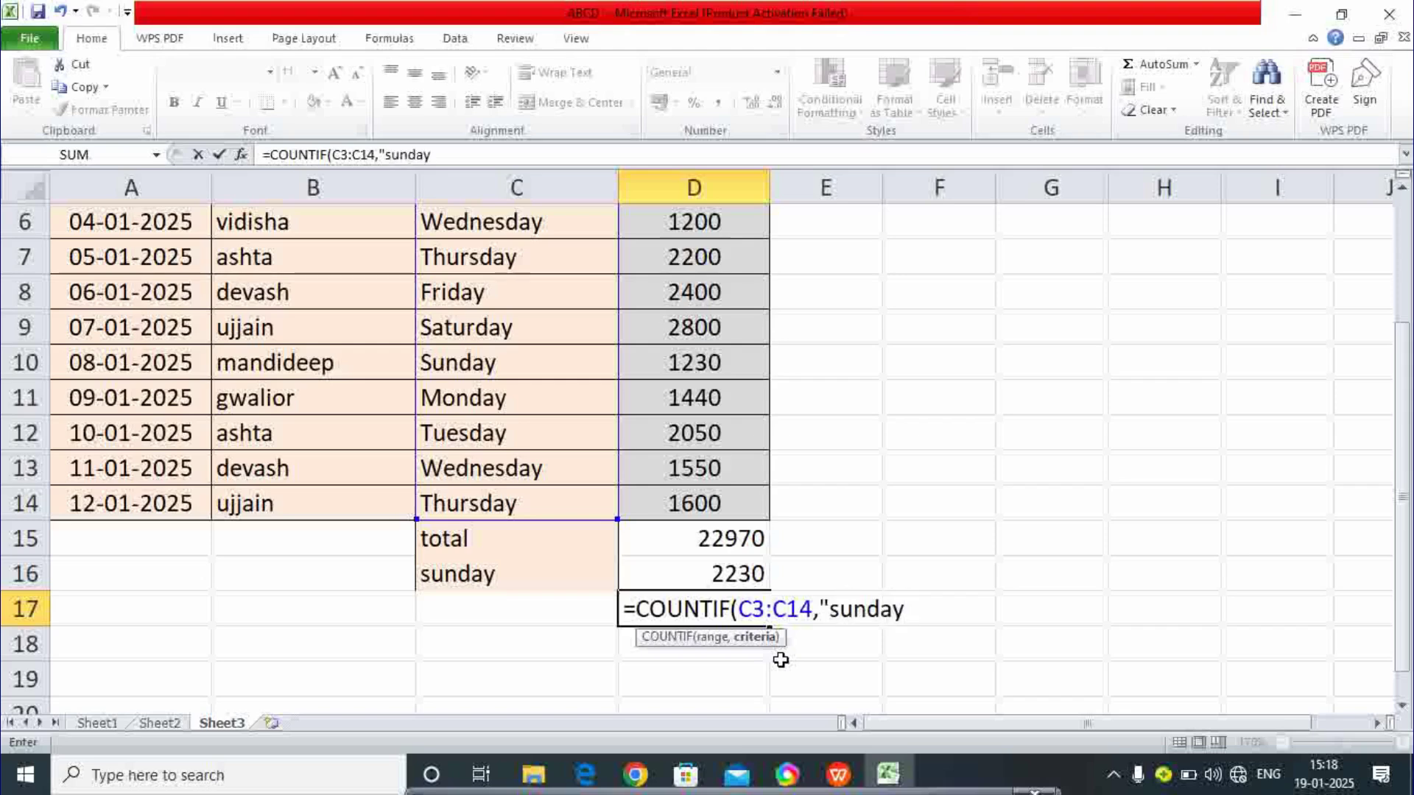
pyautogui.write('"')
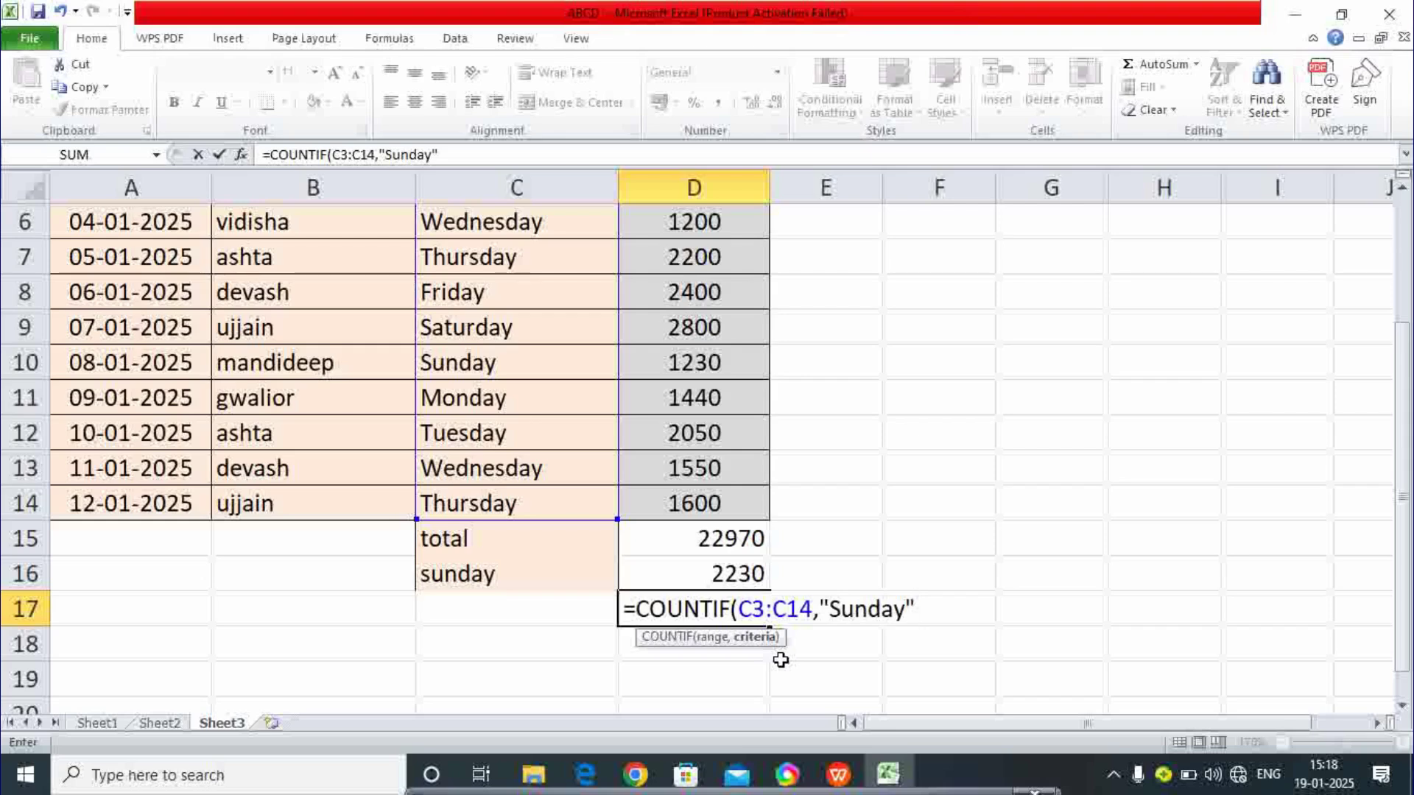
pyautogui.write(')')
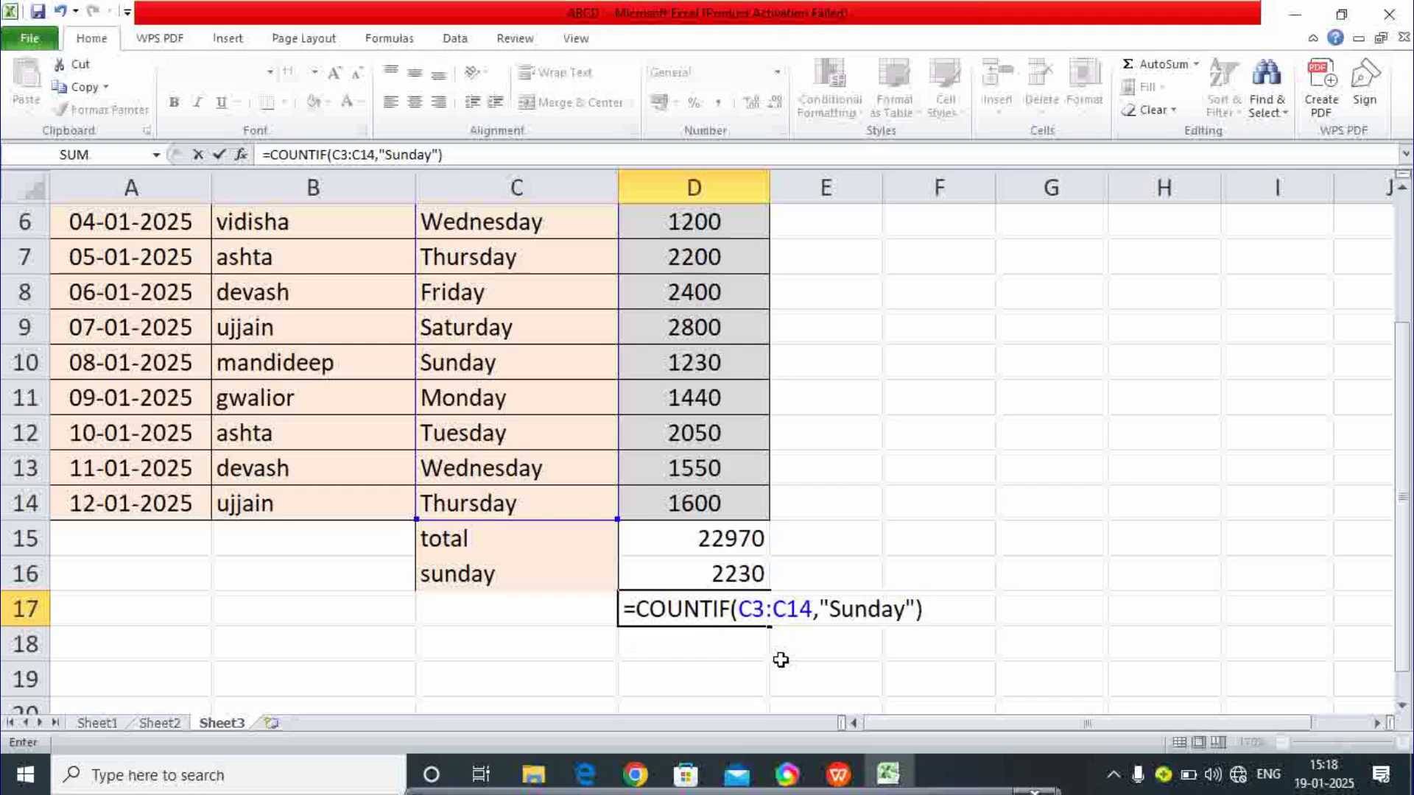
pyautogui.press('Return')
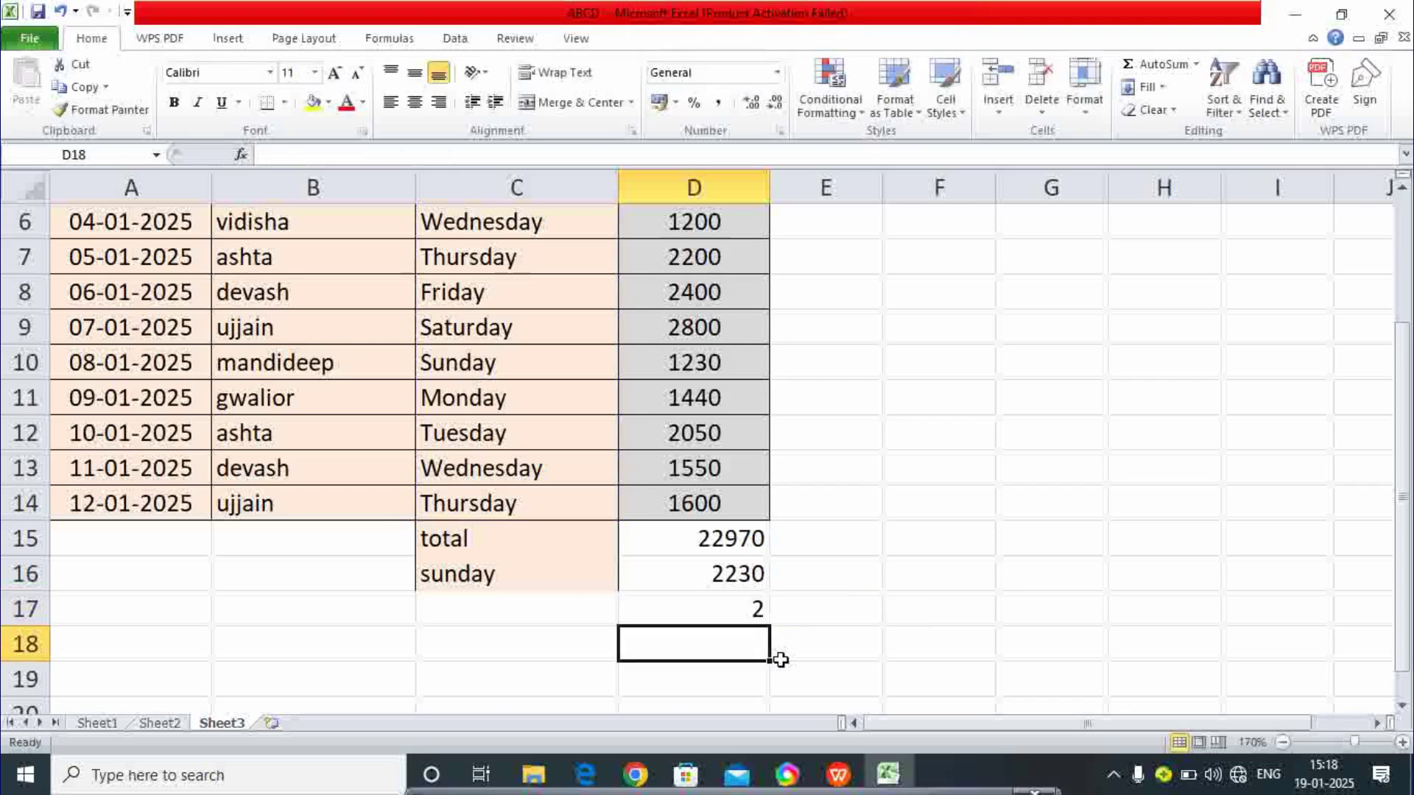
# Enter the label "count" in C17, beside the COUNTIF formula.
pyautogui.click(695, 613)
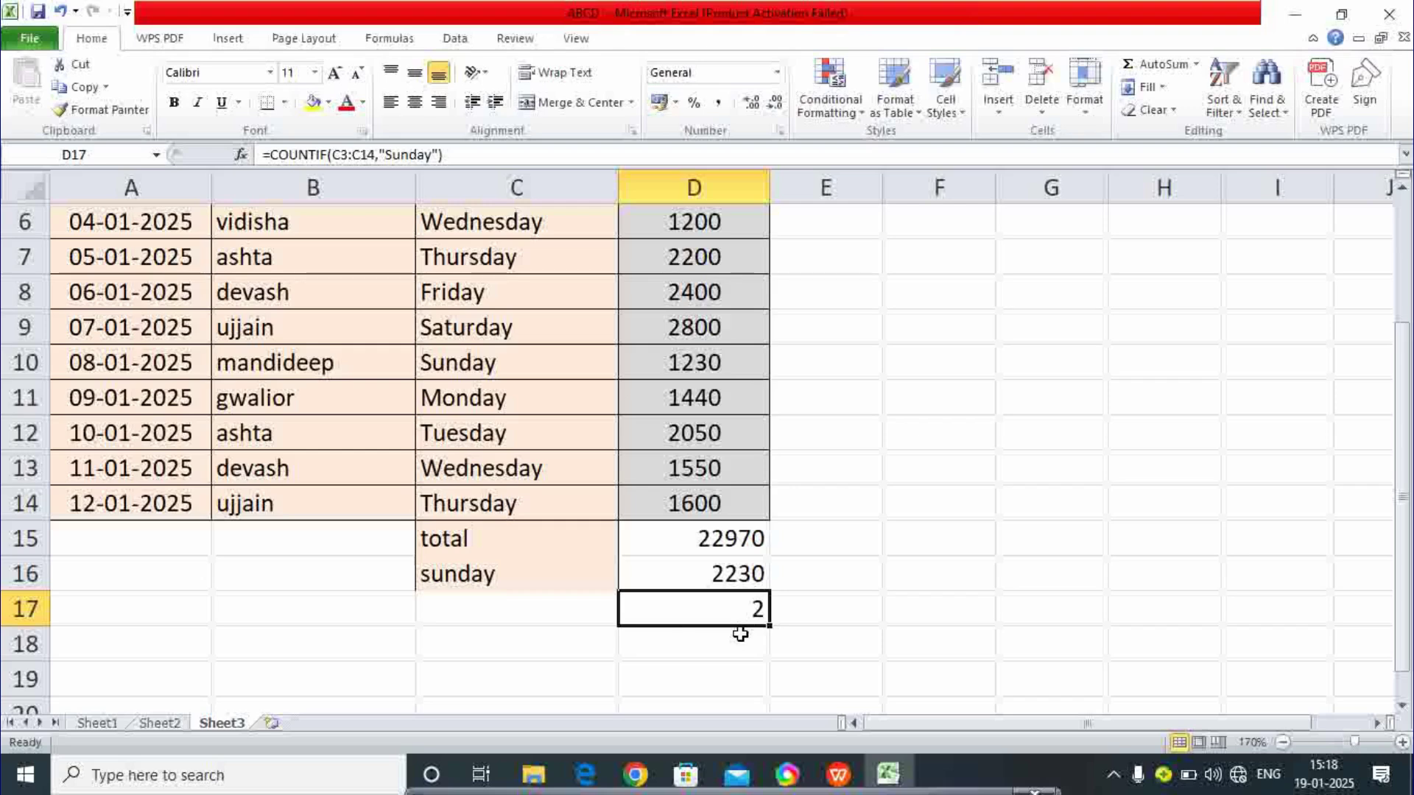
pyautogui.click(522, 610)
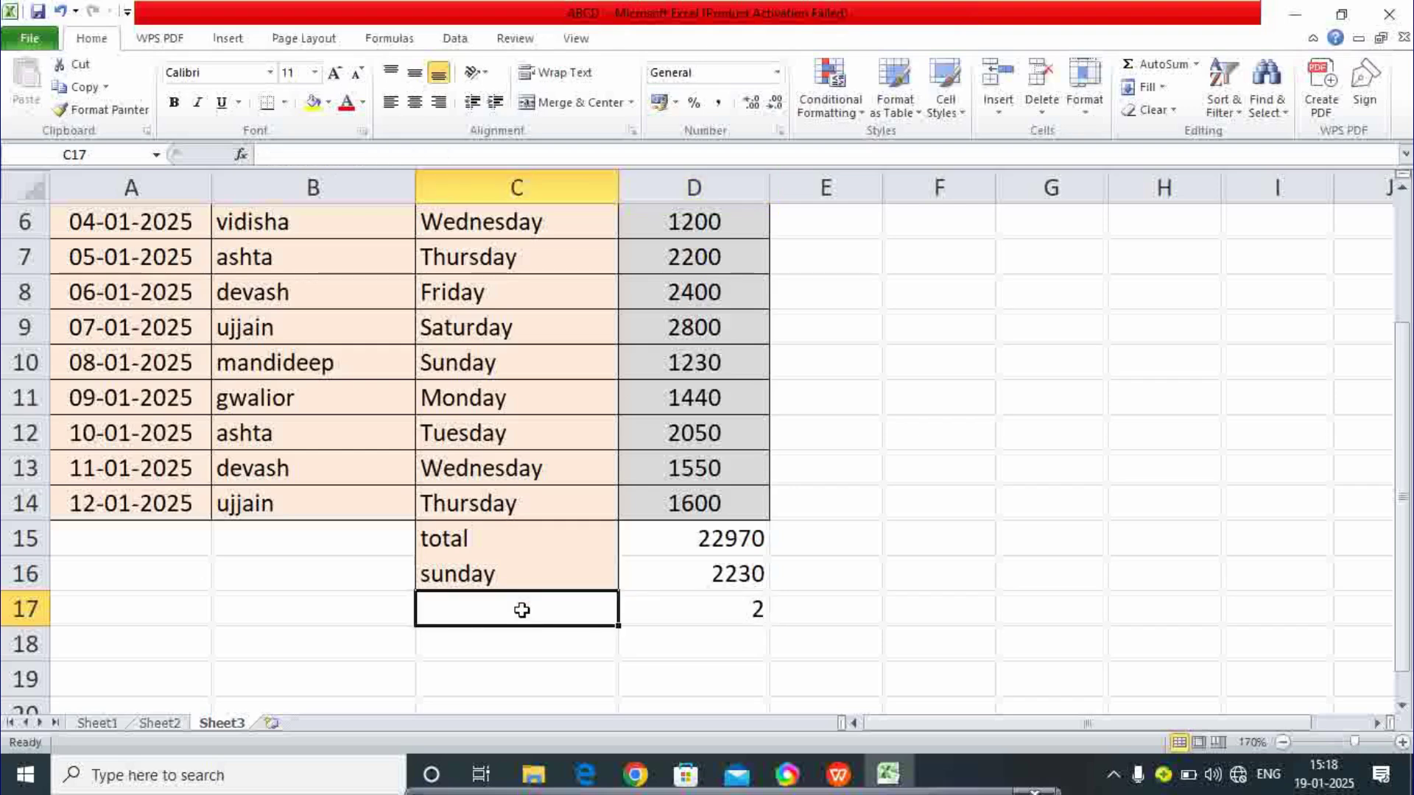
pyautogui.write('coin')
pyautogui.press('BackSpace')
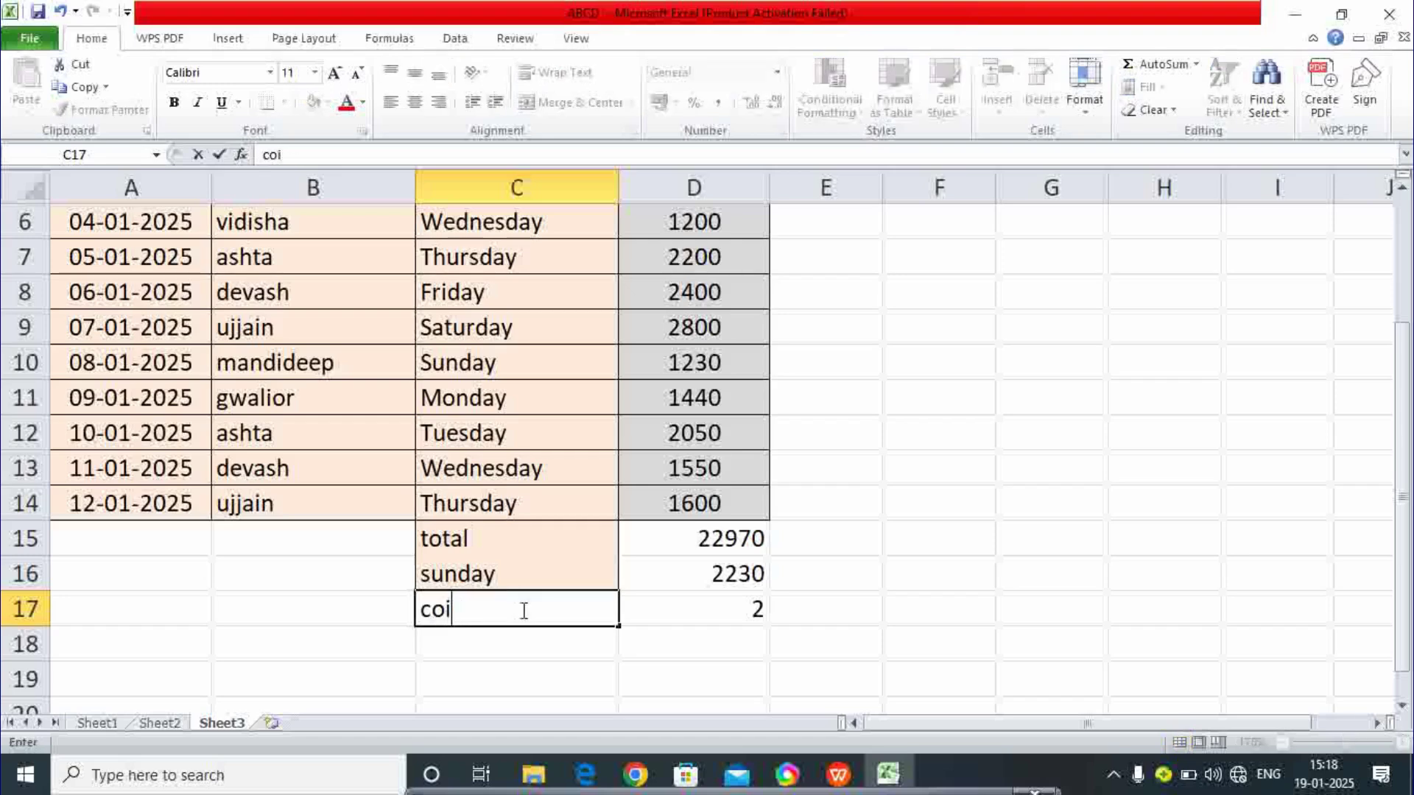
pyautogui.press('BackSpace')
pyautogui.write('unt')
pyautogui.click(688, 660)
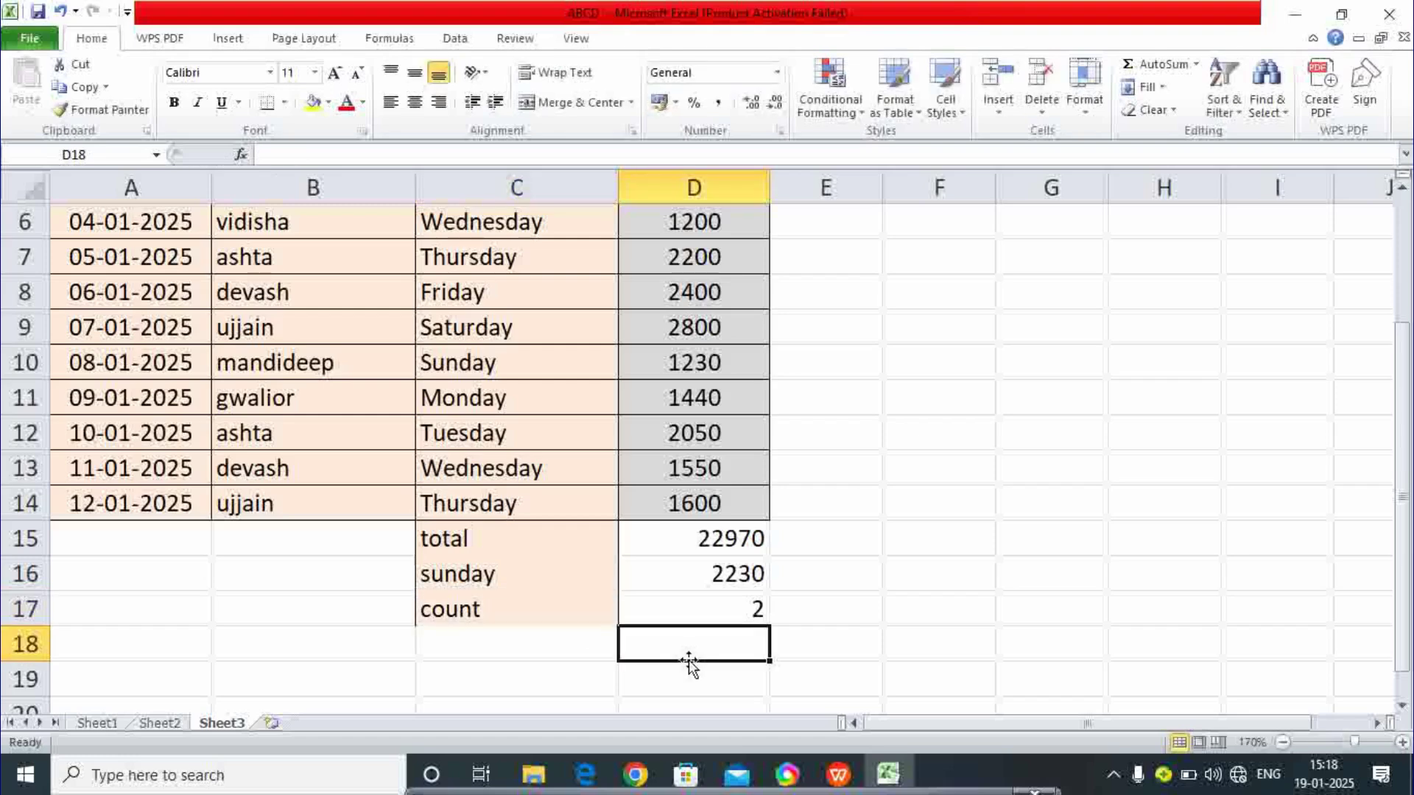
# Change the criteria of the COUNTIF formula in D17 to "monday".
pyautogui.click(745, 603)
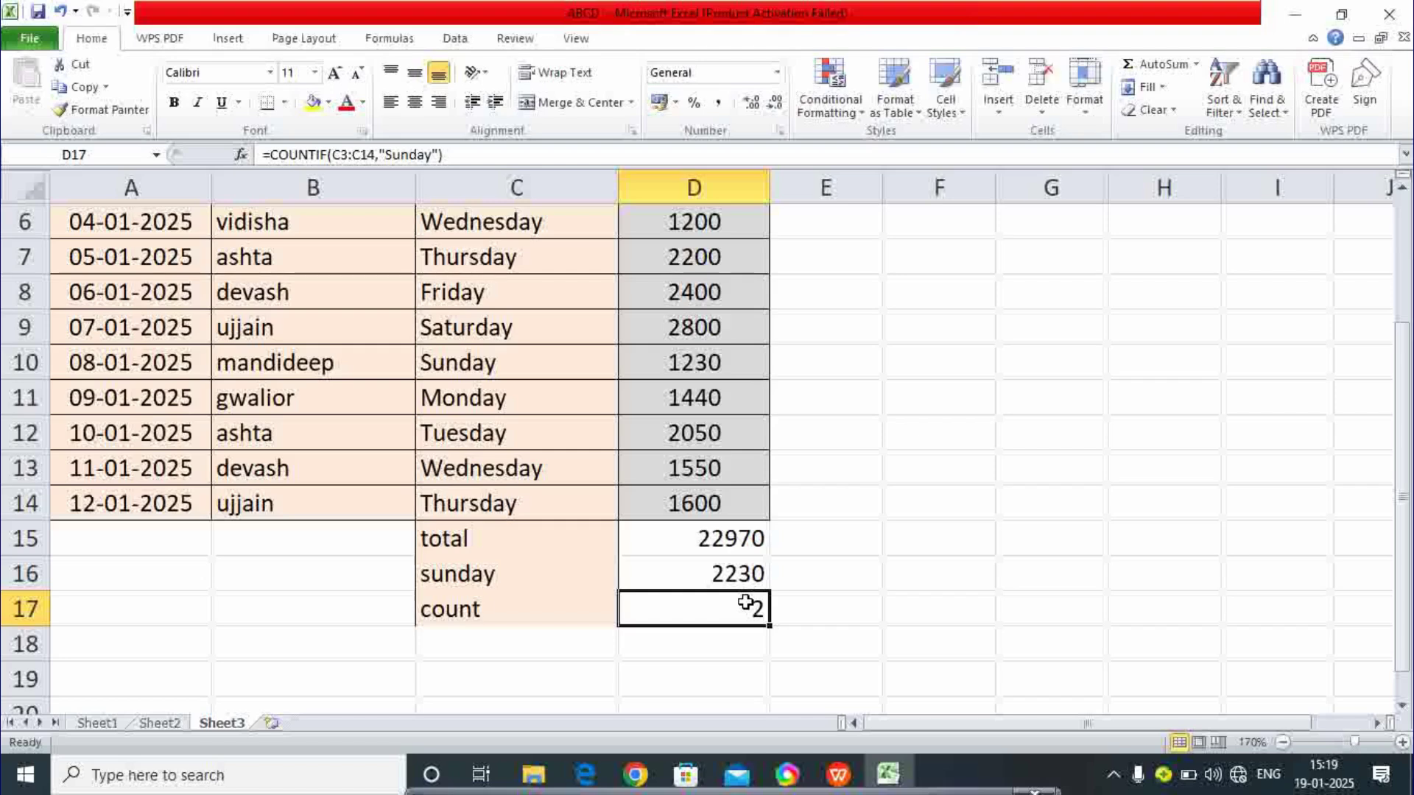
pyautogui.doubleClick(746, 602)
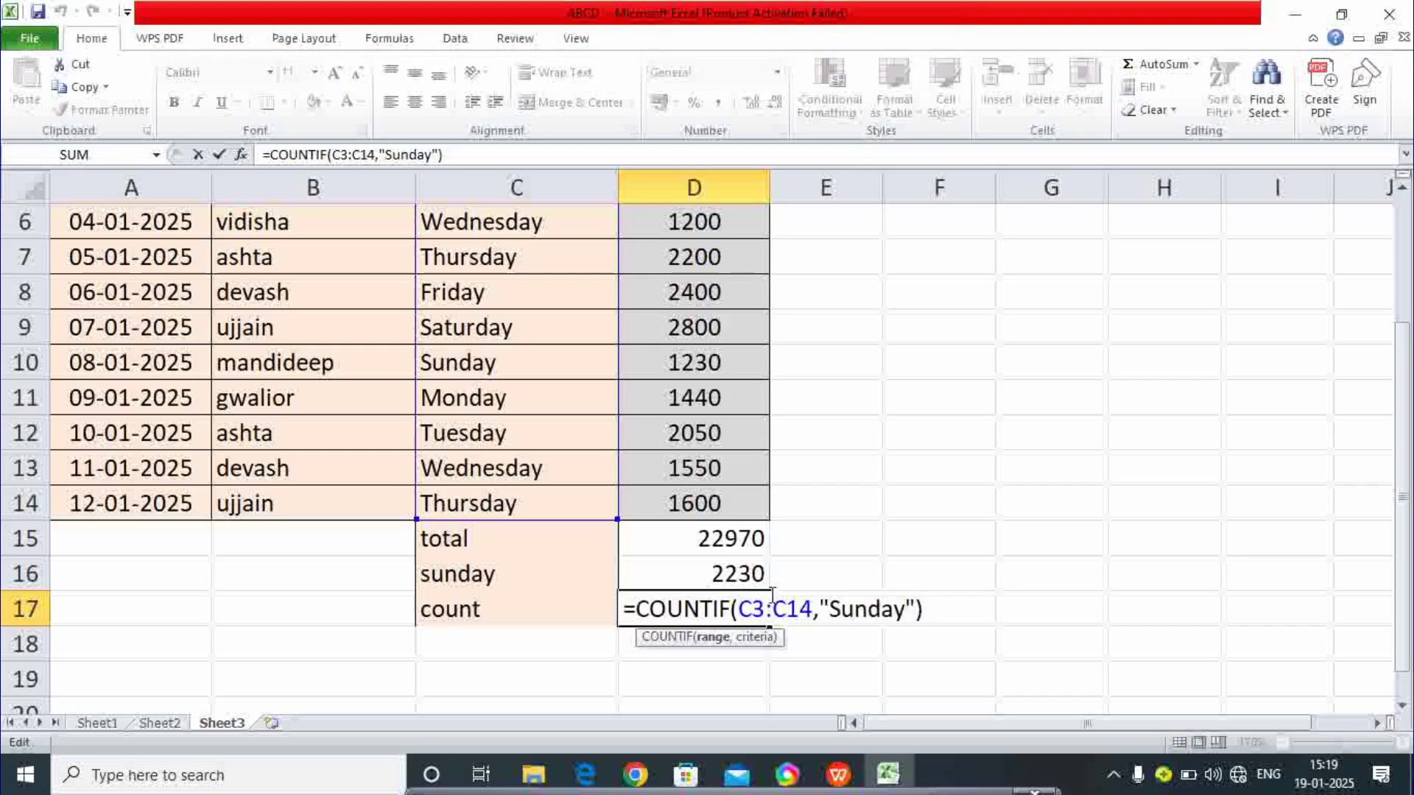
pyautogui.click(911, 610)
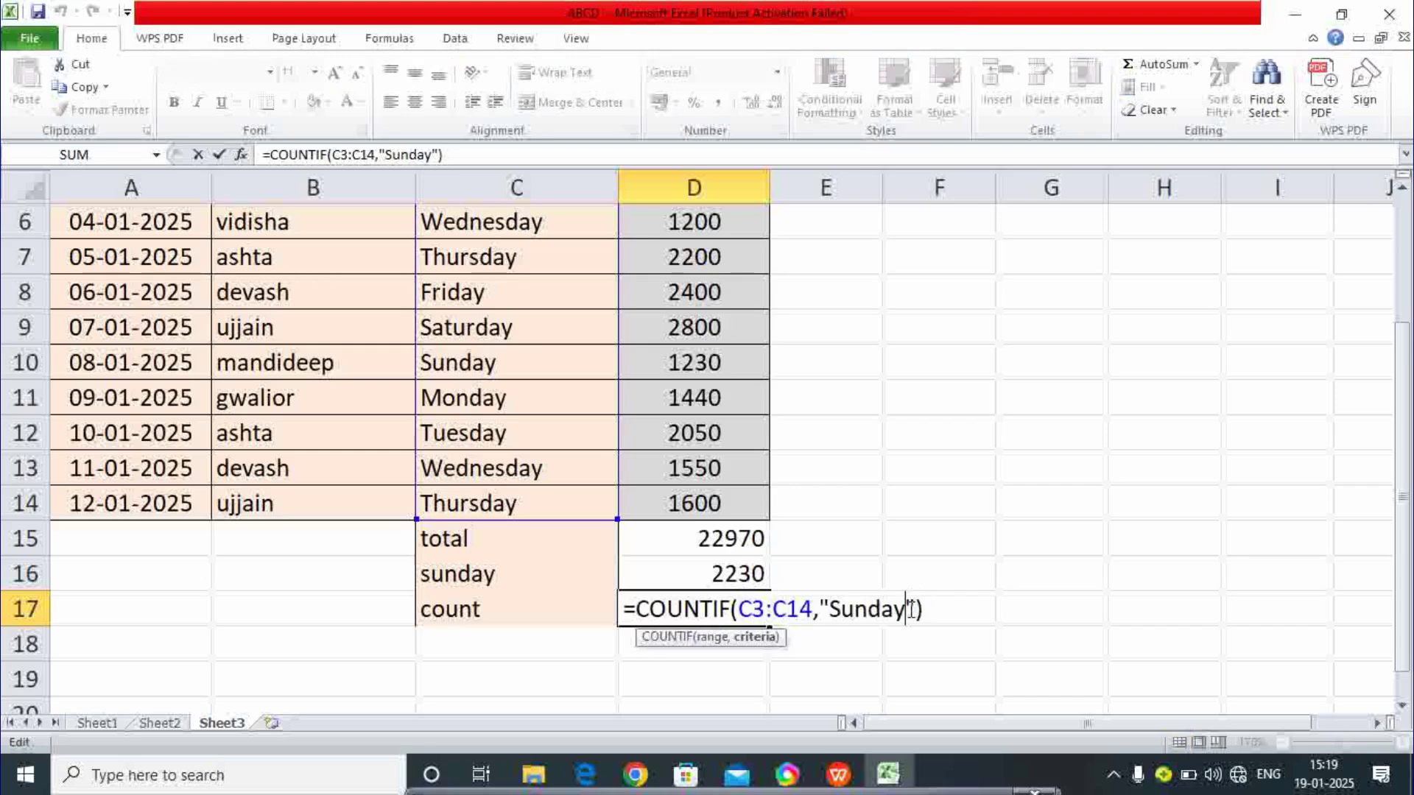
pyautogui.press('BackSpace')
pyautogui.press('BackSpace')
pyautogui.press('BackSpace')
pyautogui.press('BackSpace')
pyautogui.press('BackSpace')
pyautogui.press('BackSpace')
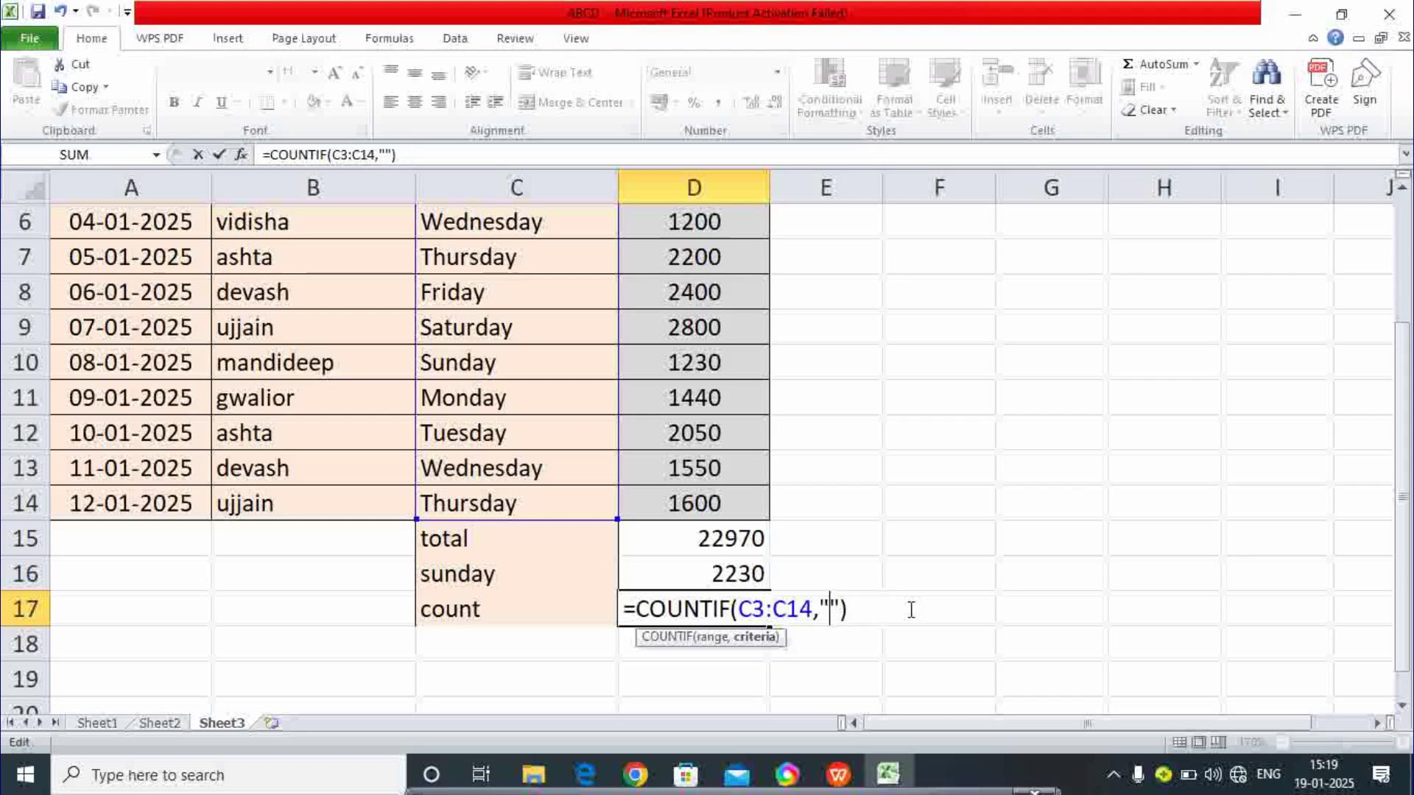
pyautogui.write('monday')
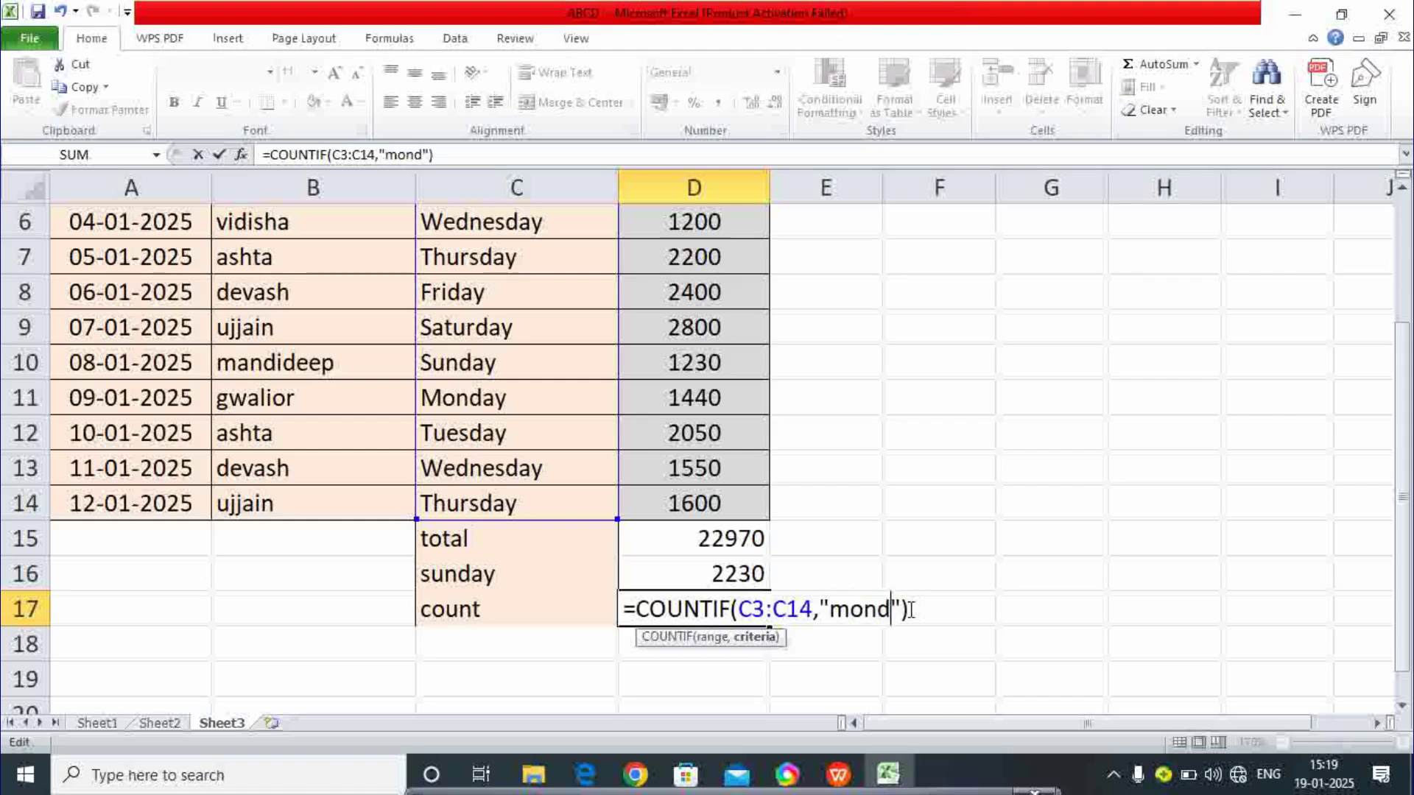
pyautogui.press('Return')
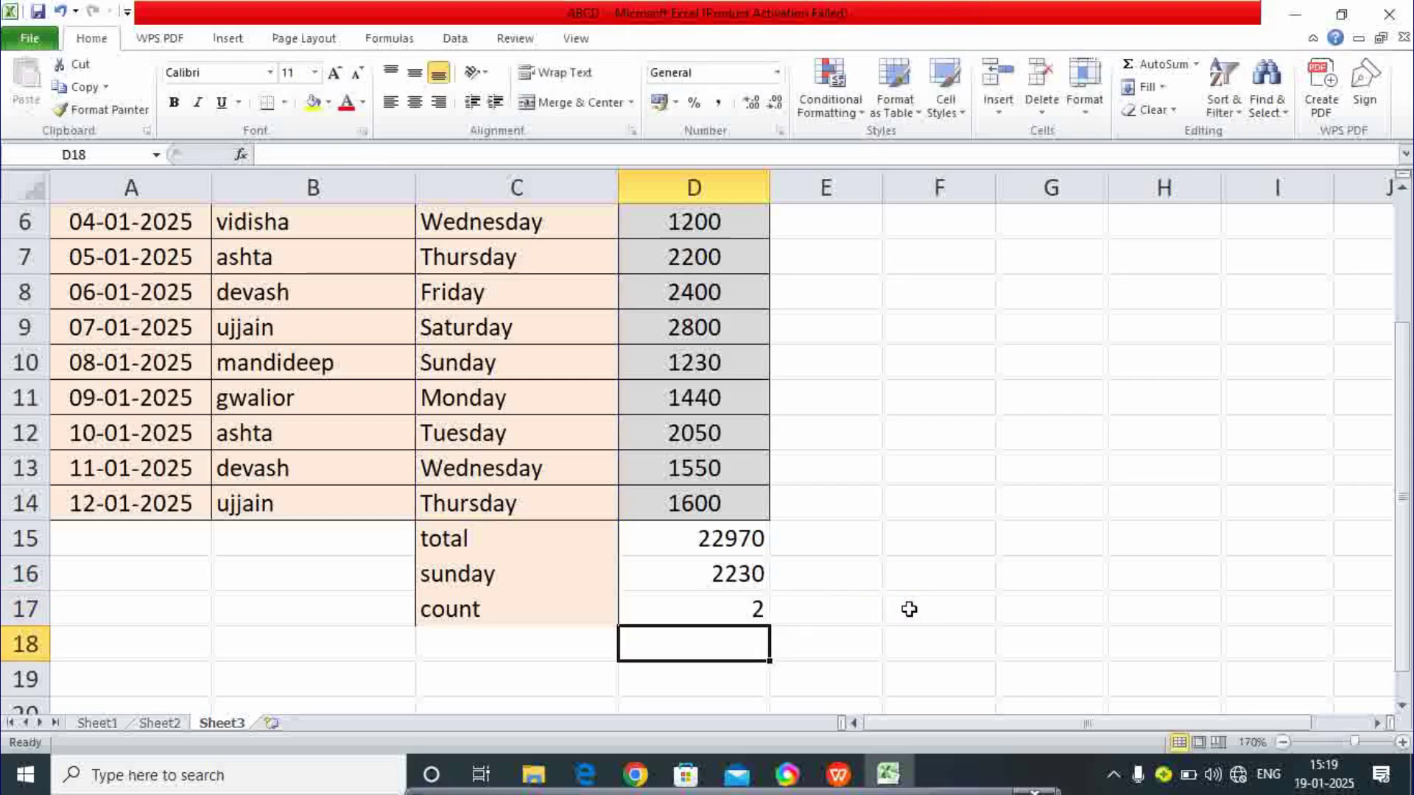
# Replace the criteria of the COUNTIF formula in D17 with "tuesday" and reselect the count cell.
pyautogui.click(759, 612)
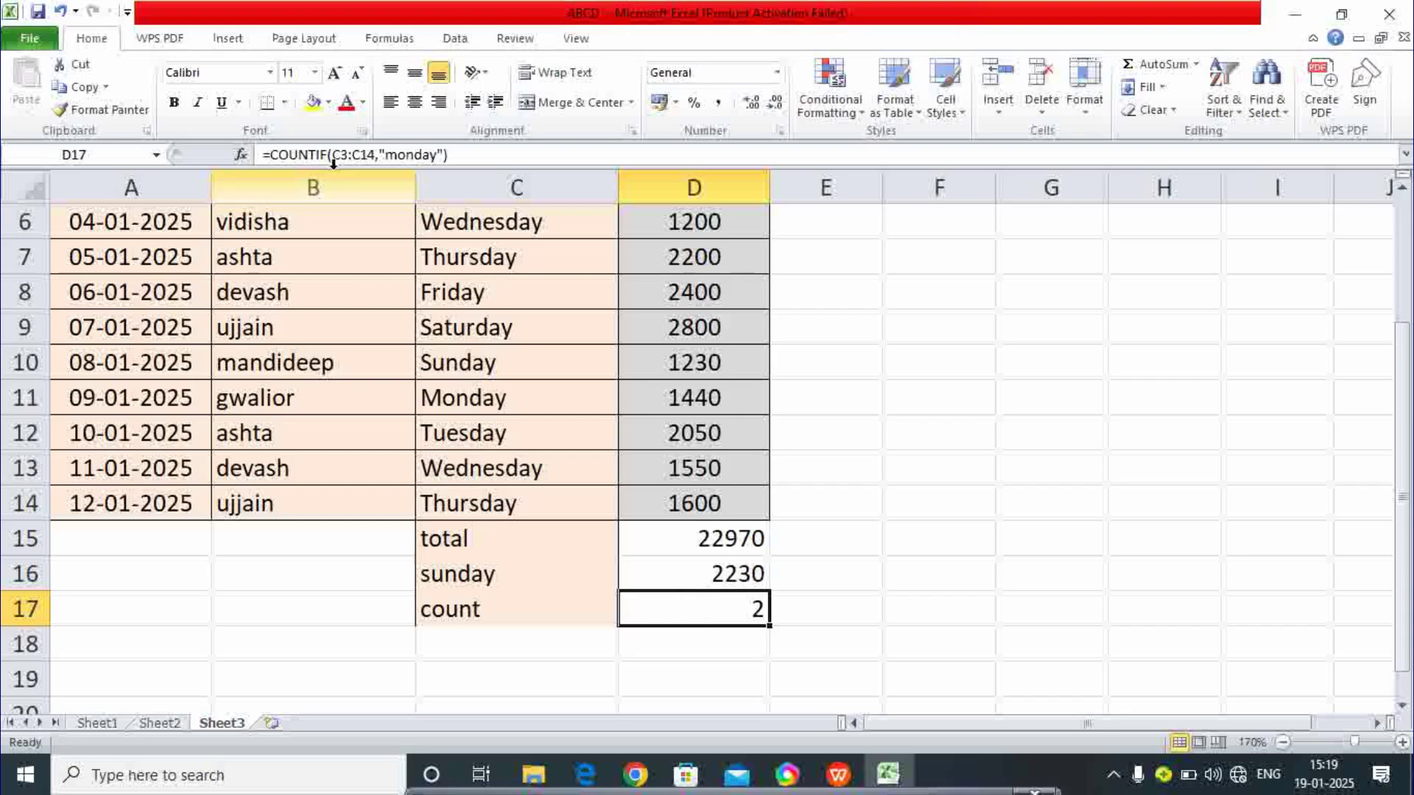
pyautogui.click(438, 156)
pyautogui.press('BackSpace')
pyautogui.press('BackSpace')
pyautogui.press('BackSpace')
pyautogui.press('BackSpace')
pyautogui.press('BackSpace')
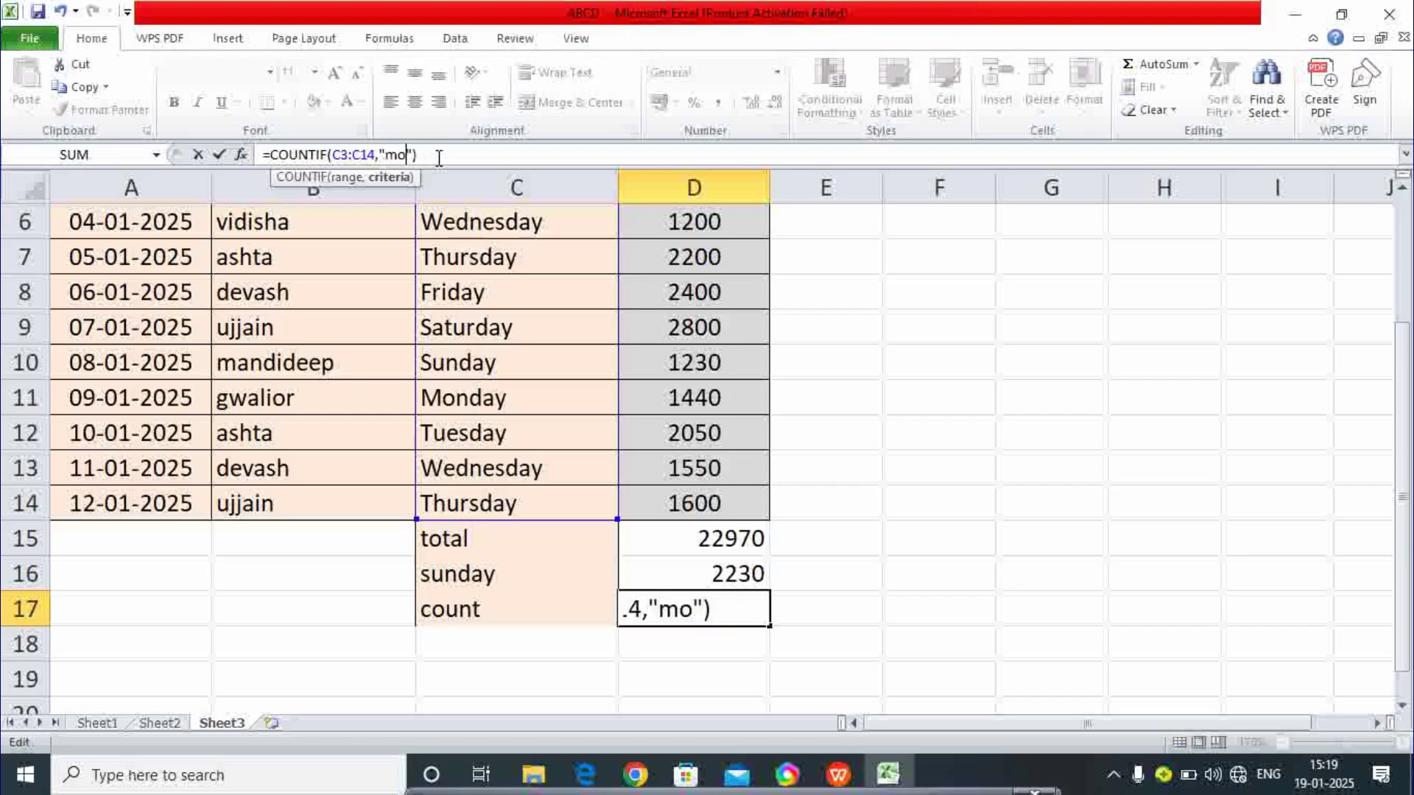
pyautogui.press('BackSpace')
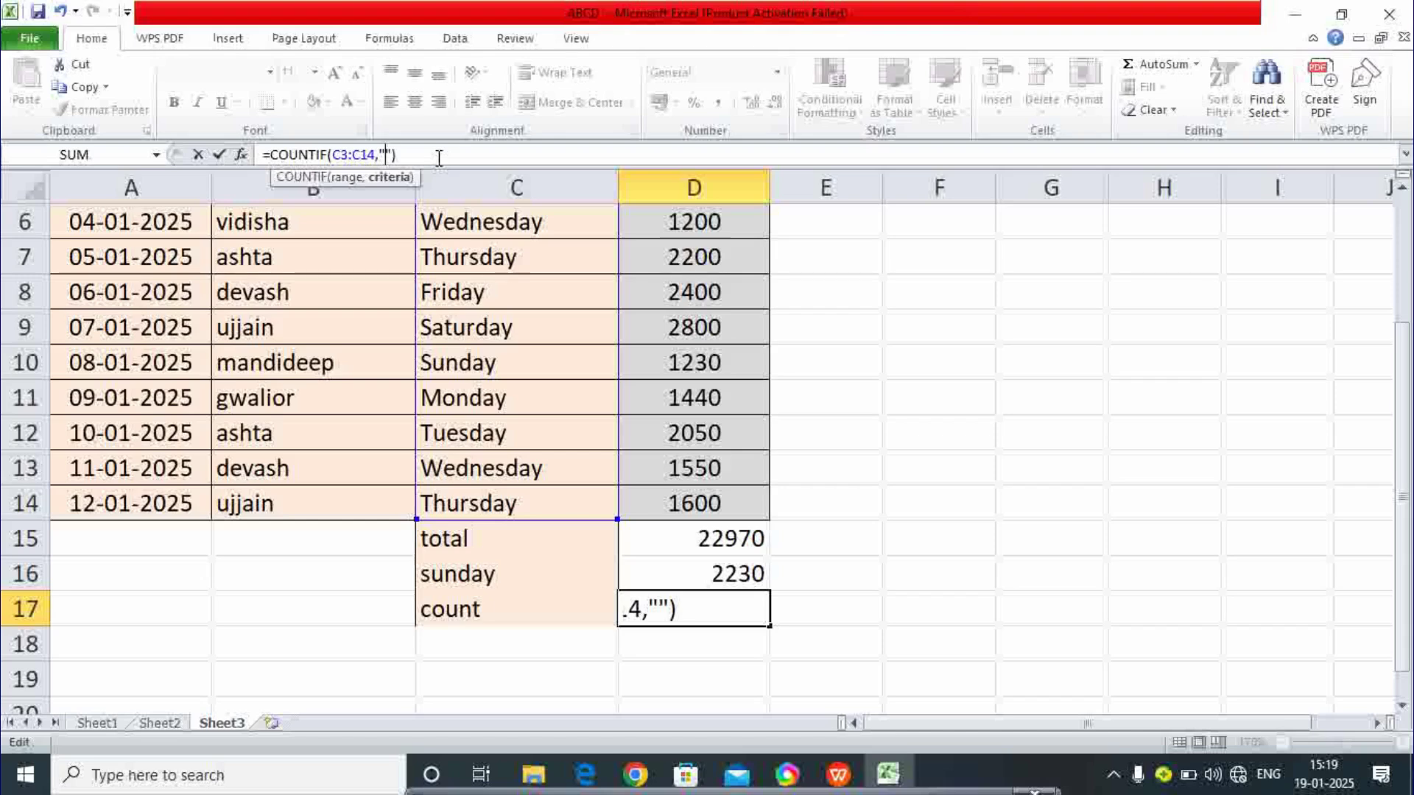
pyautogui.write('tuesday')
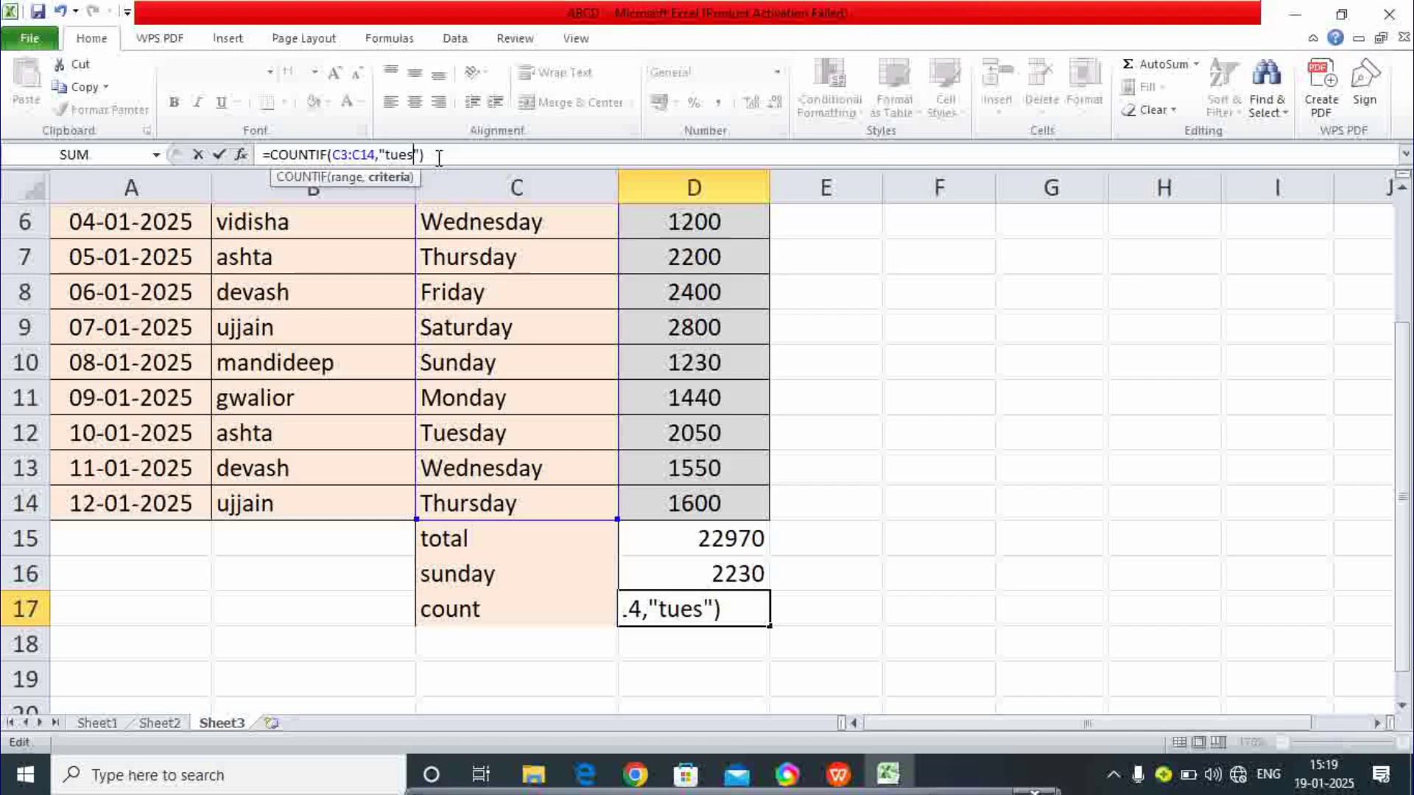
pyautogui.press('Return')
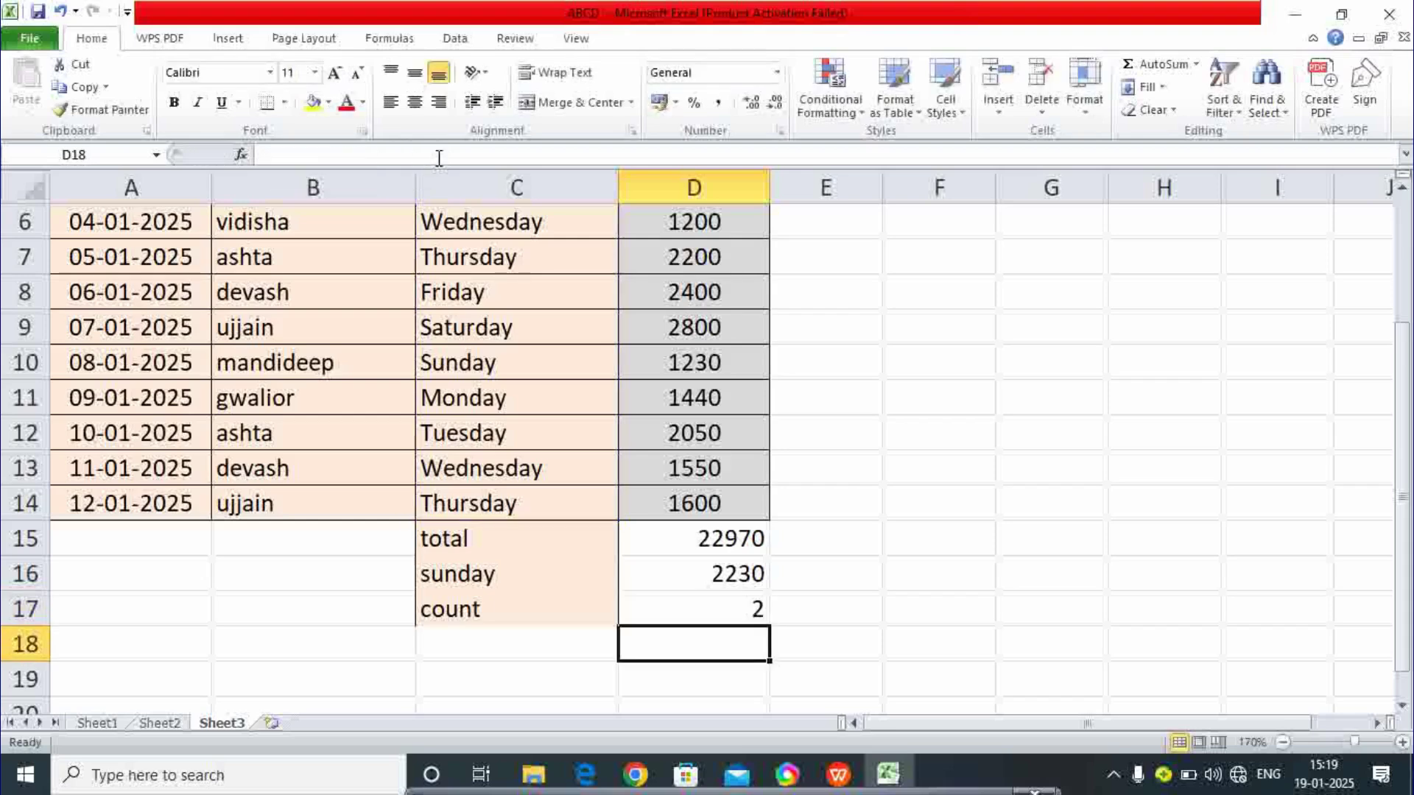
pyautogui.click(537, 621)
pyautogui.click(715, 620)
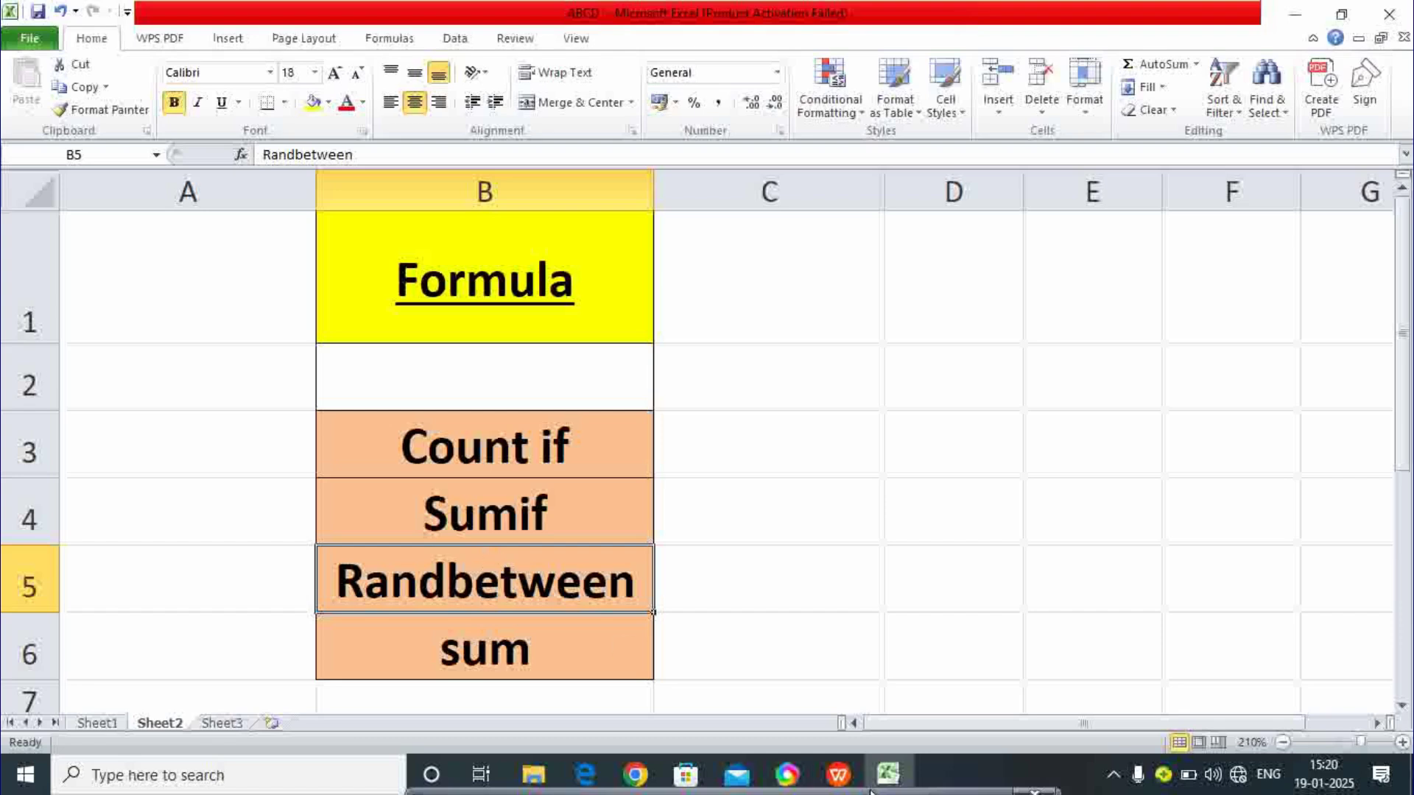
# Return to Sheet3 to review the total, sunday and count rows below the earnings table.
pyautogui.moveTo(884, 784)
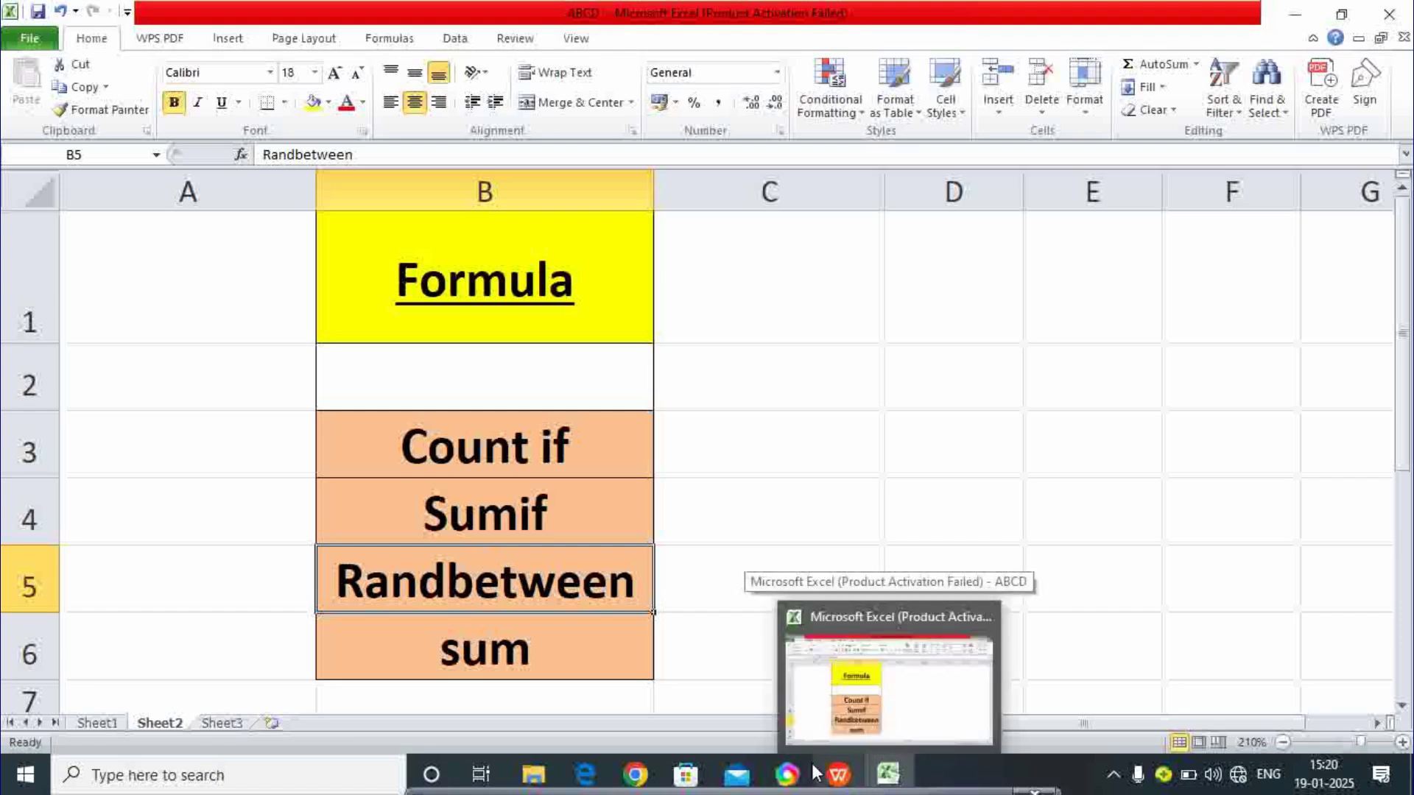
pyautogui.click(224, 723)
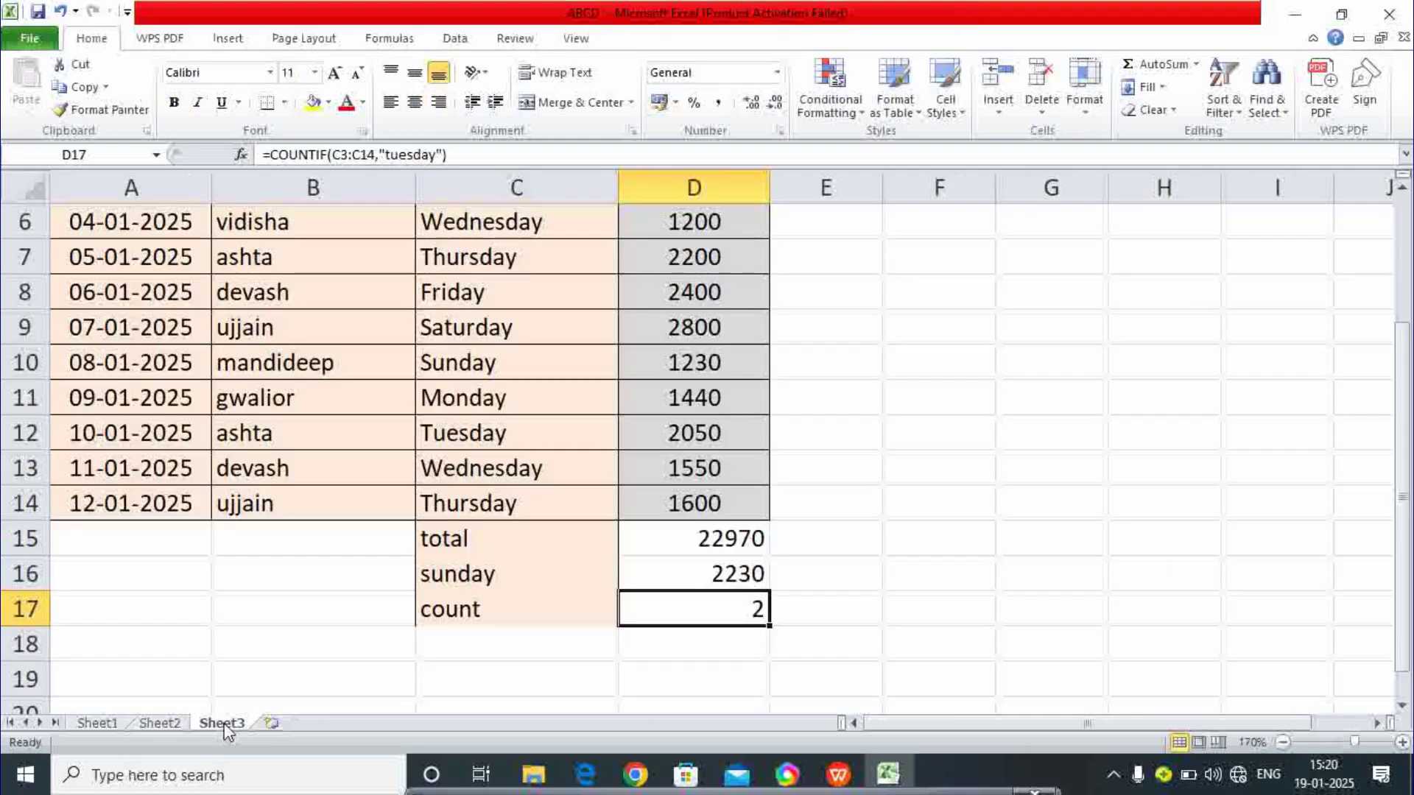
pyautogui.click(833, 454)
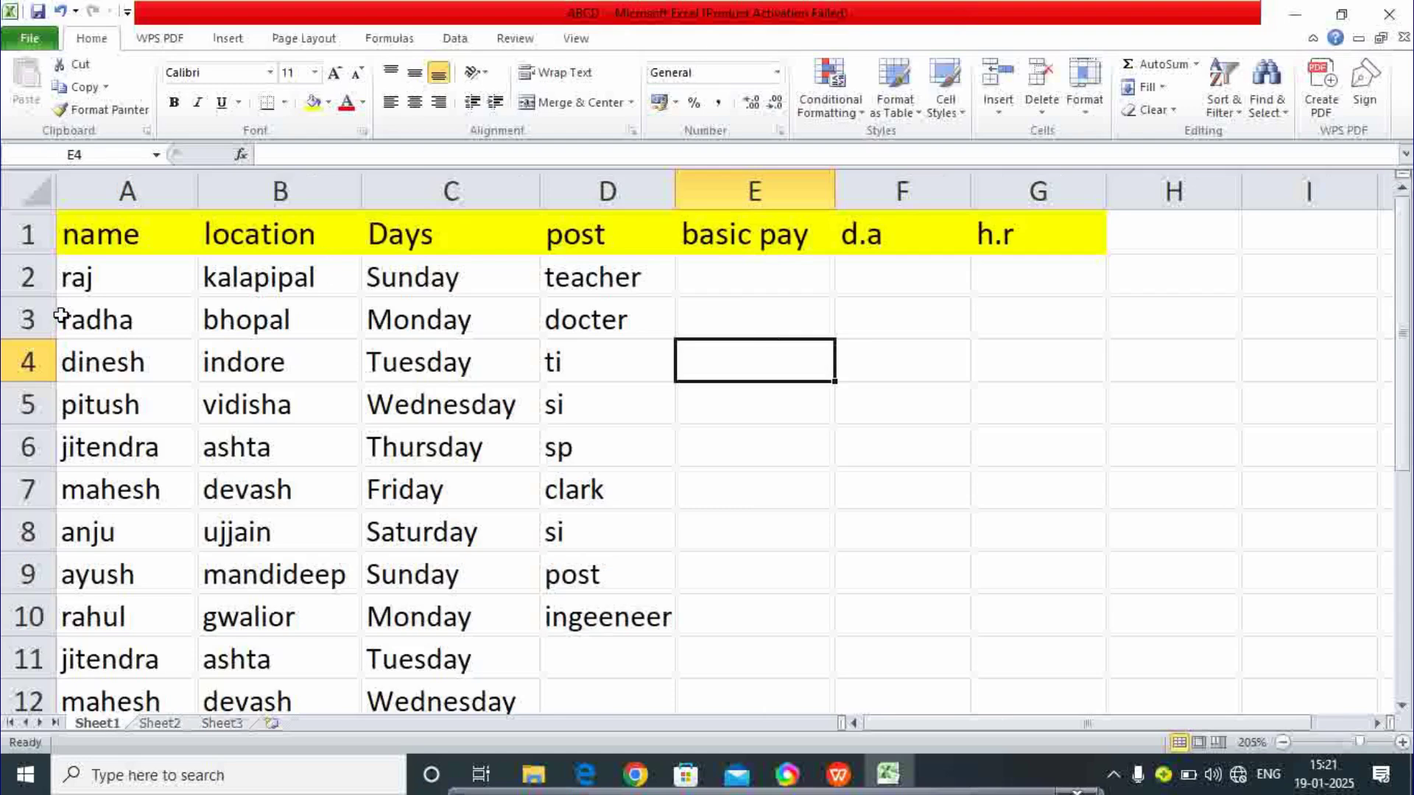
# Enter the formula =RANDBETWEEN(5000,9000) in E2, the first cell under basic pay.
pyautogui.click(129, 273)
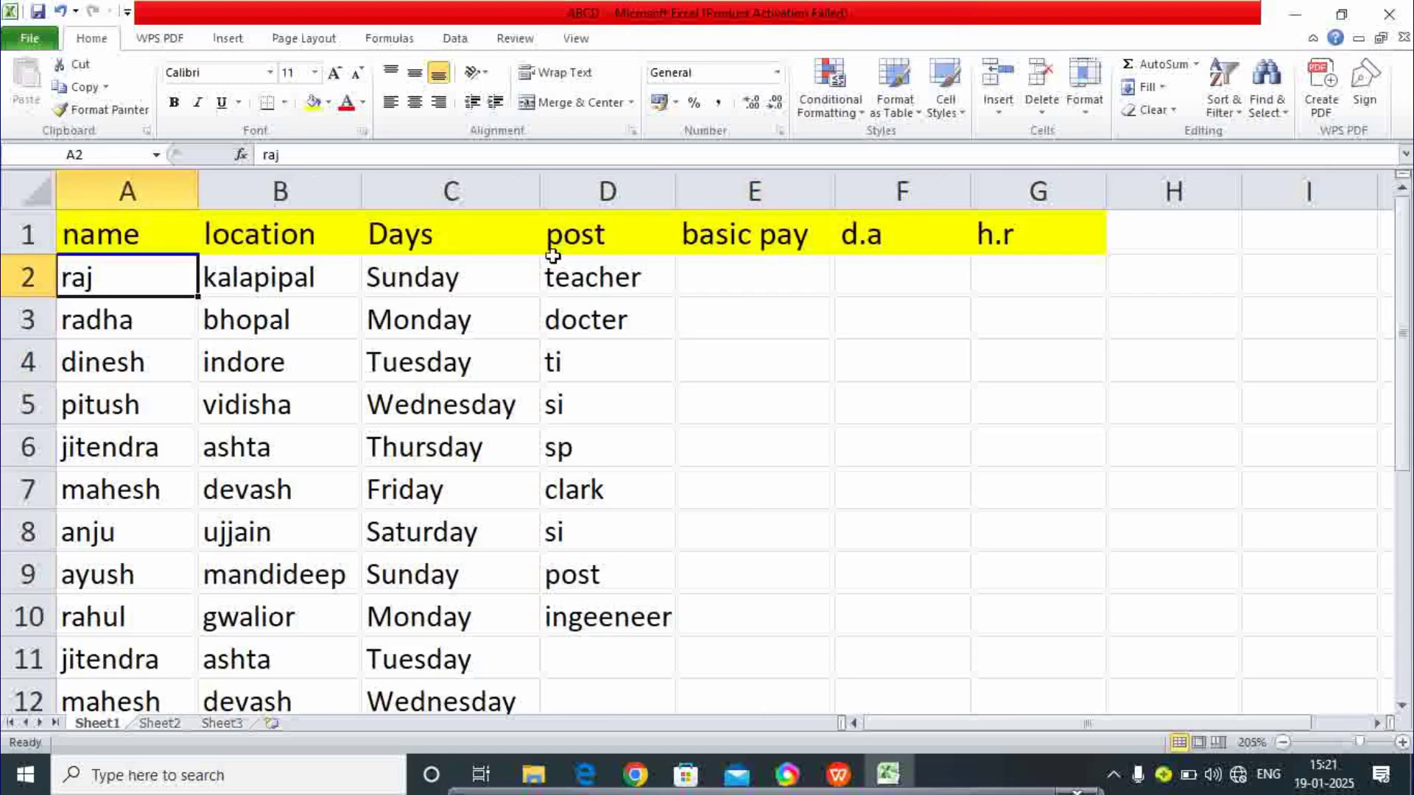
pyautogui.click(769, 287)
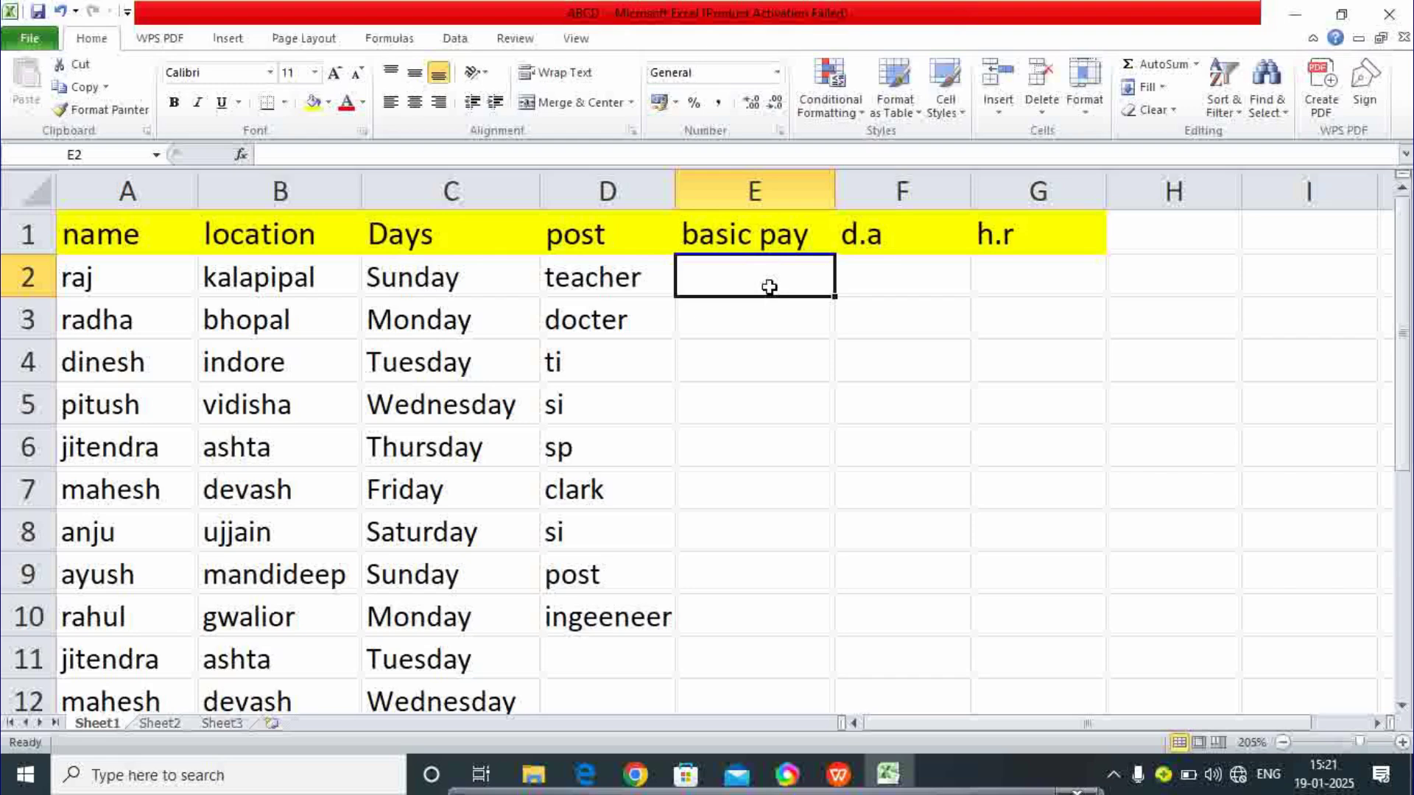
pyautogui.write('=ran')
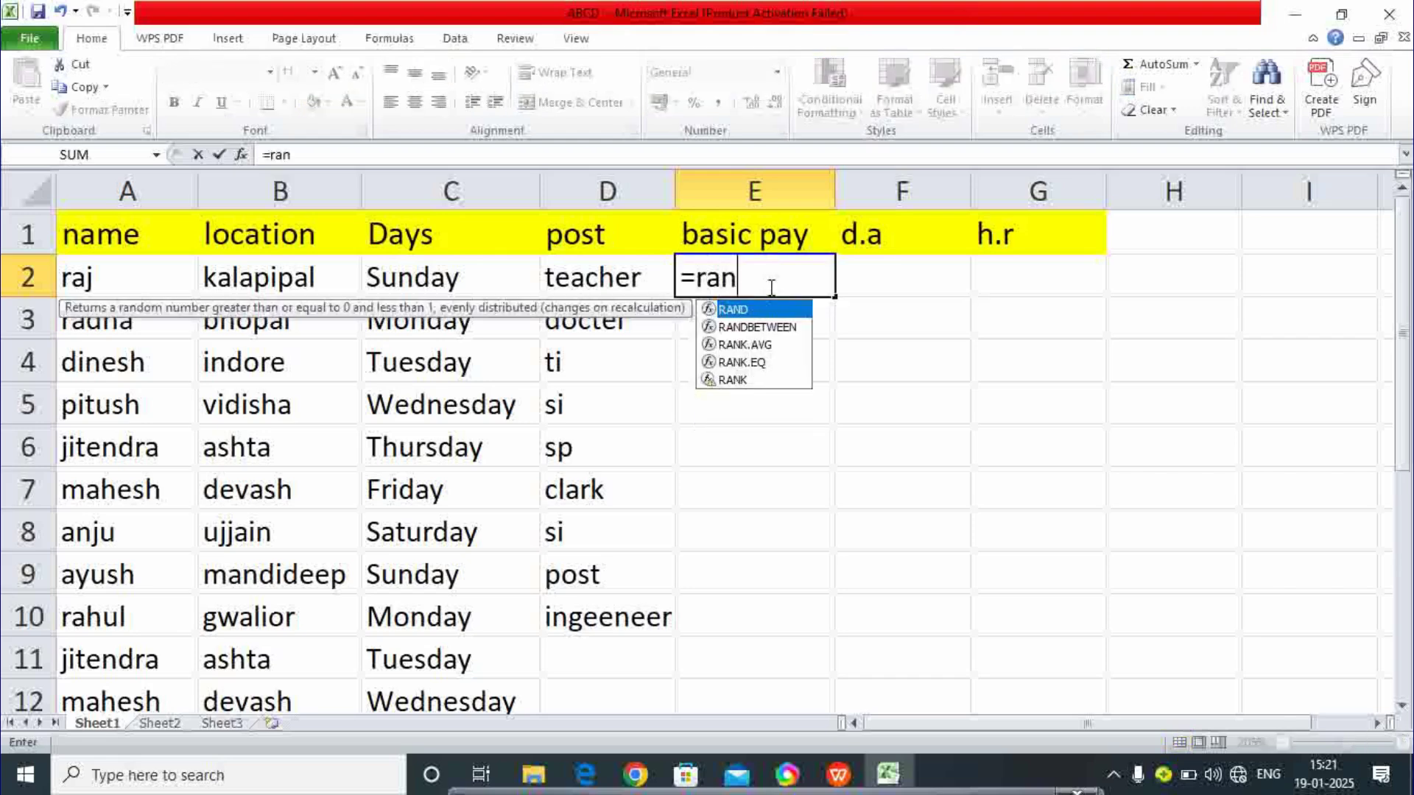
pyautogui.write('d')
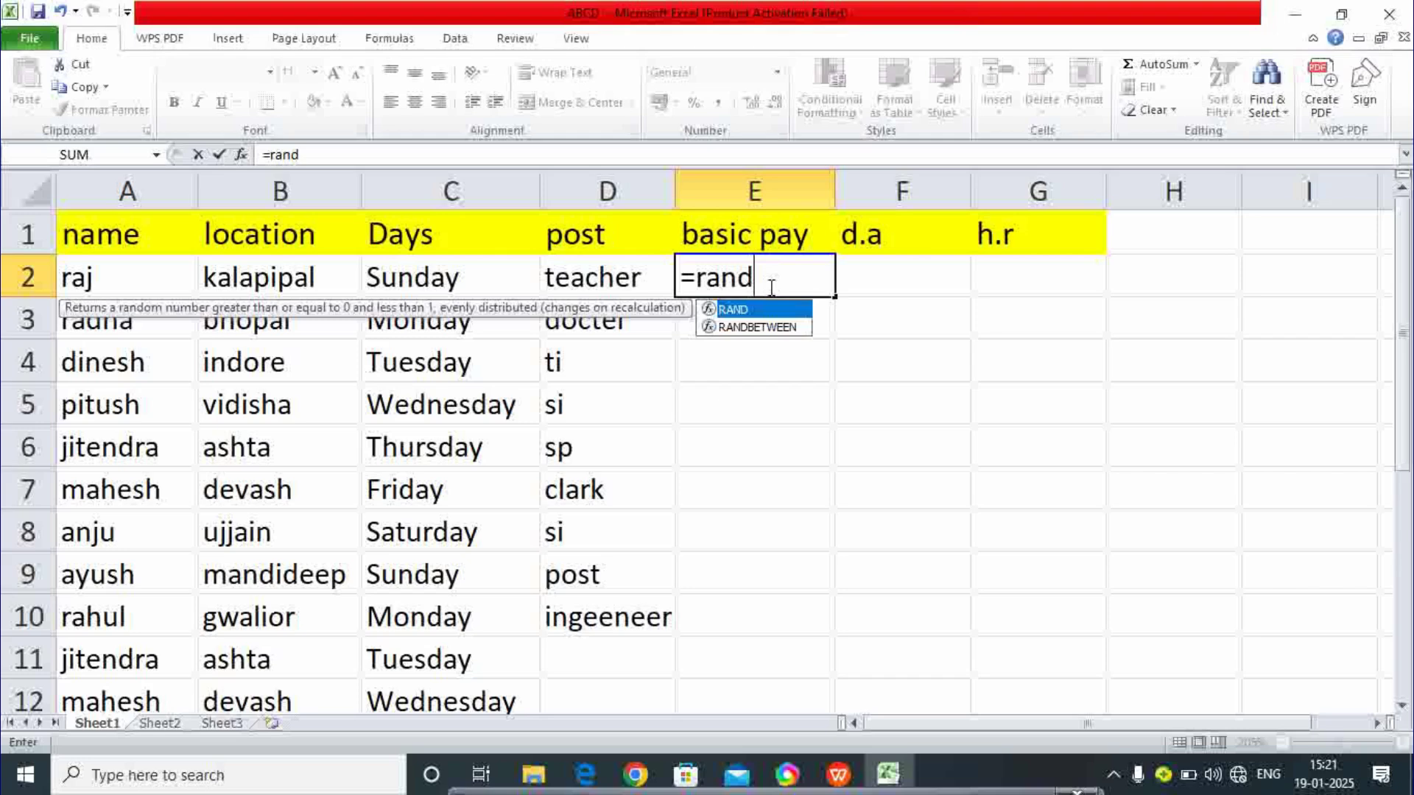
pyautogui.doubleClick(741, 327)
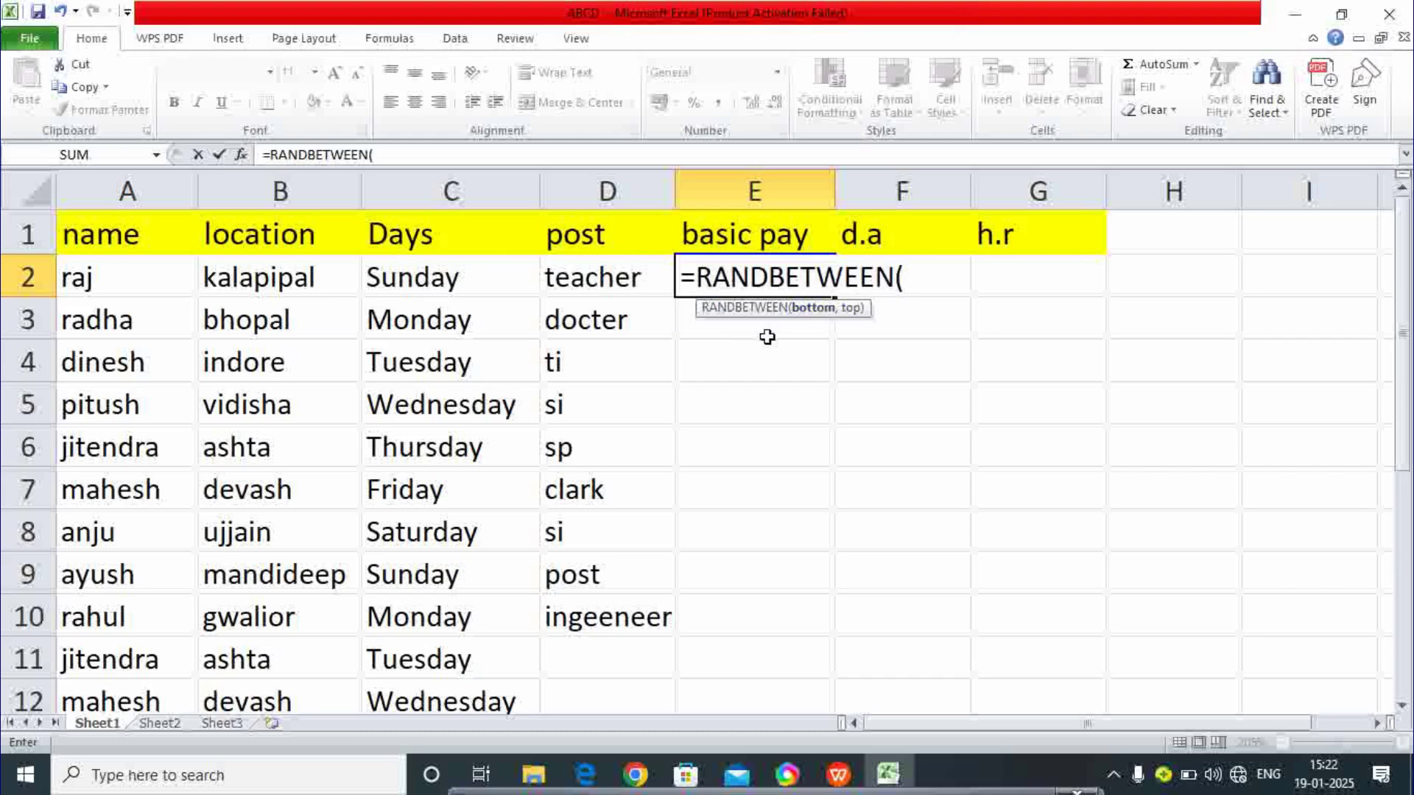
pyautogui.write('500')
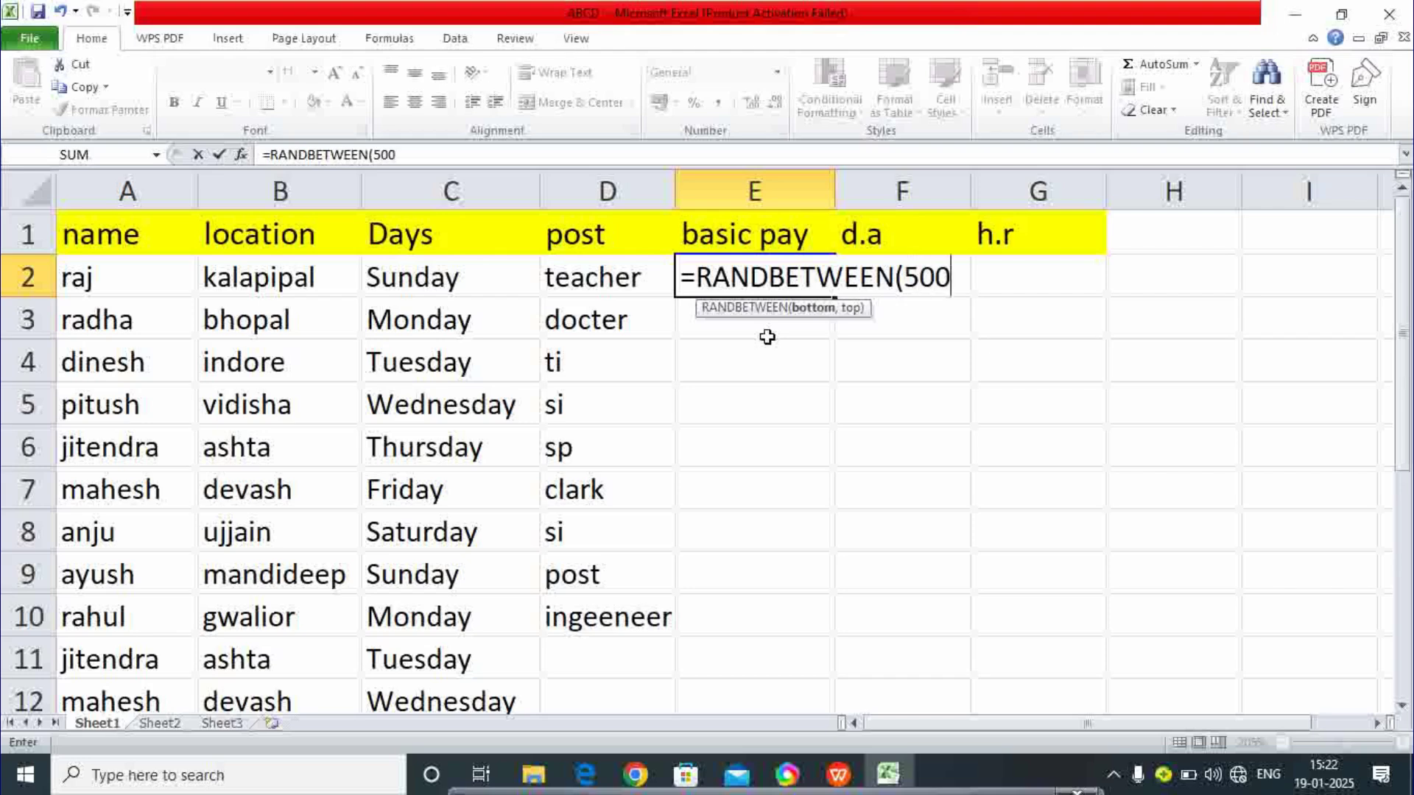
pyautogui.write('0,')
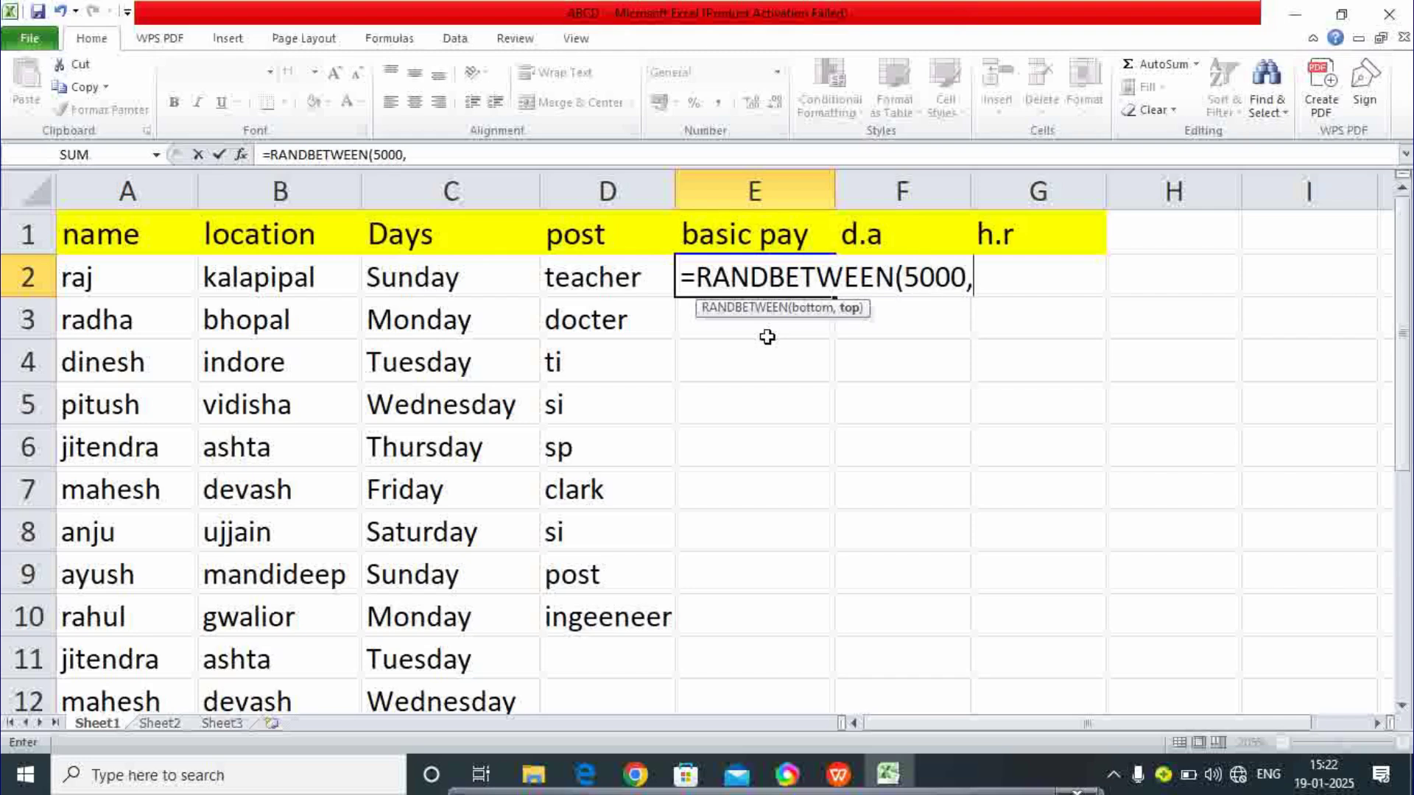
pyautogui.write('900')
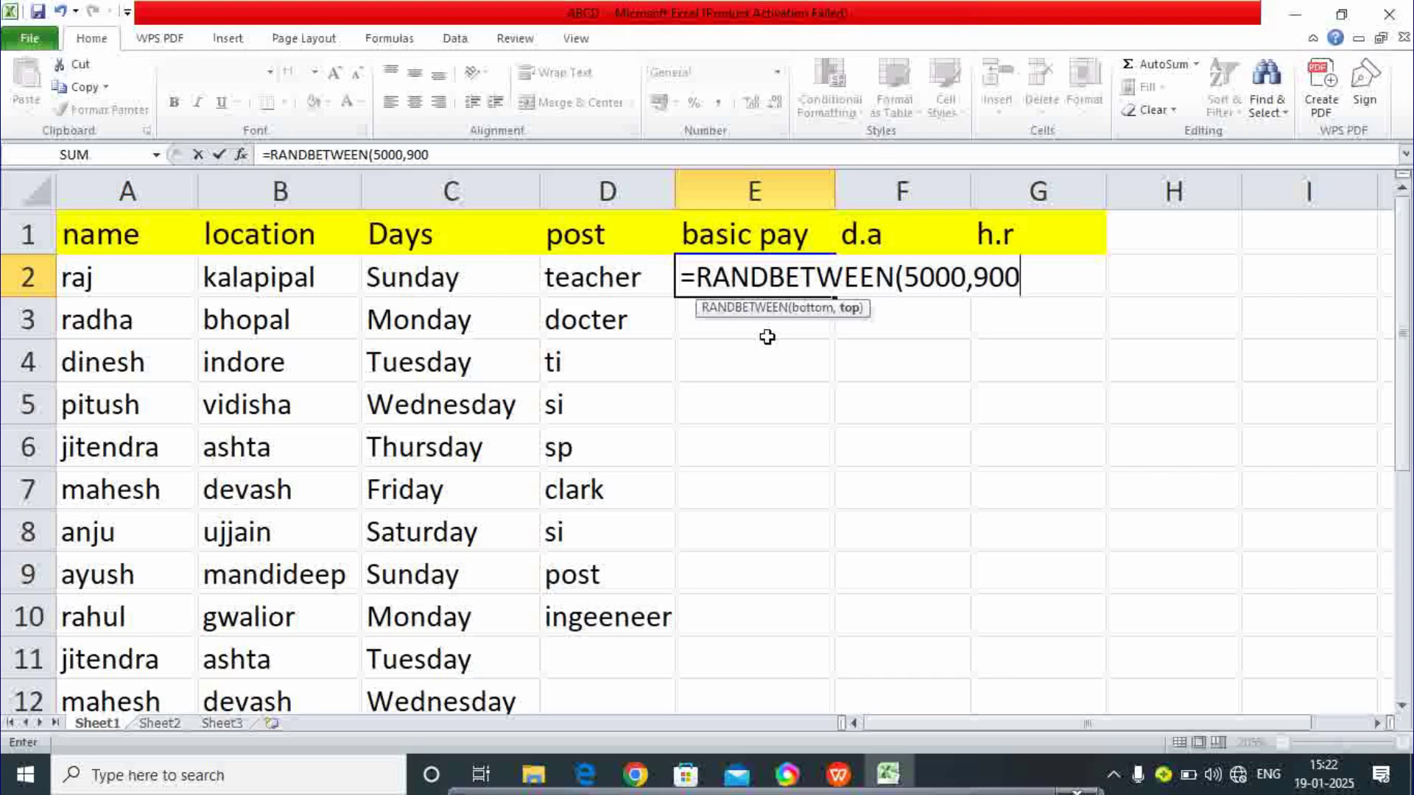
pyautogui.write('0)')
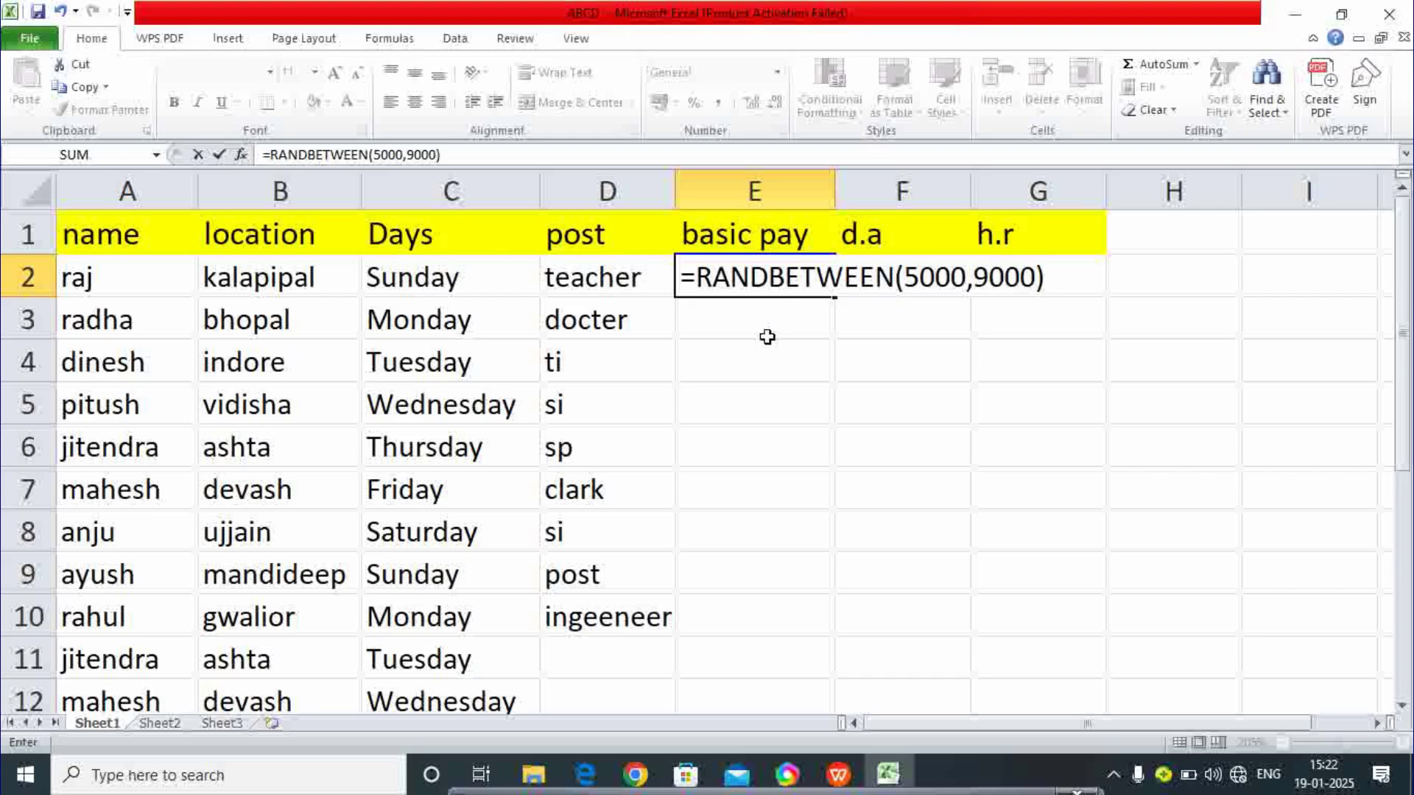
pyautogui.press('Return')
# Fill the RANDBETWEEN formula from E2 down through E13 in the basic pay column.
pyautogui.click(773, 279)
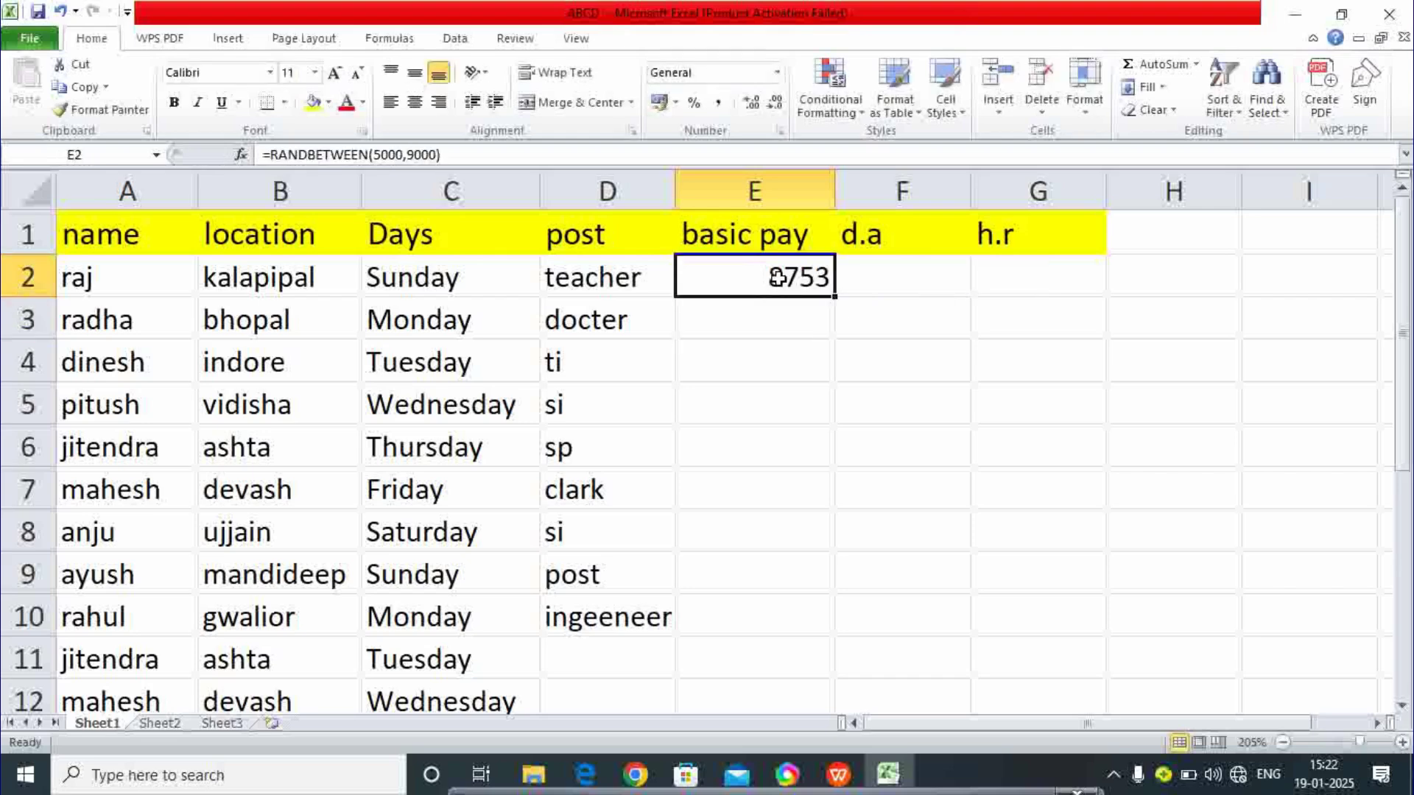
pyautogui.moveTo(834, 294); pyautogui.dragTo(790, 619)
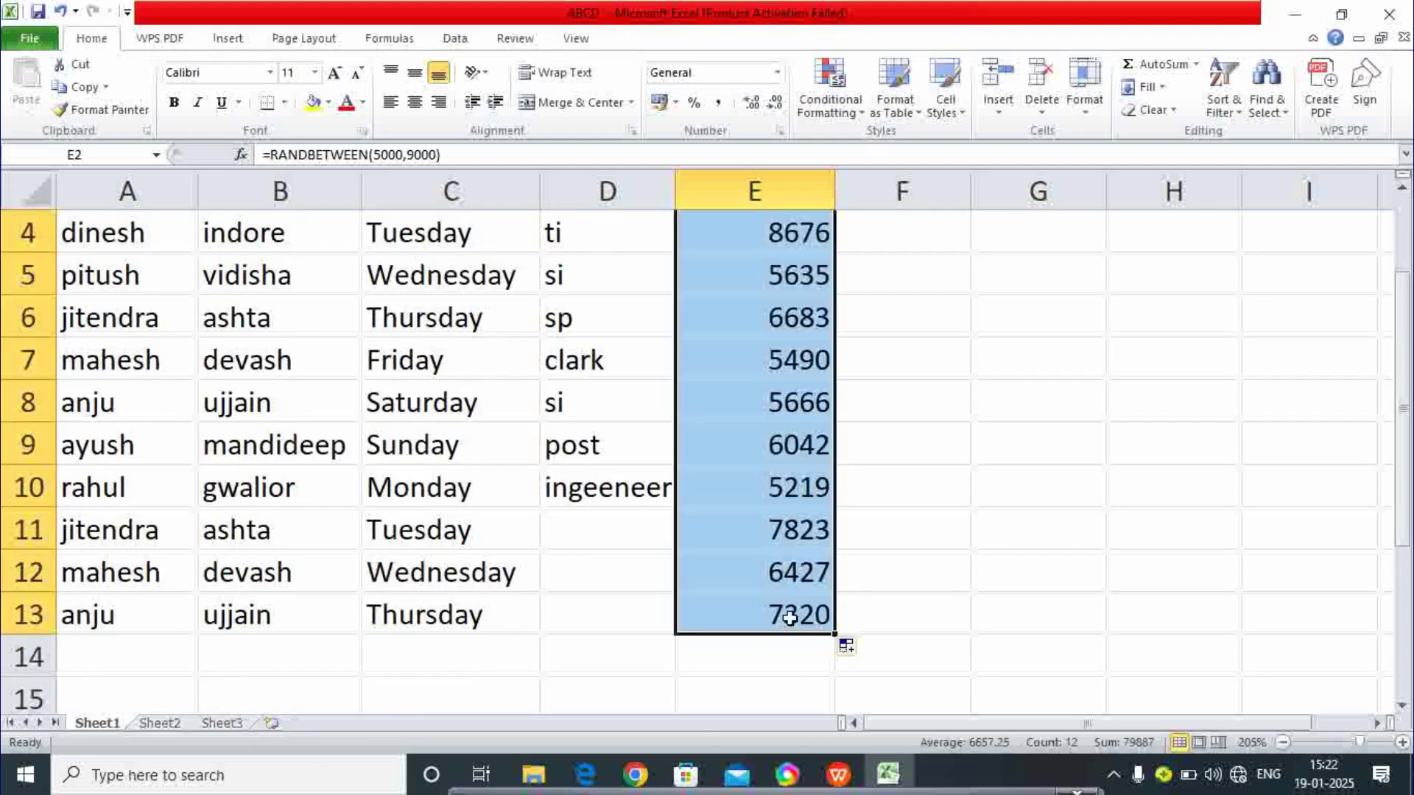
pyautogui.click(897, 513)
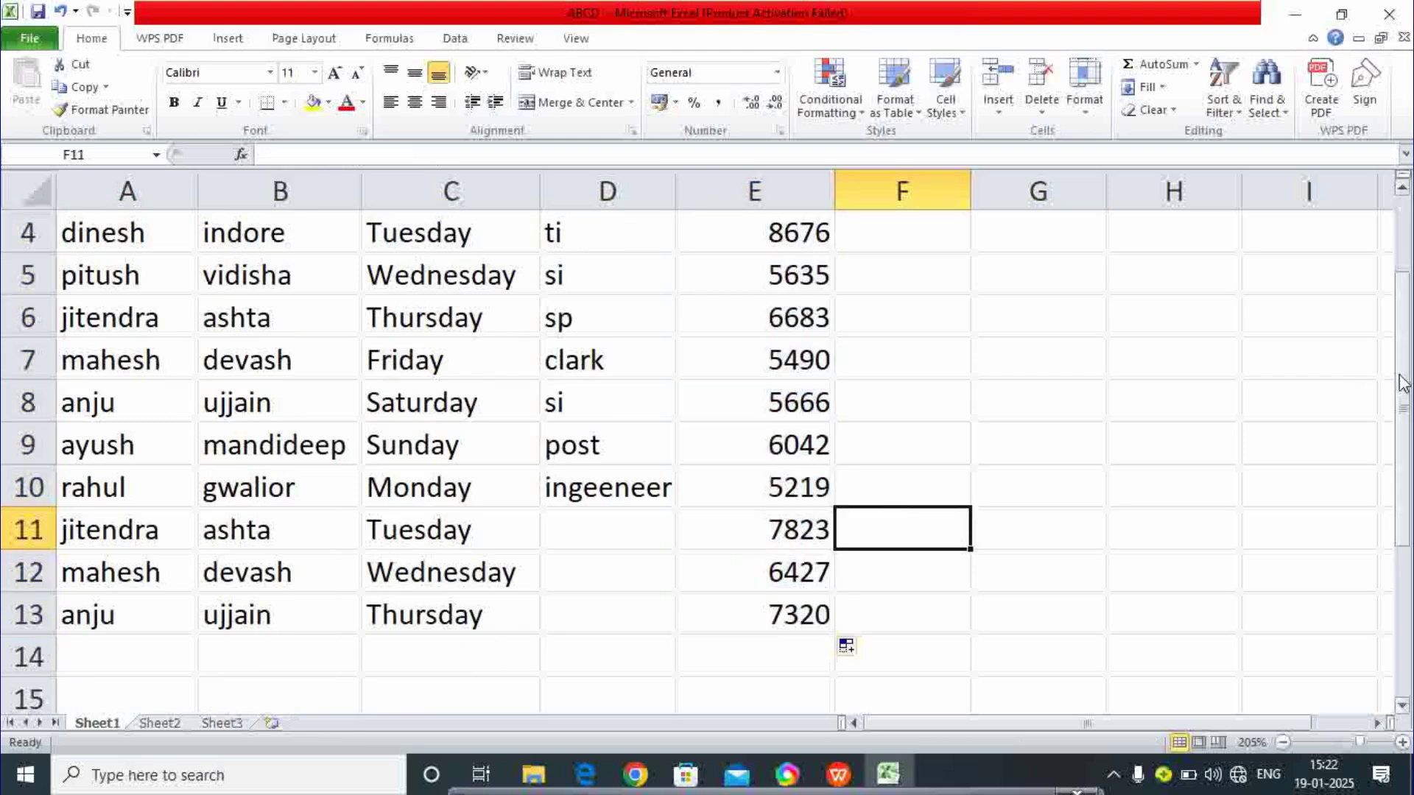
# Inspect the random values and their formulas in several cells of the basic pay column.
pyautogui.moveTo(1402, 383); pyautogui.dragTo(1403, 316)
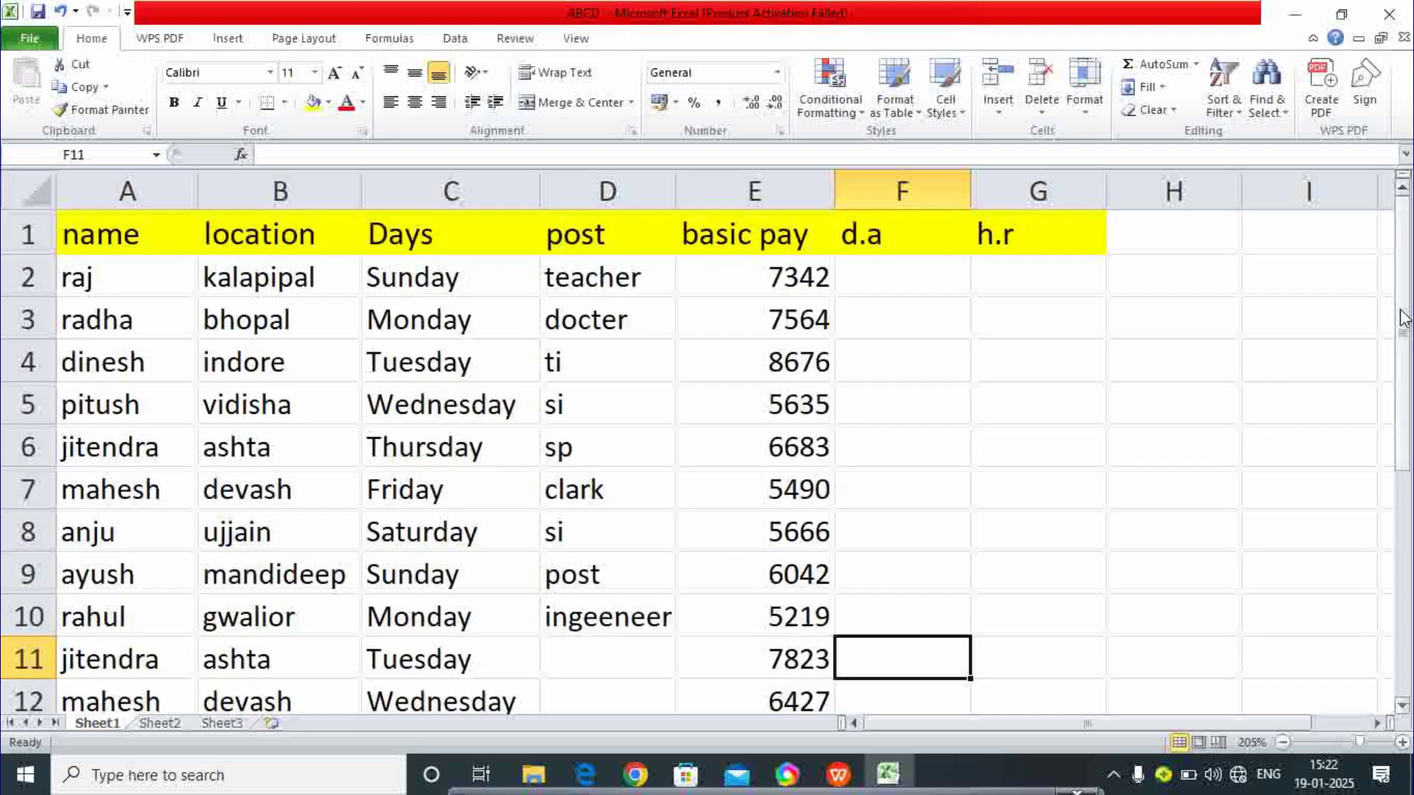
pyautogui.click(814, 320)
pyautogui.click(790, 394)
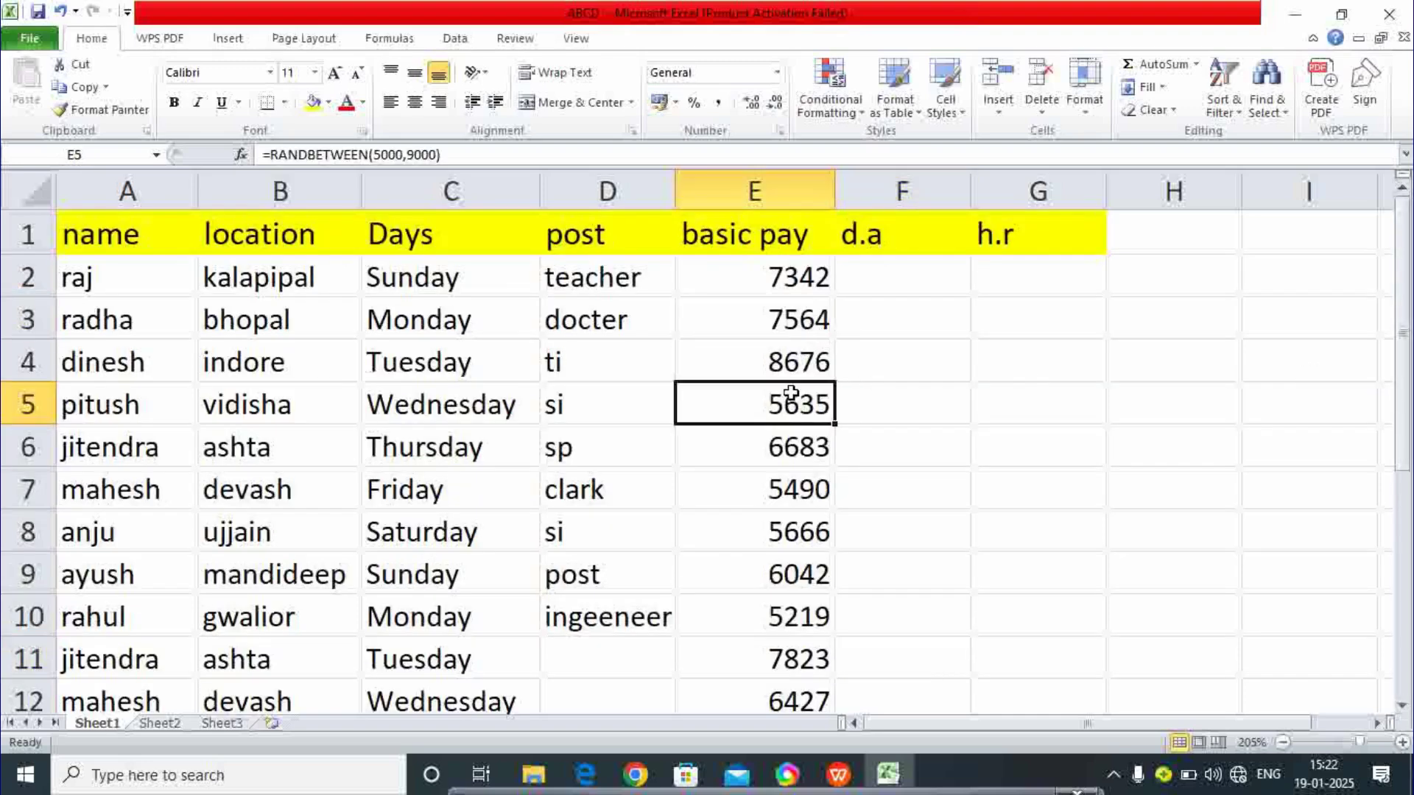
pyautogui.click(792, 486)
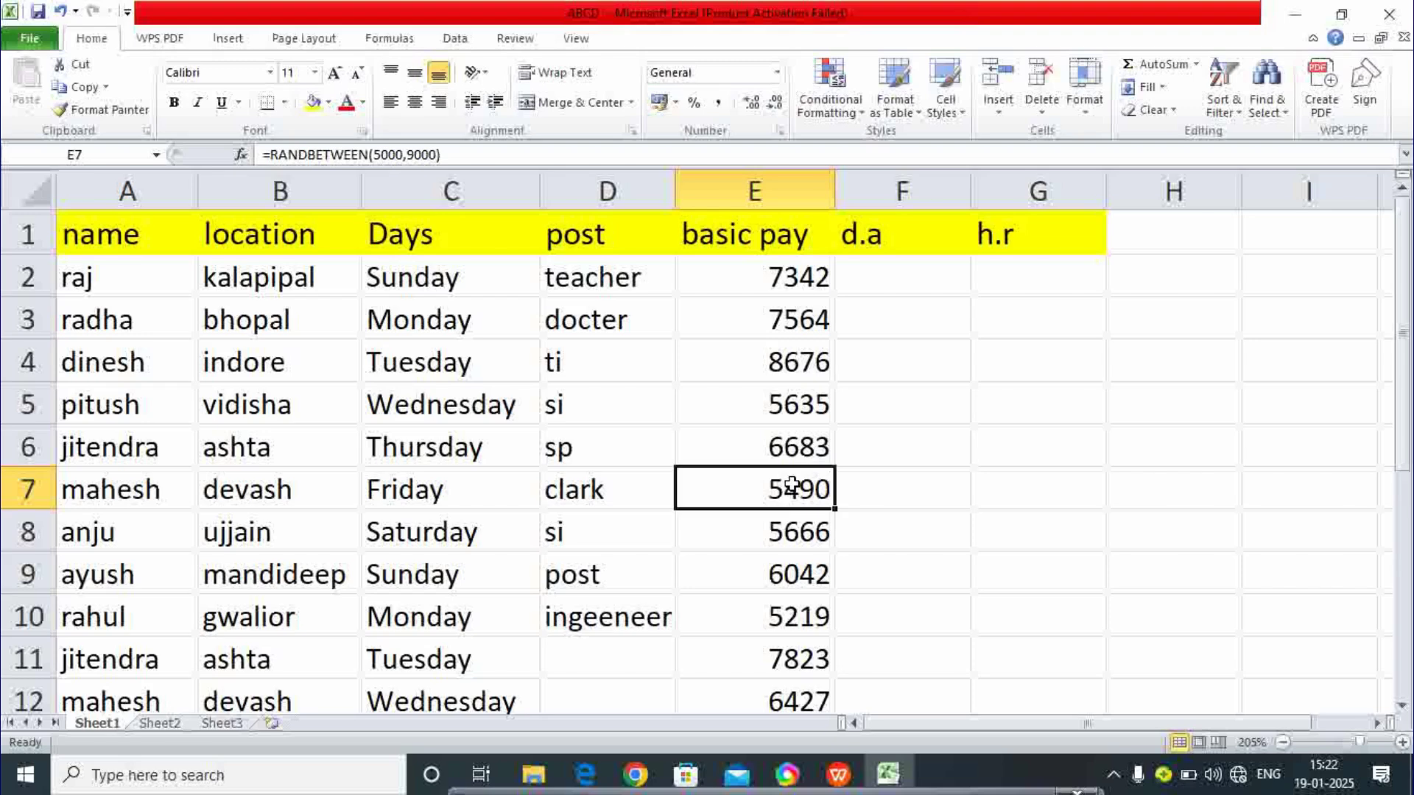
pyautogui.click(793, 526)
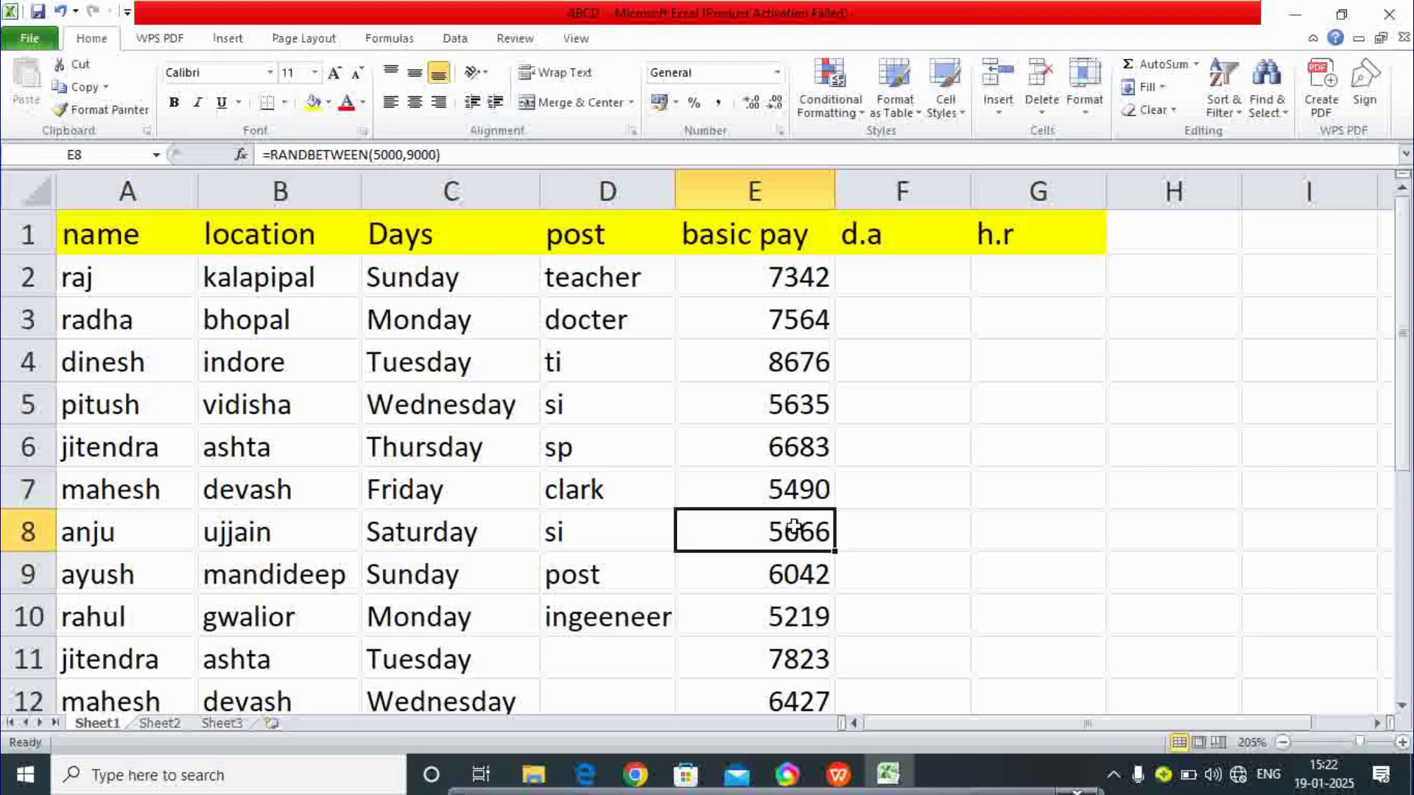
pyautogui.click(777, 318)
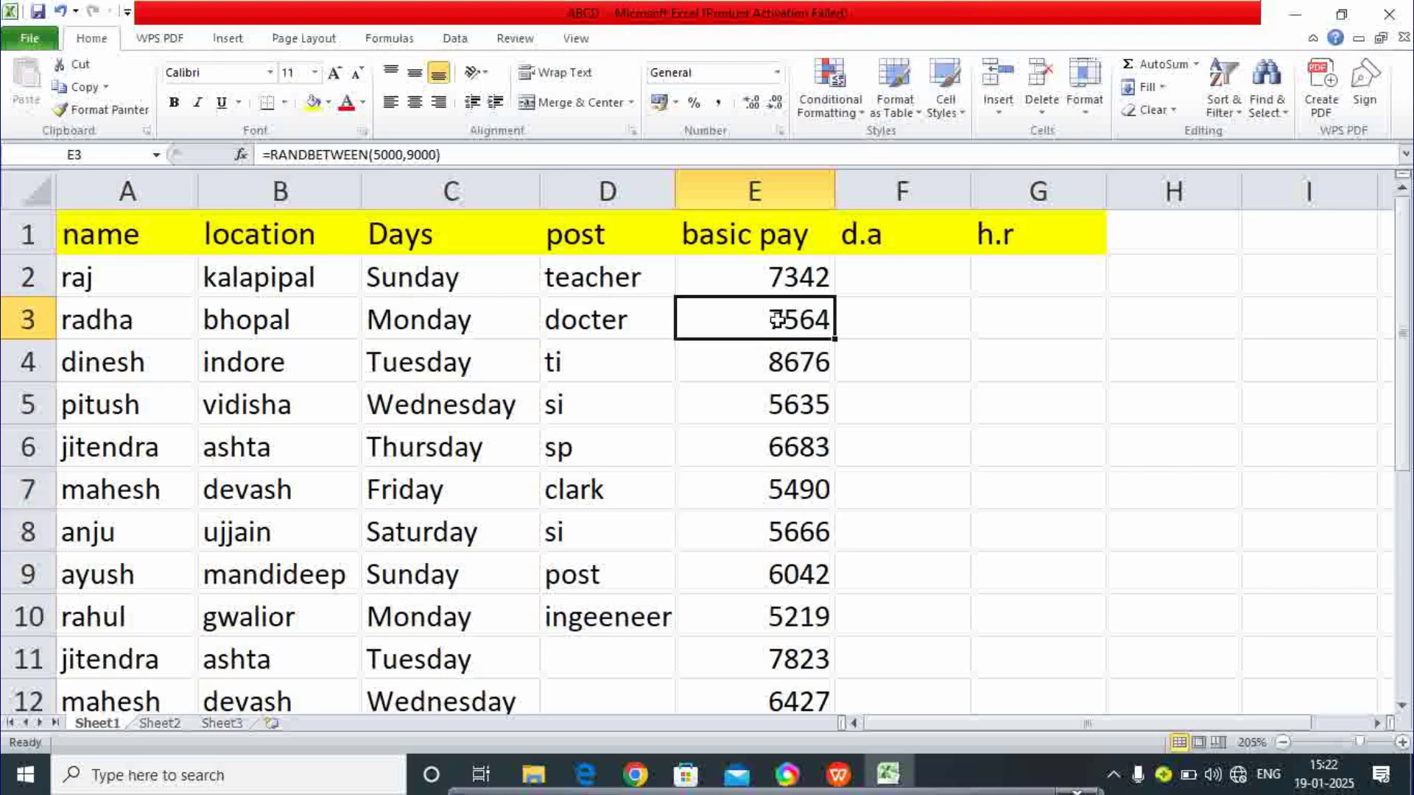
pyautogui.click(808, 281)
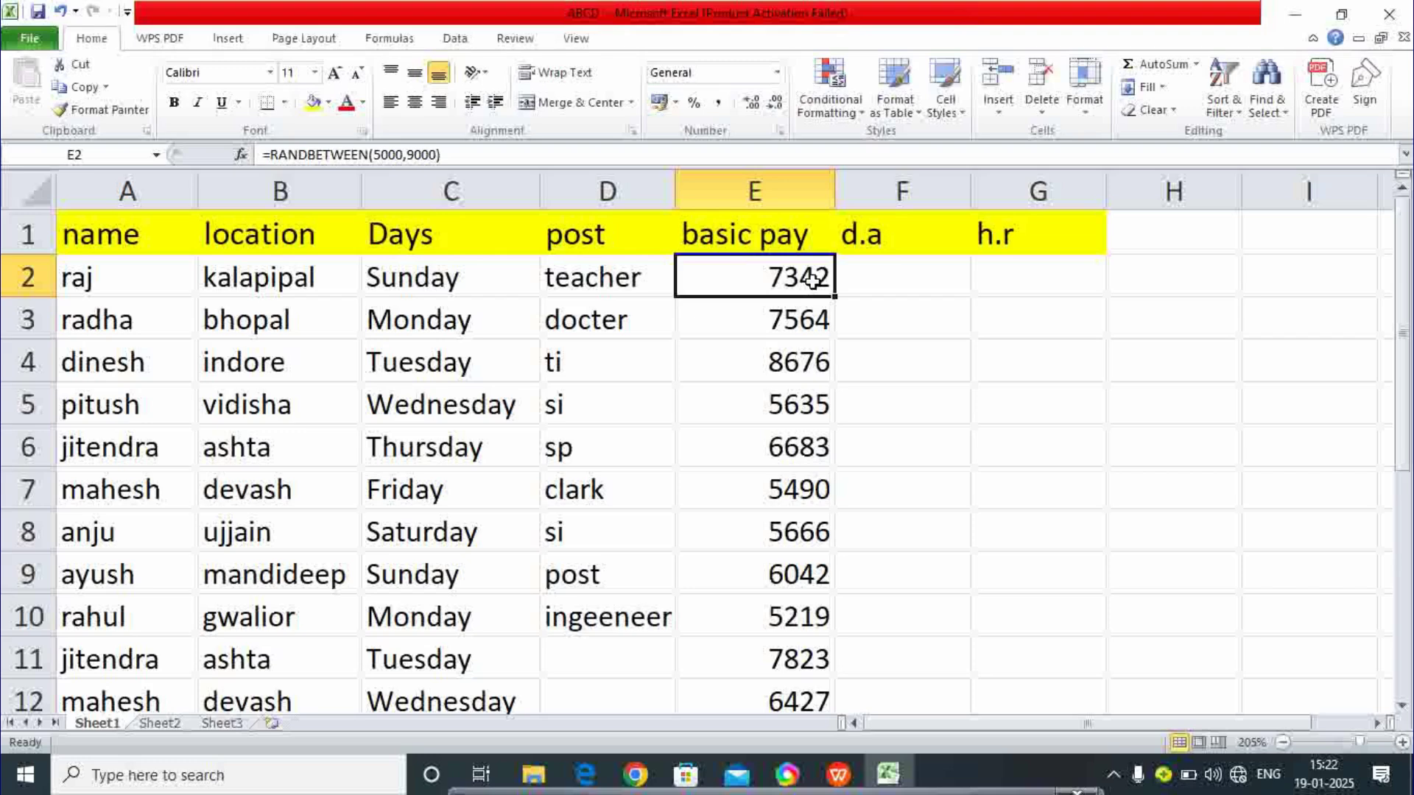
pyautogui.click(1078, 355)
# Enter the test value 78 in F3 under d.a to make the random basic pay values recalculate.
pyautogui.click(916, 302)
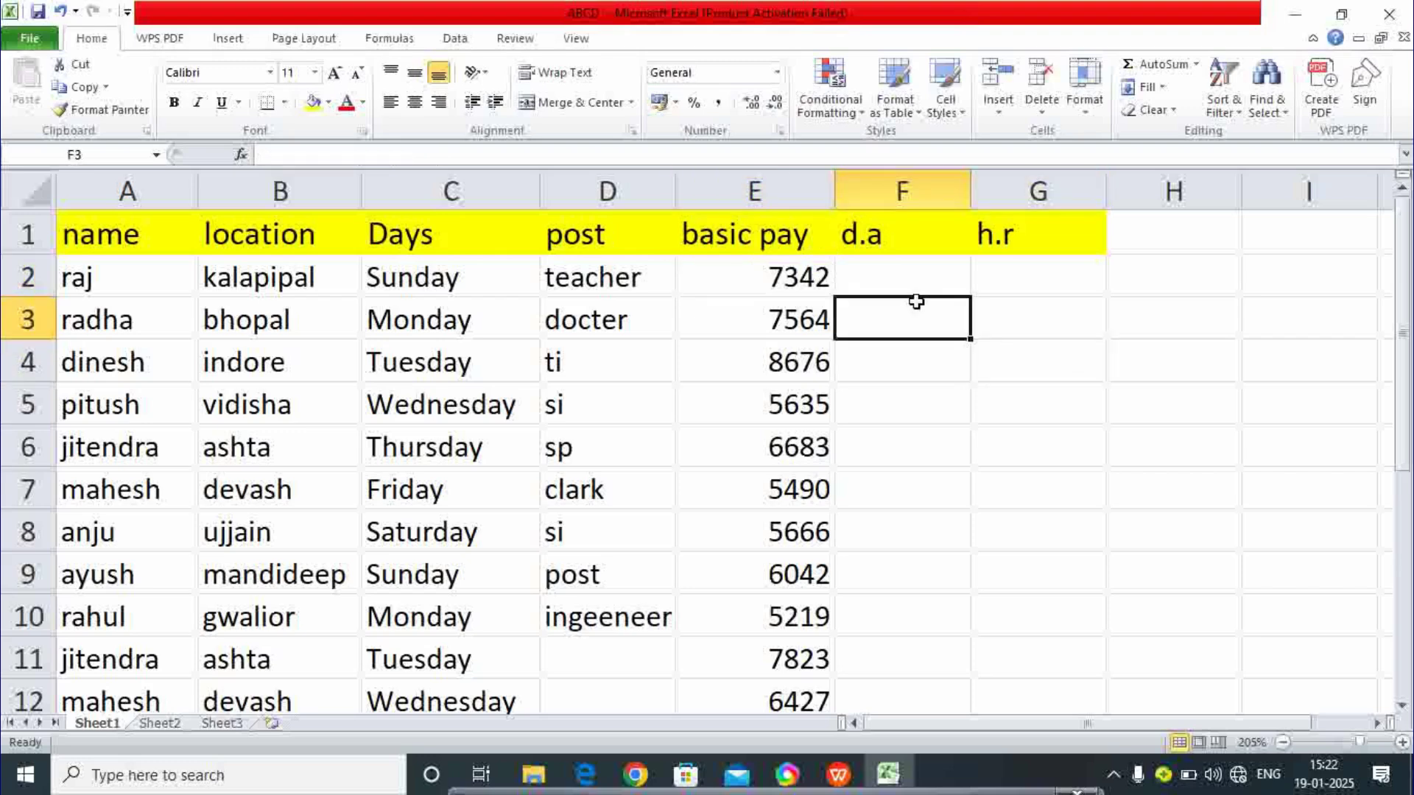
pyautogui.write('78')
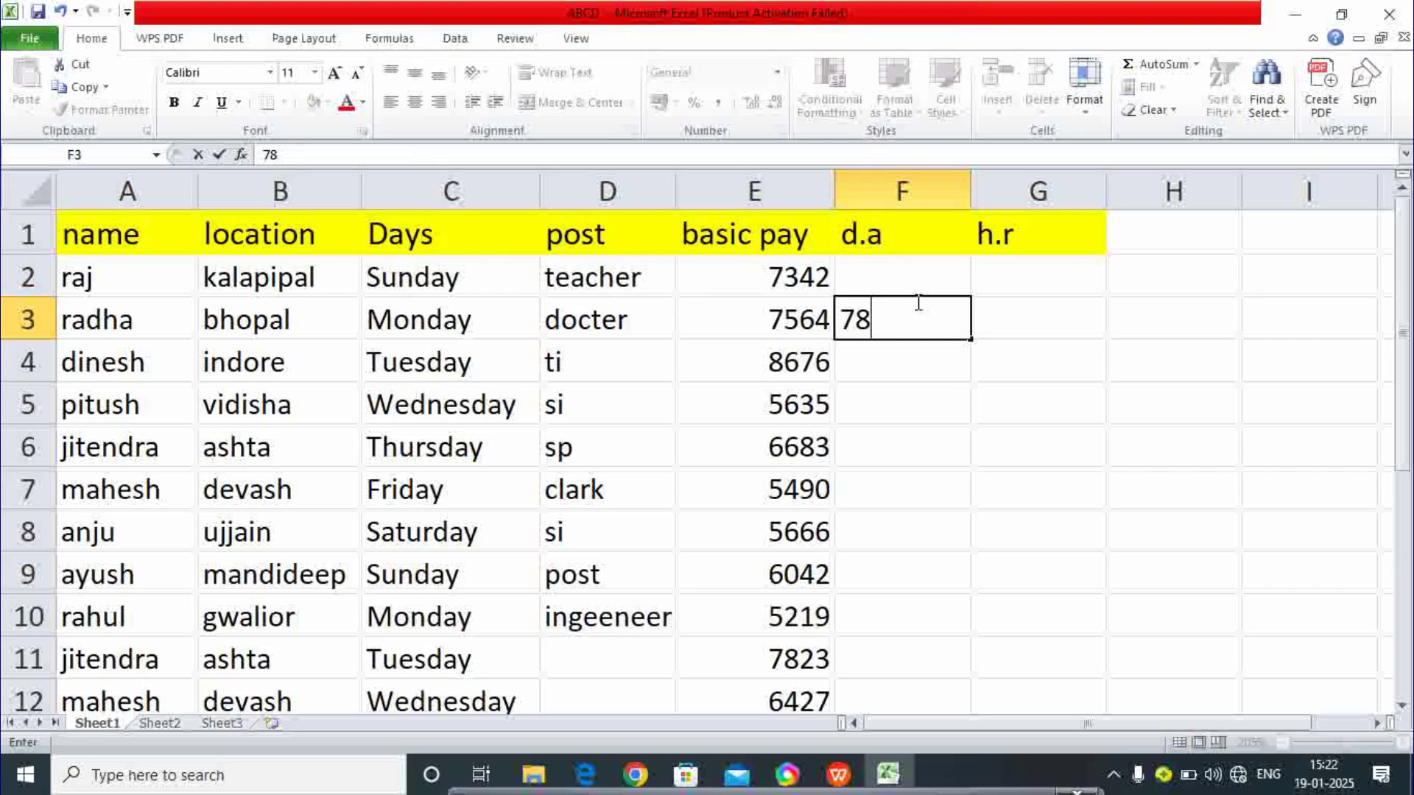
pyautogui.press('Return')
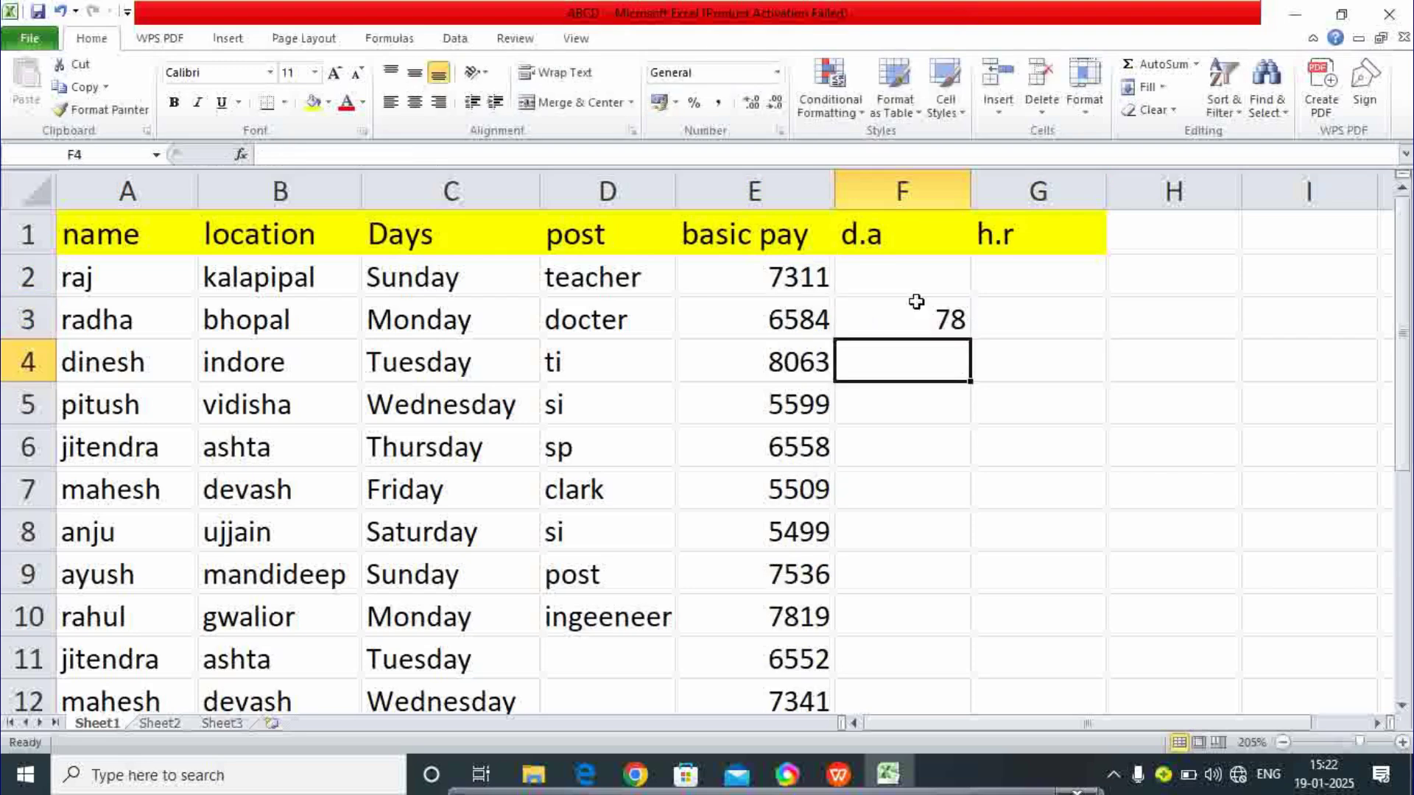
# Enter the test text "hj" in F4 under d.a to recalculate the random values again.
pyautogui.click(926, 318)
pyautogui.press('Return')
pyautogui.write('hj')
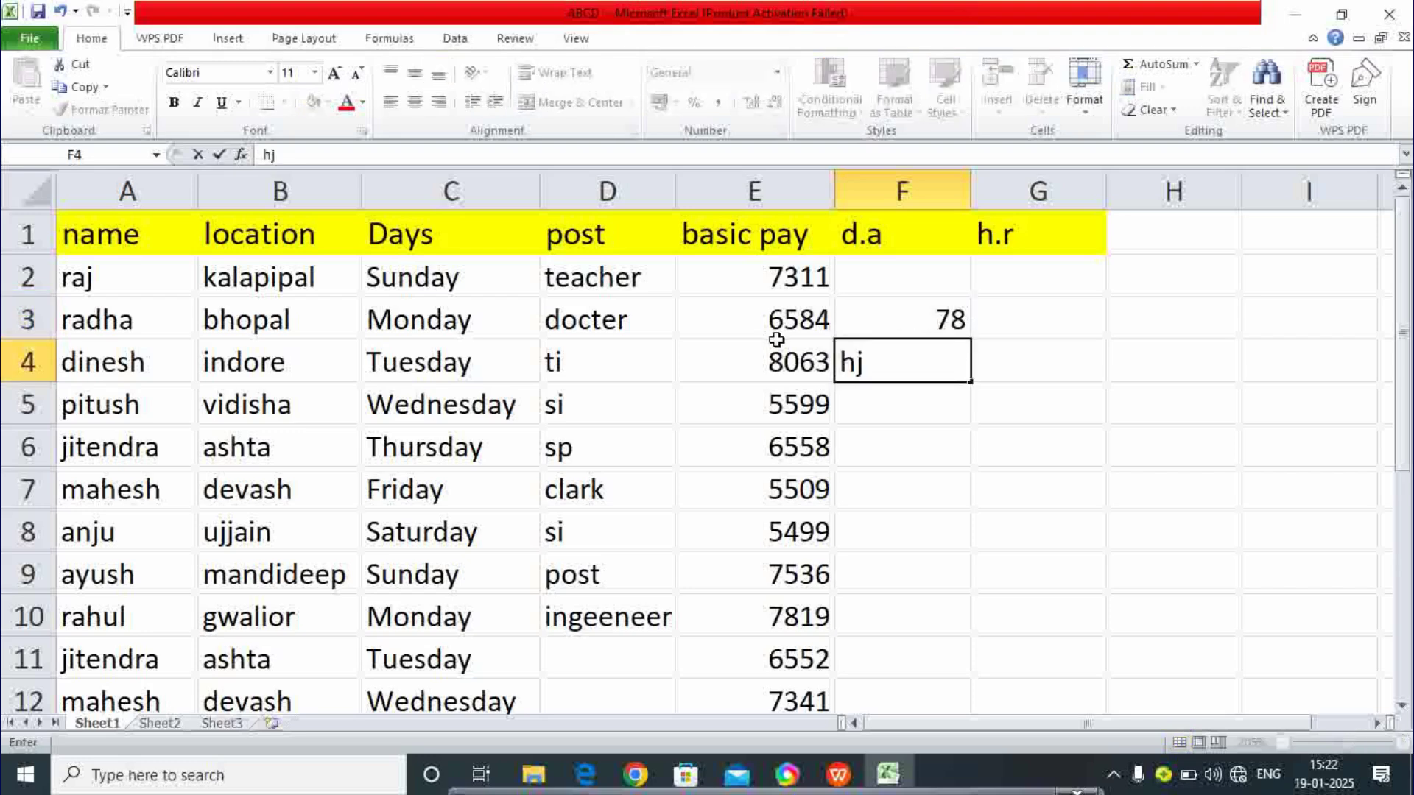
pyautogui.click(775, 342)
# Replace the text in F4 with "jj".
pyautogui.click(883, 362)
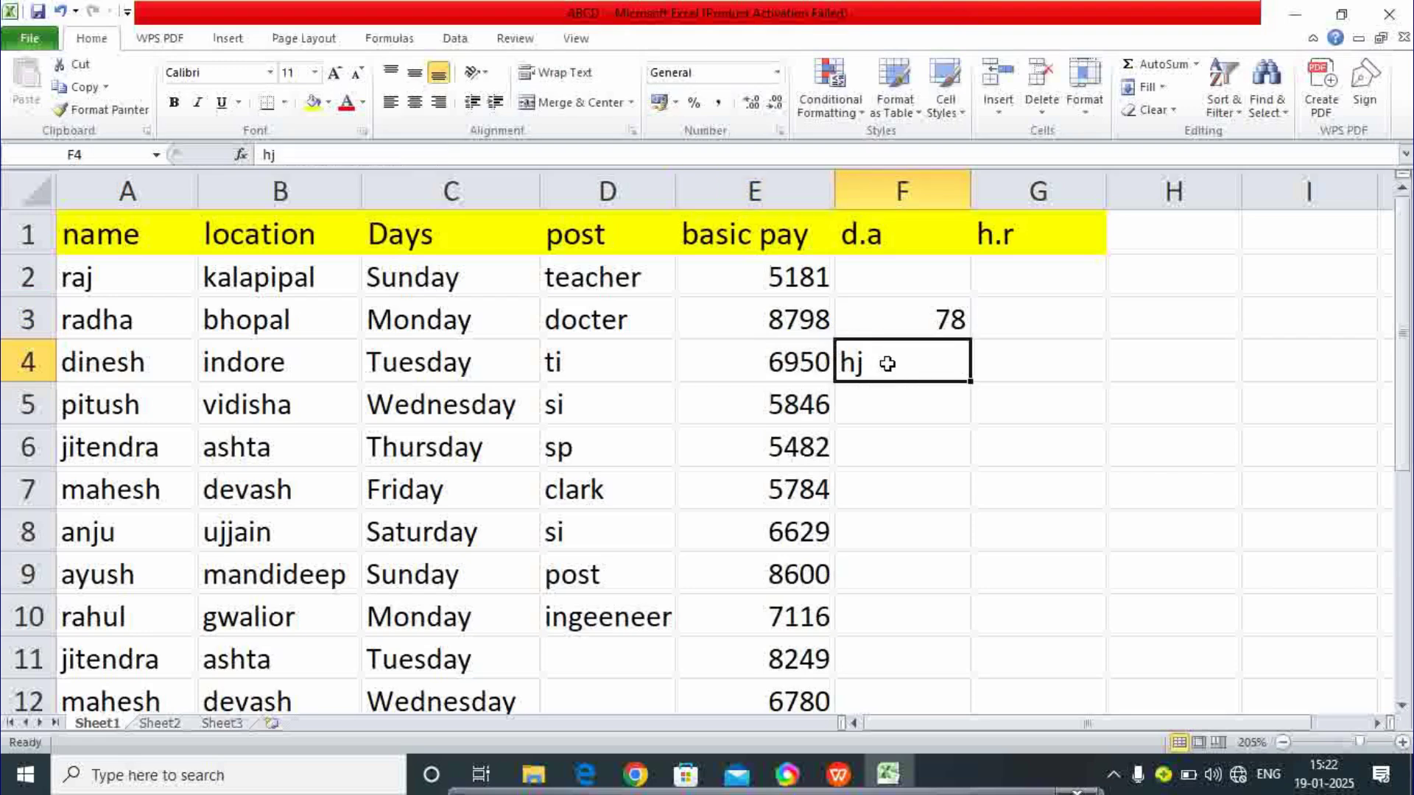
pyautogui.press('BackSpace')
pyautogui.write('jj')
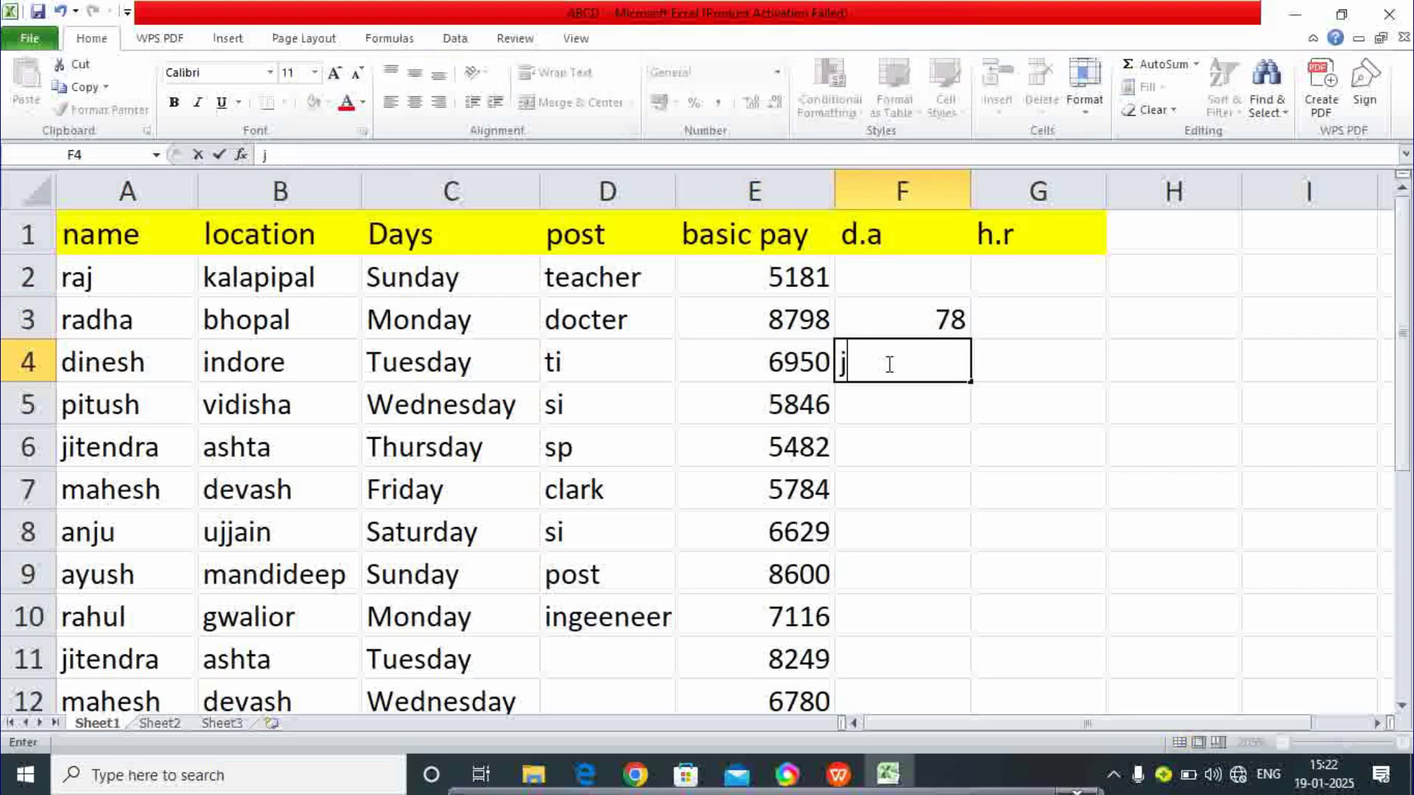
pyautogui.press('Return')
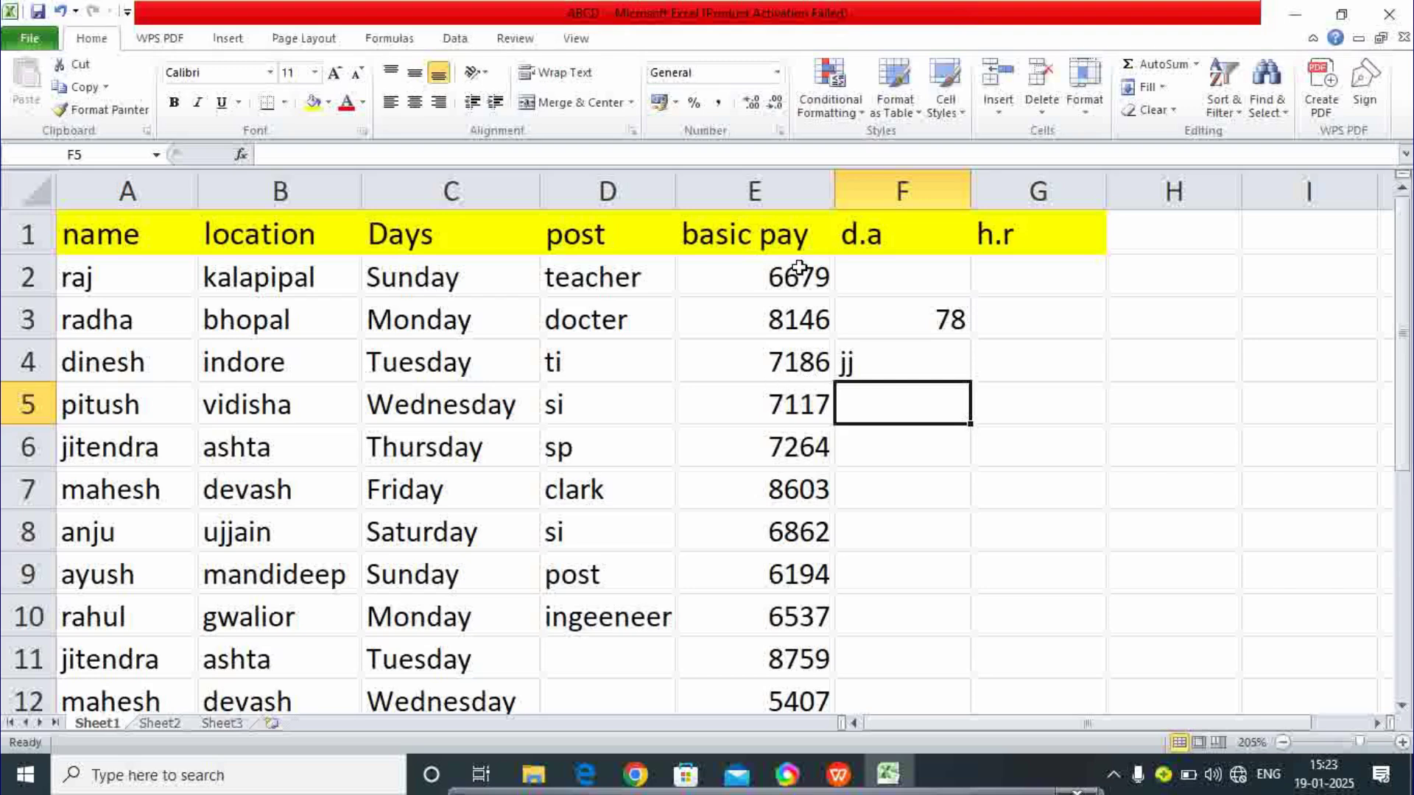
# Copy the basic pay range E2:E13 and paste it over itself as values only, replacing the RANDBETWEEN formulas.
pyautogui.moveTo(799, 267); pyautogui.dragTo(787, 619)
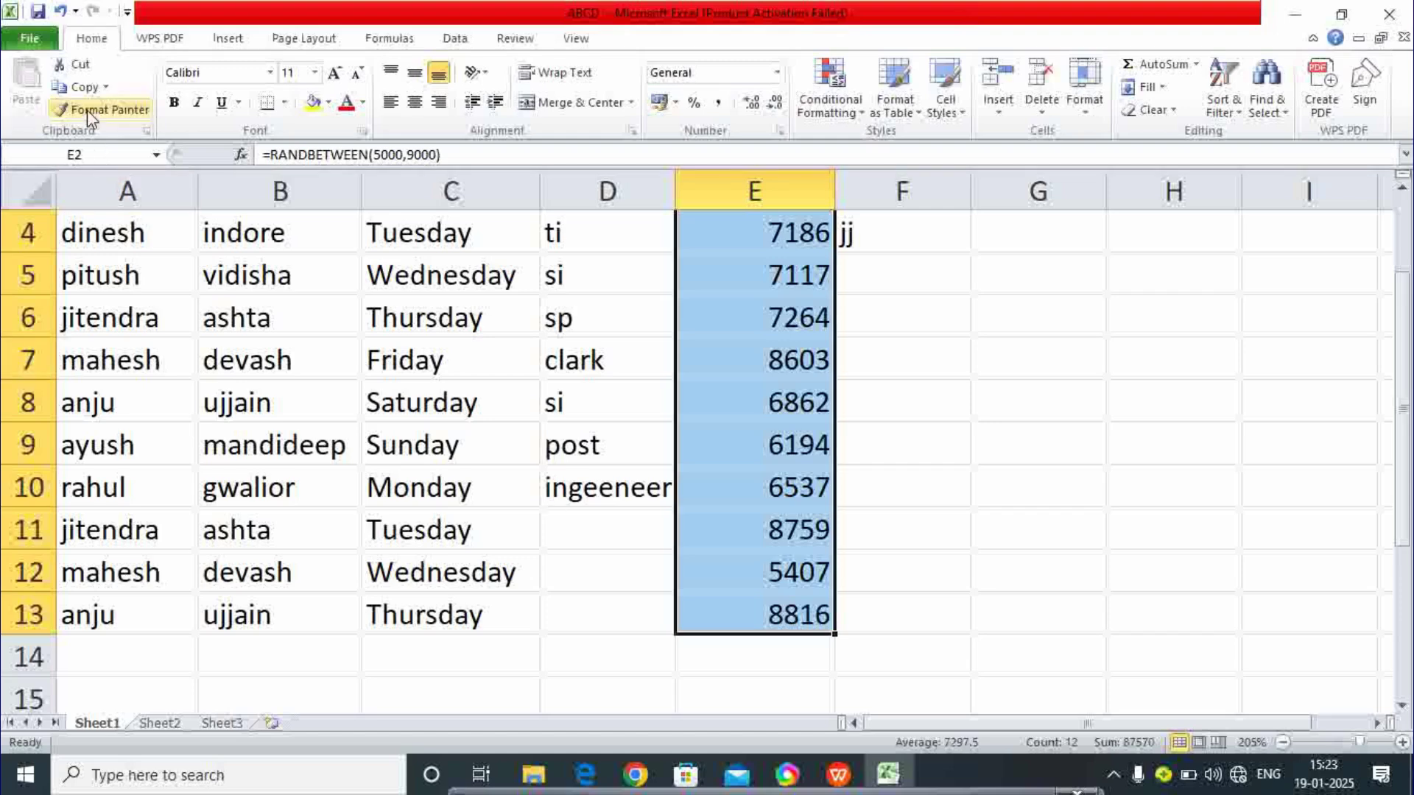
pyautogui.click(78, 91)
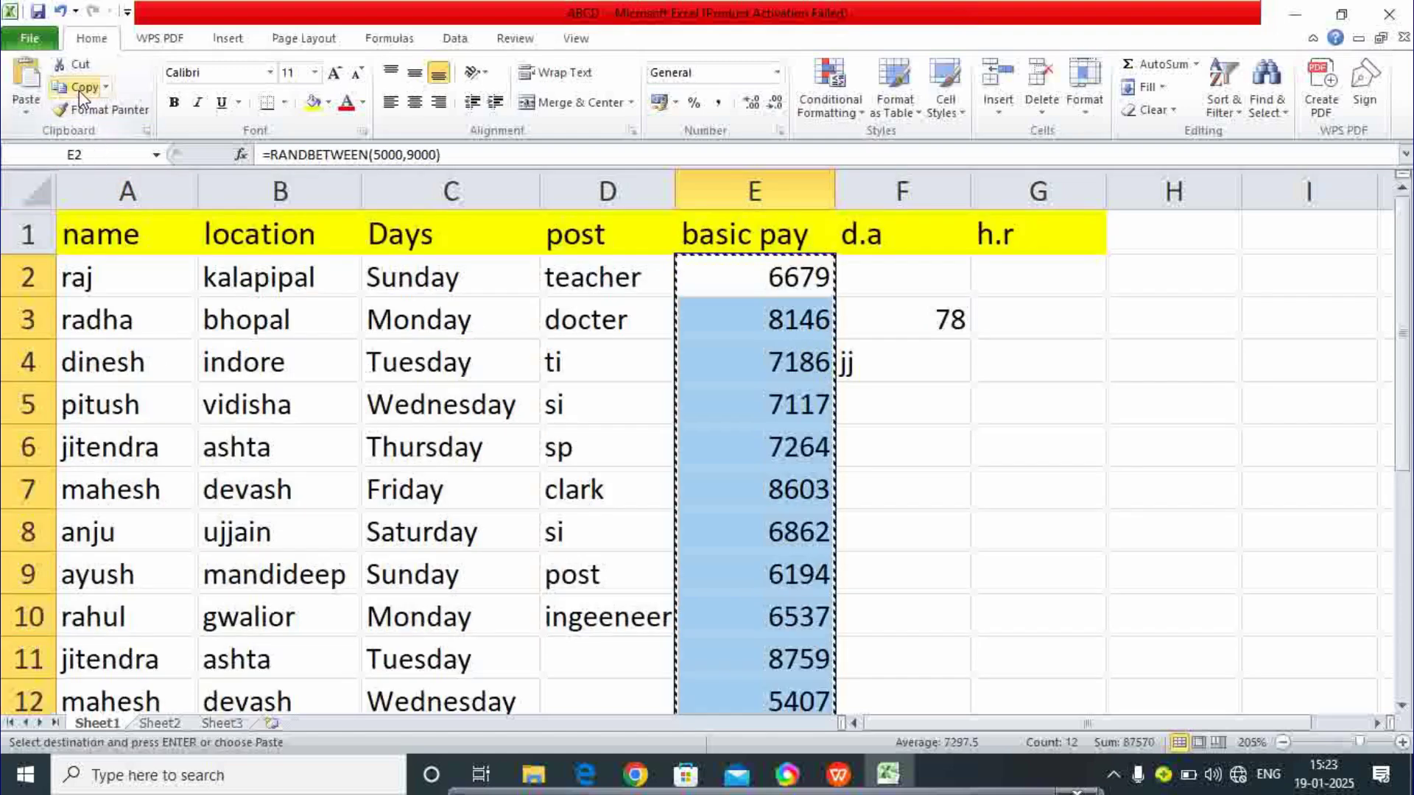
pyautogui.click(25, 120)
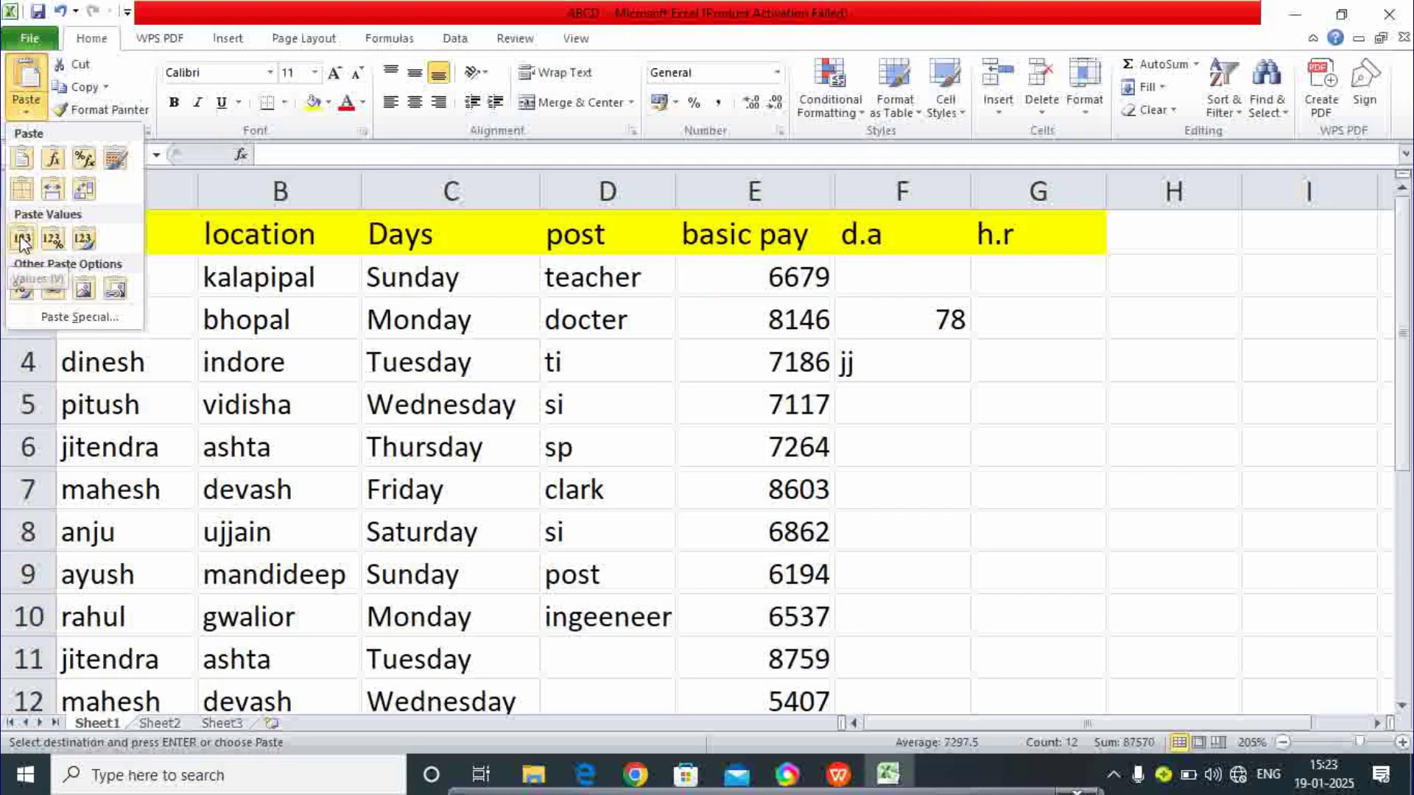
pyautogui.press('super+plus')
pyautogui.press('super+plus')
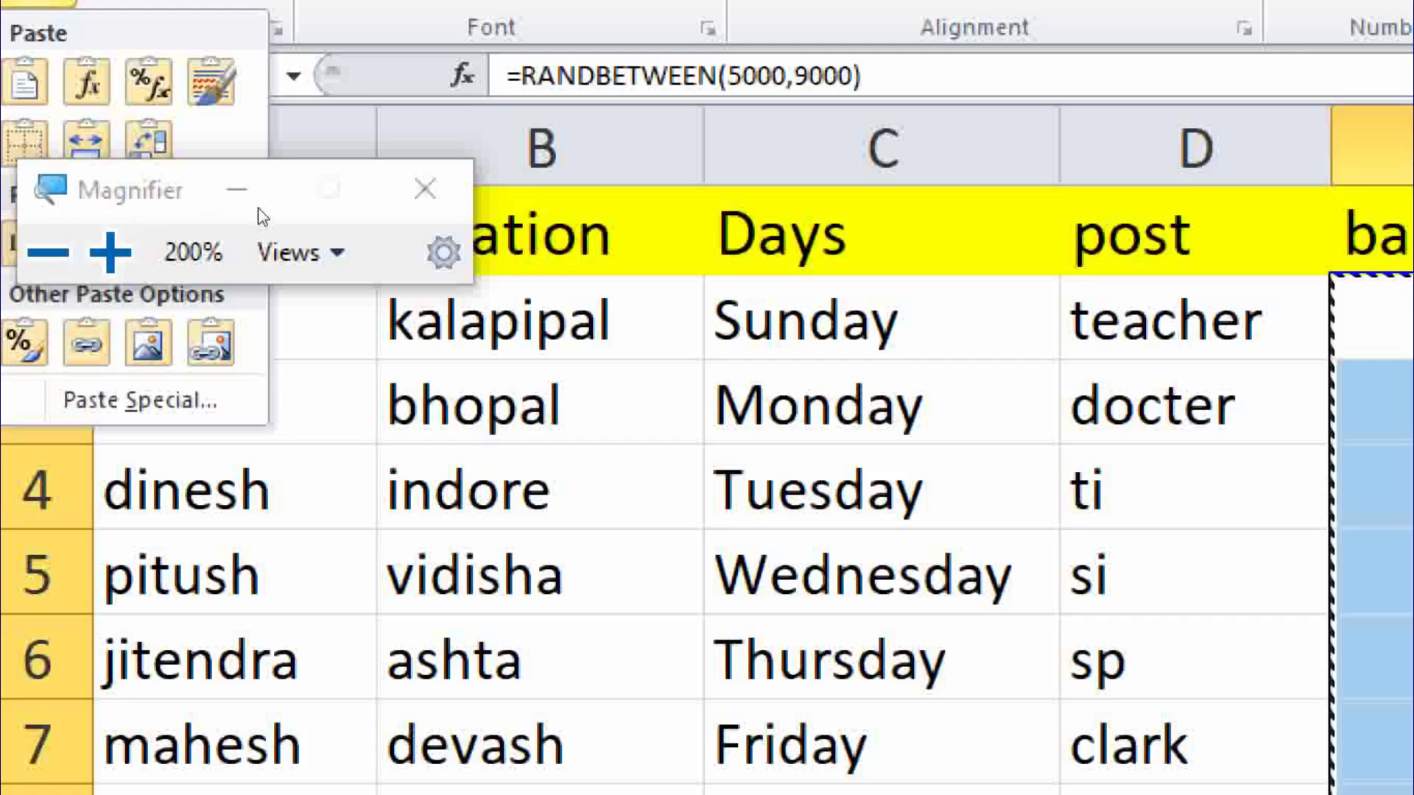
pyautogui.press('super+Escape')
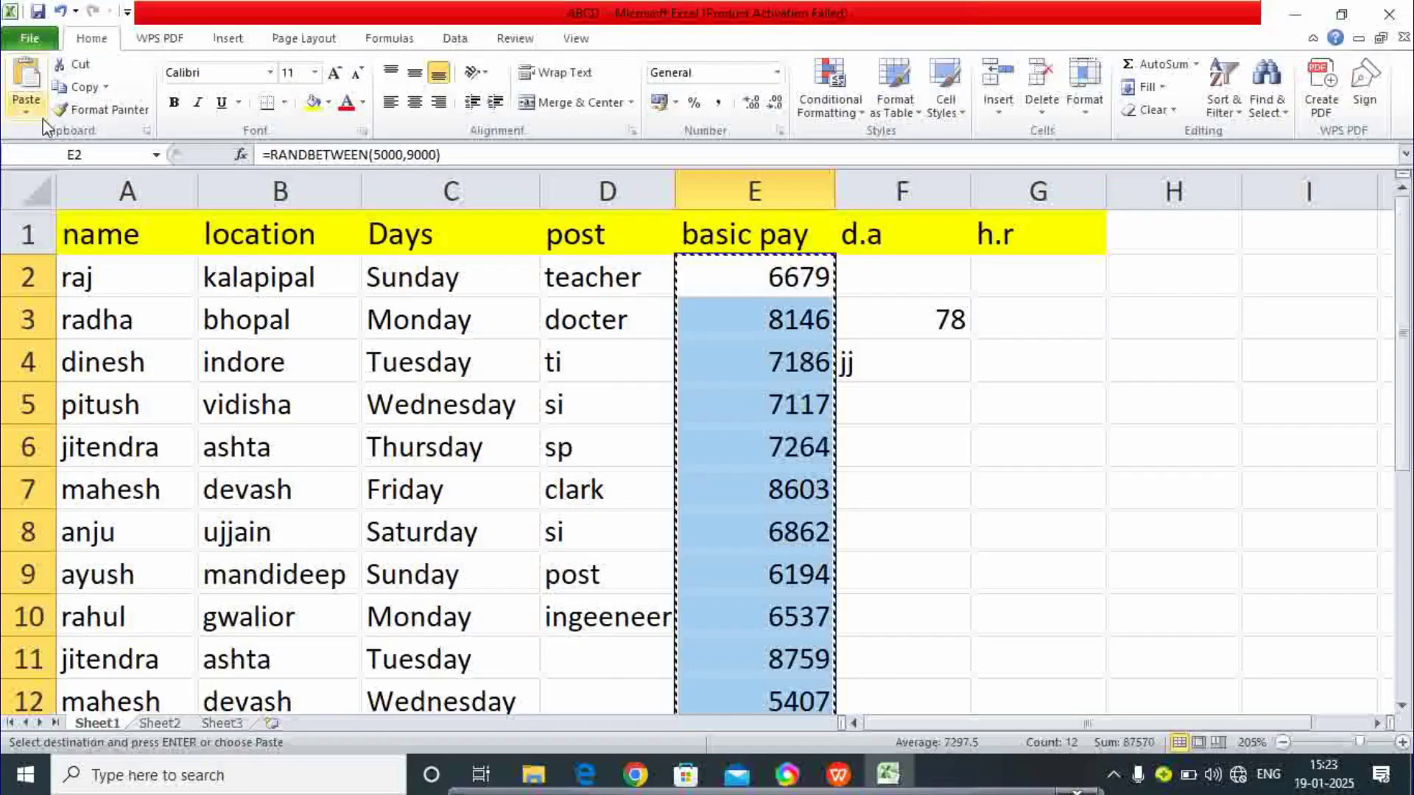
pyautogui.click(26, 109)
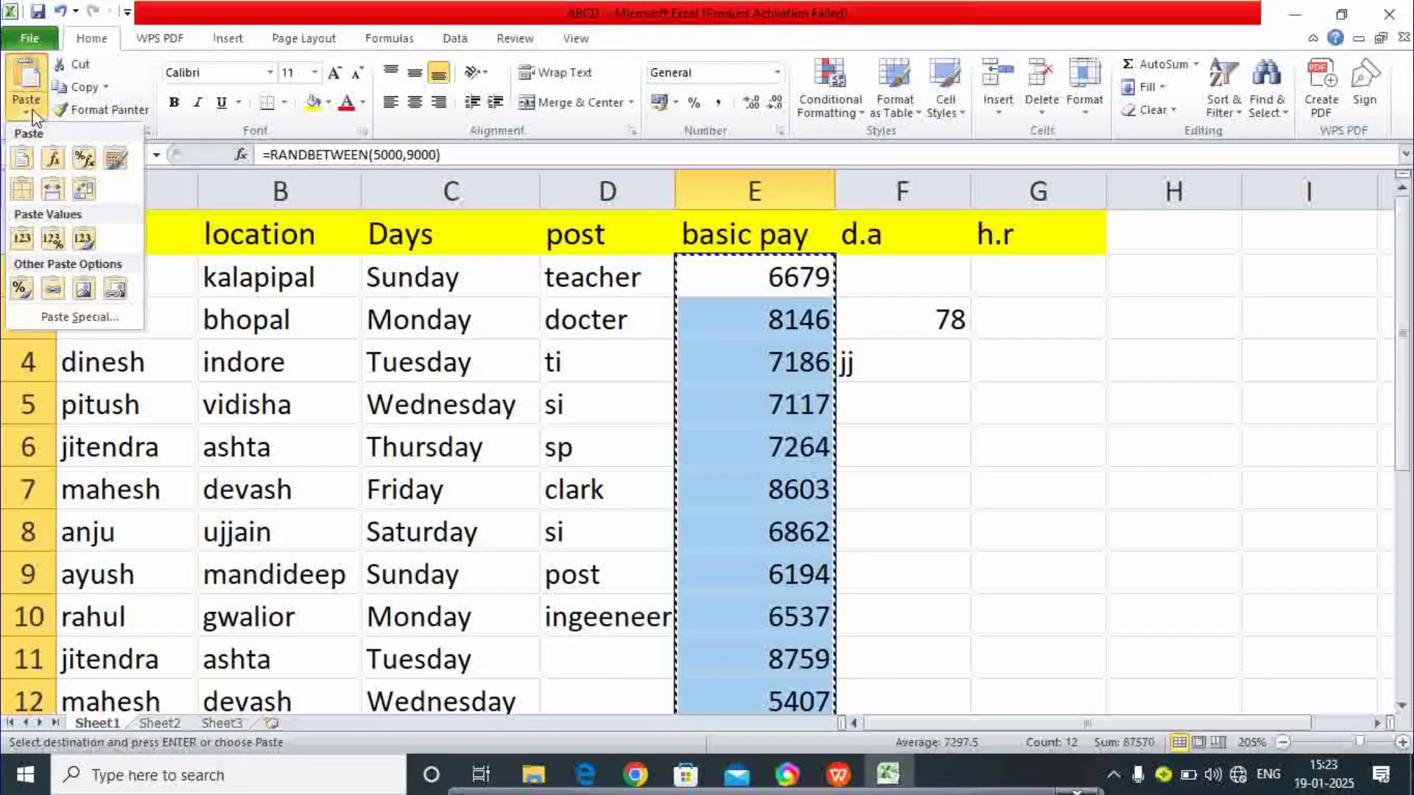
pyautogui.click(25, 237)
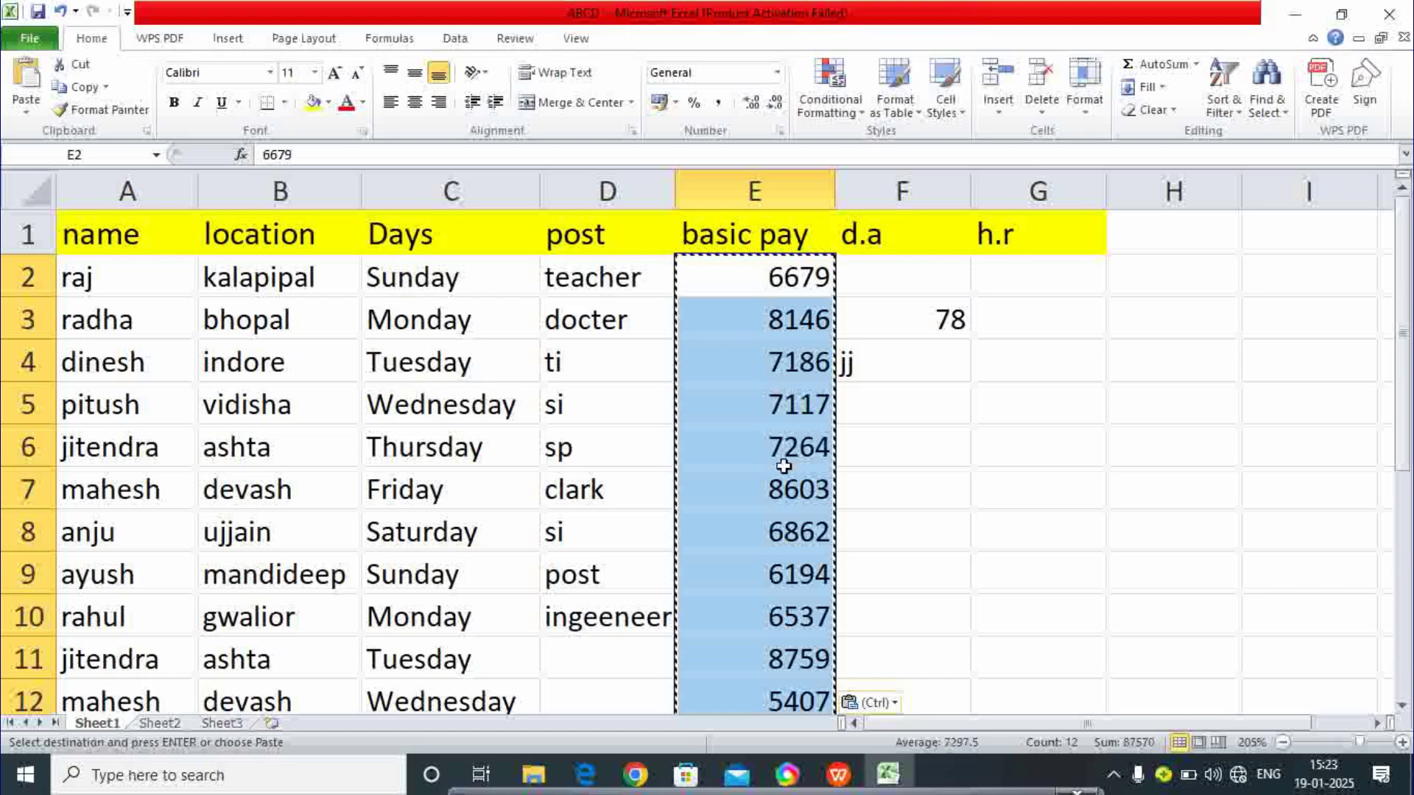
# Enter the test texts "uhur", "bsdf" and "jh498" in F6:F8 to check that the basic pay values stay fixed.
pyautogui.click(867, 445)
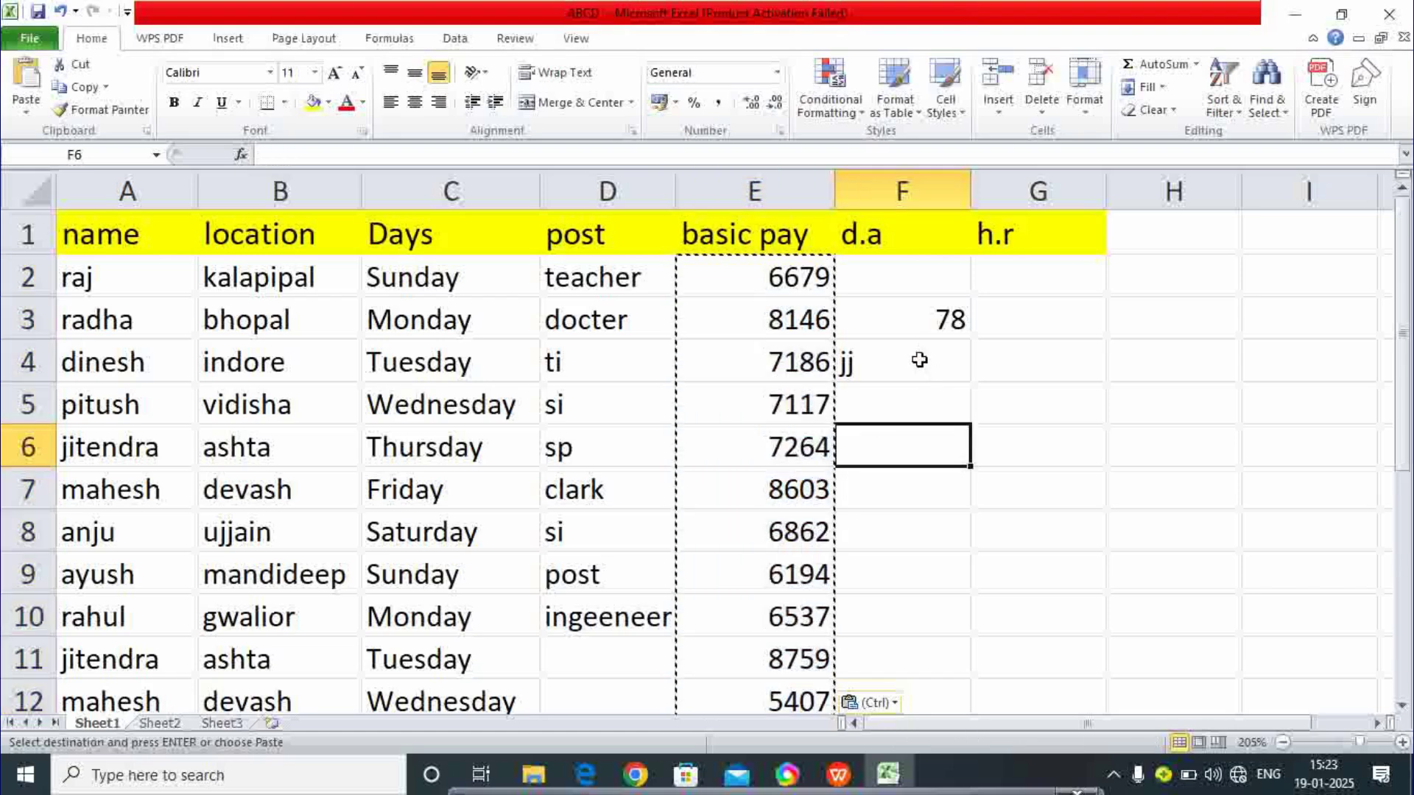
pyautogui.write('uhur')
pyautogui.press('Return')
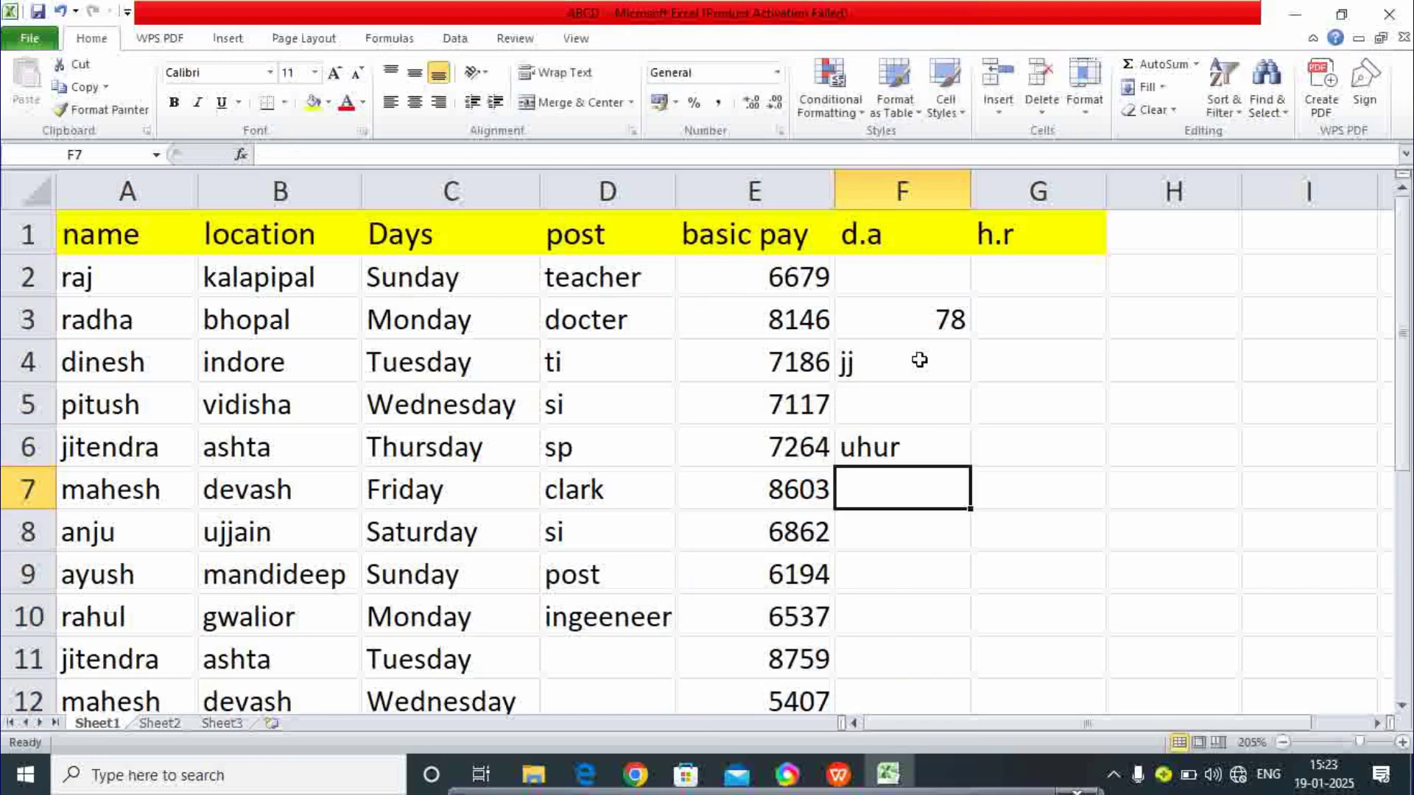
pyautogui.write('bsdf')
pyautogui.press('Return')
pyautogui.write('jh49')
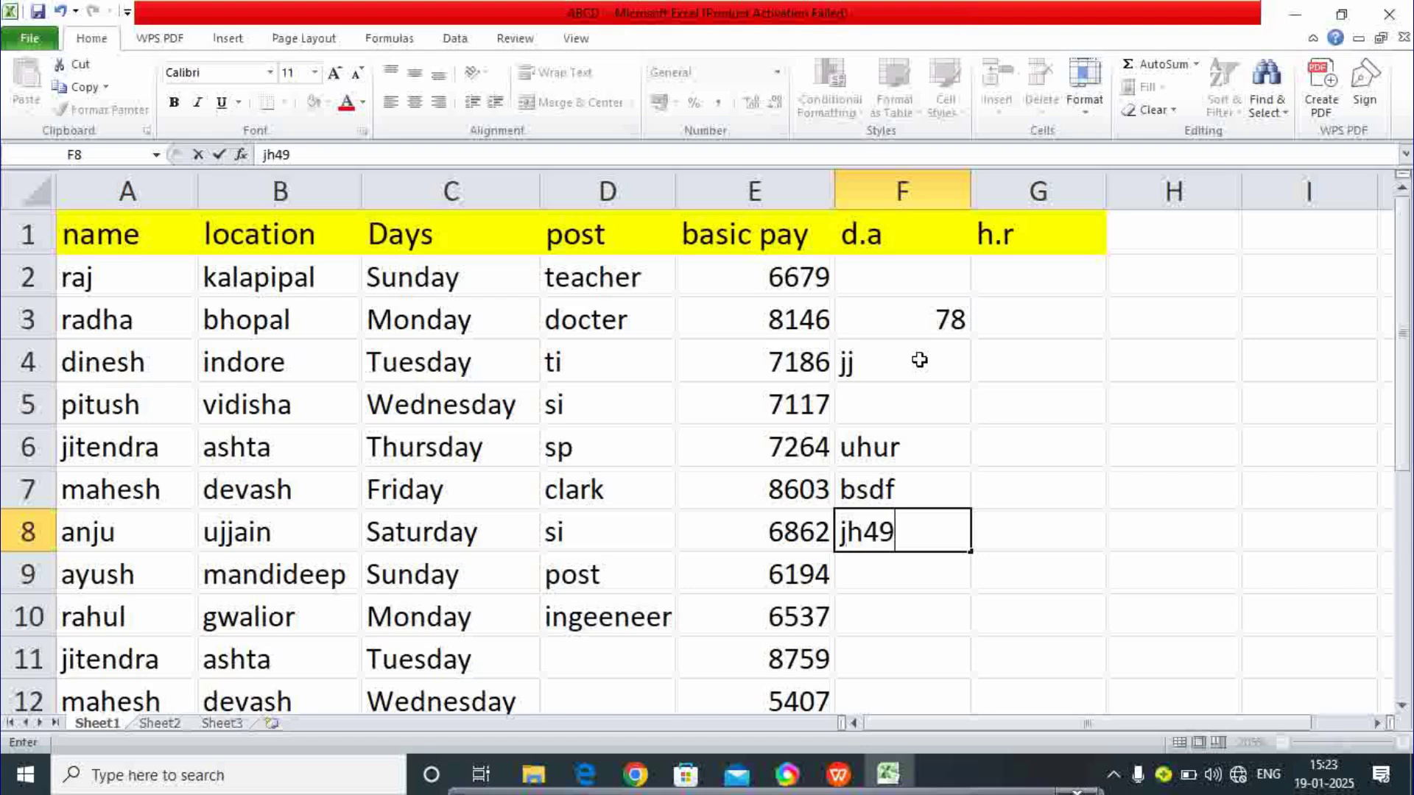
pyautogui.write('8')
pyautogui.press('Return')
# Clear all the test entries from F3:F8 in the d.a column.
pyautogui.click(931, 309)
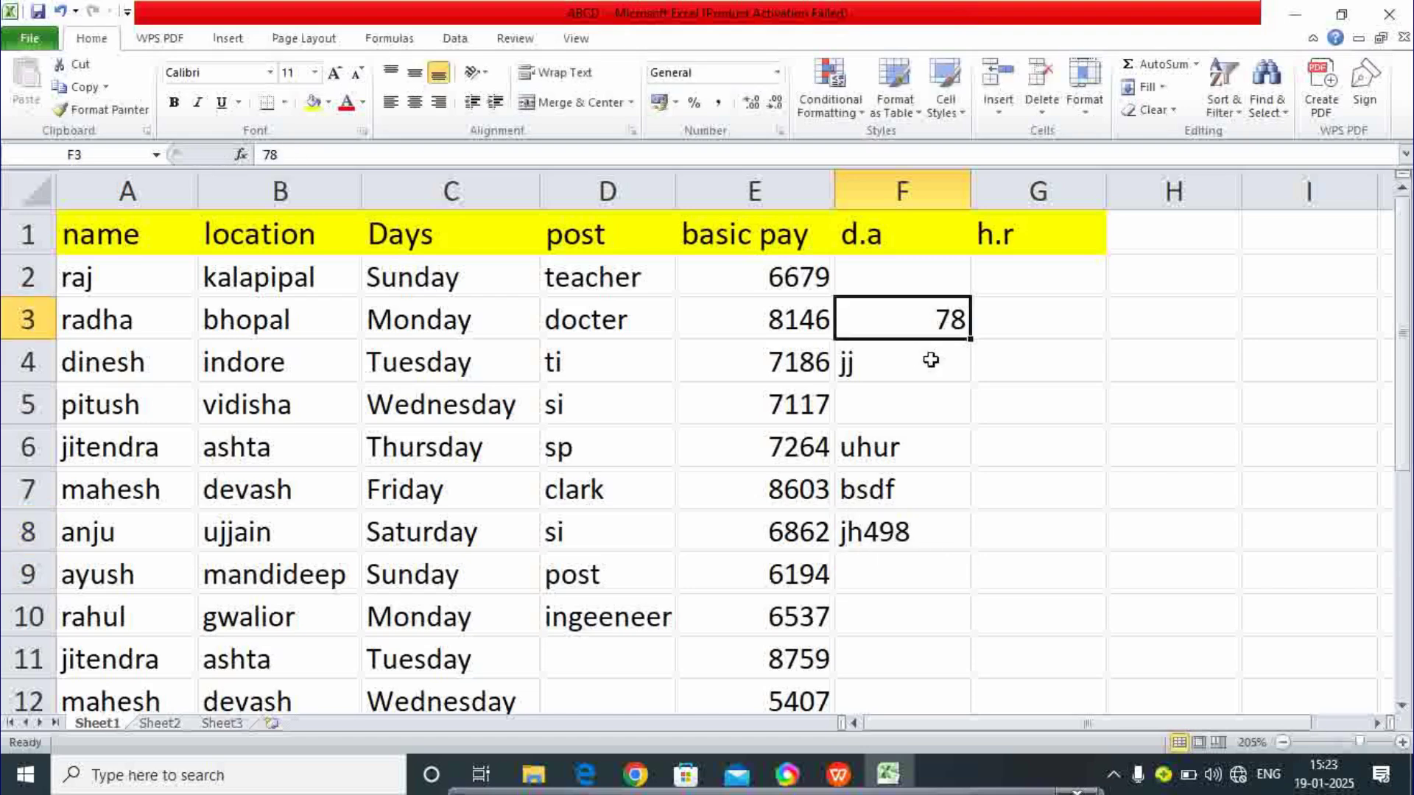
pyautogui.moveTo(930, 360); pyautogui.dragTo(931, 533)
pyautogui.press('Delete')
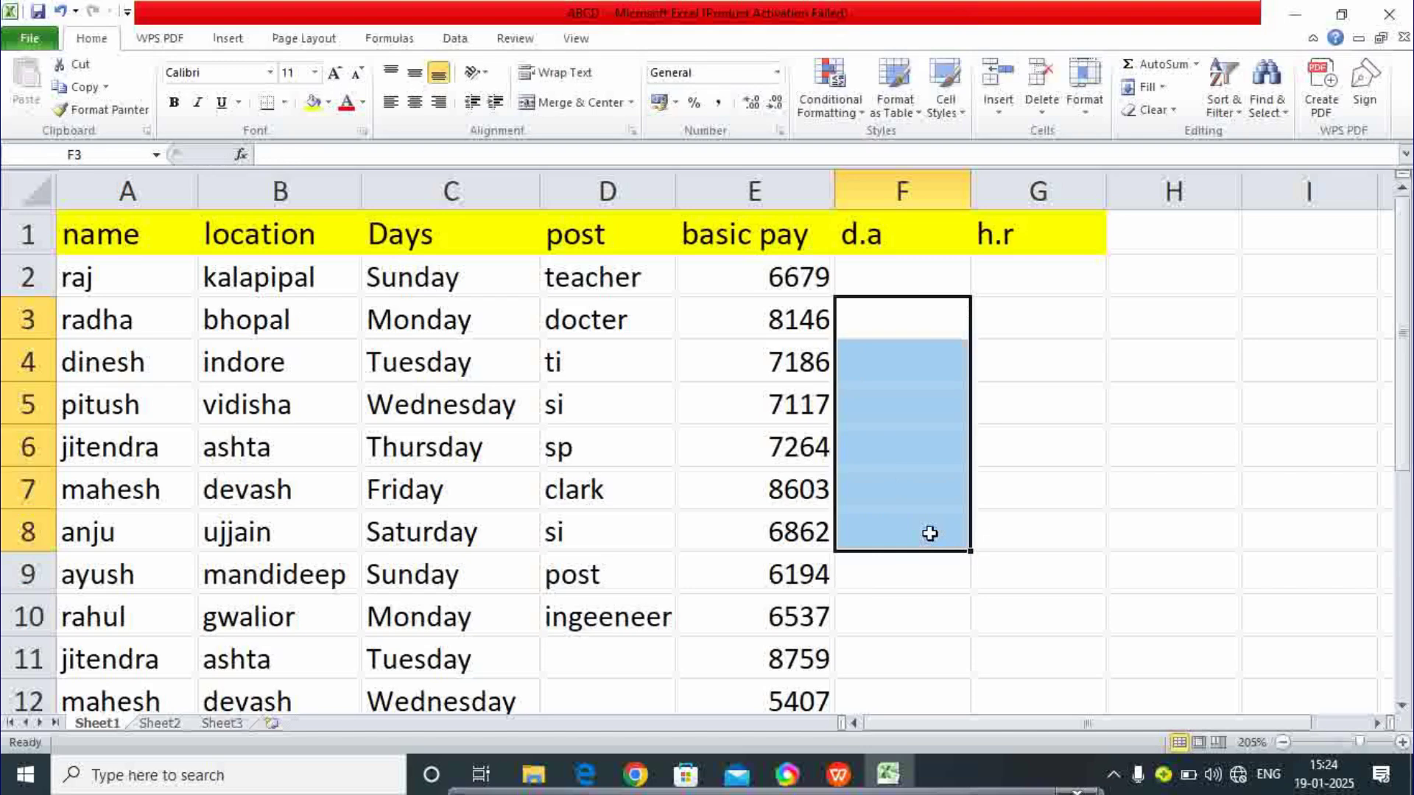
# Add a new blank worksheet after Sheet3 and set its zoom to 180%.
pyautogui.click(232, 723)
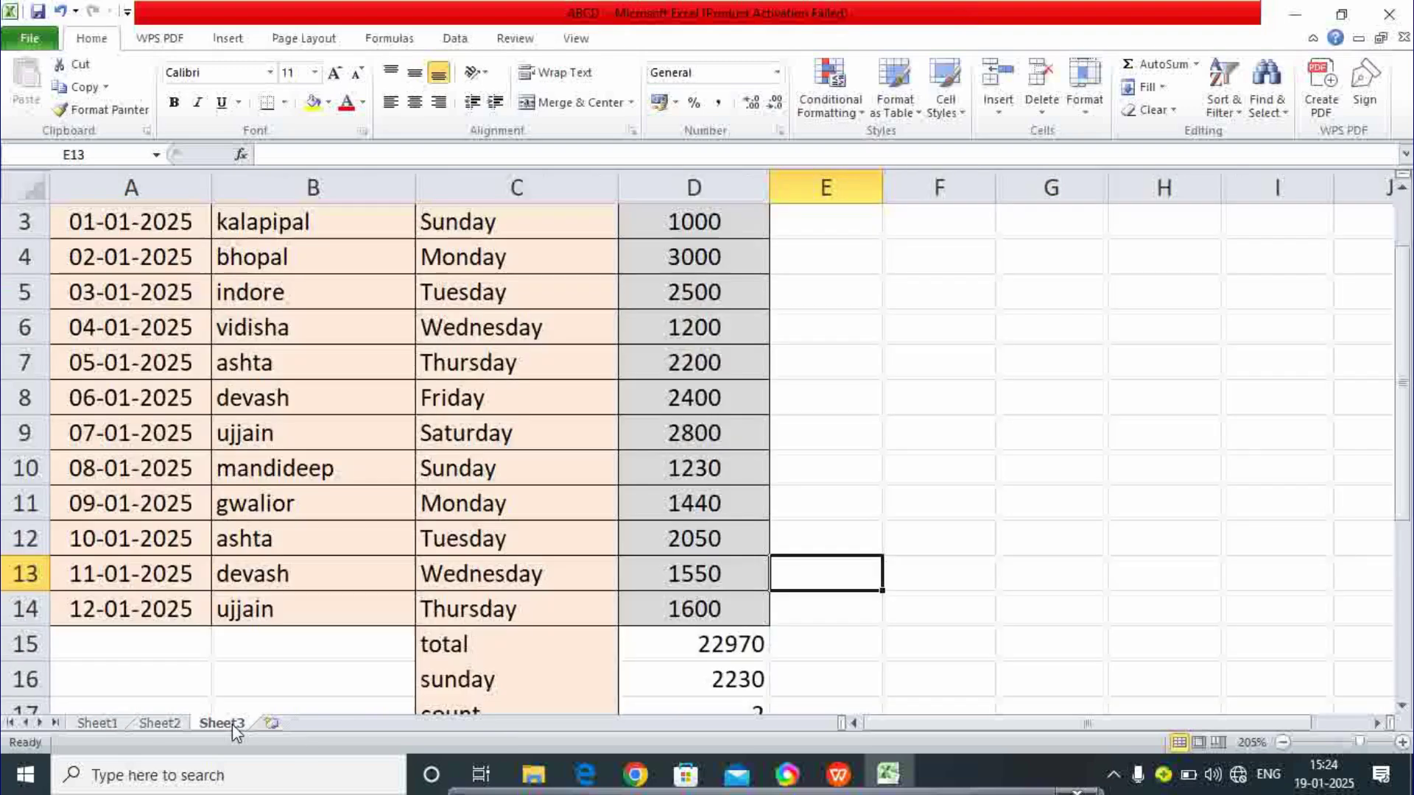
pyautogui.click(272, 723)
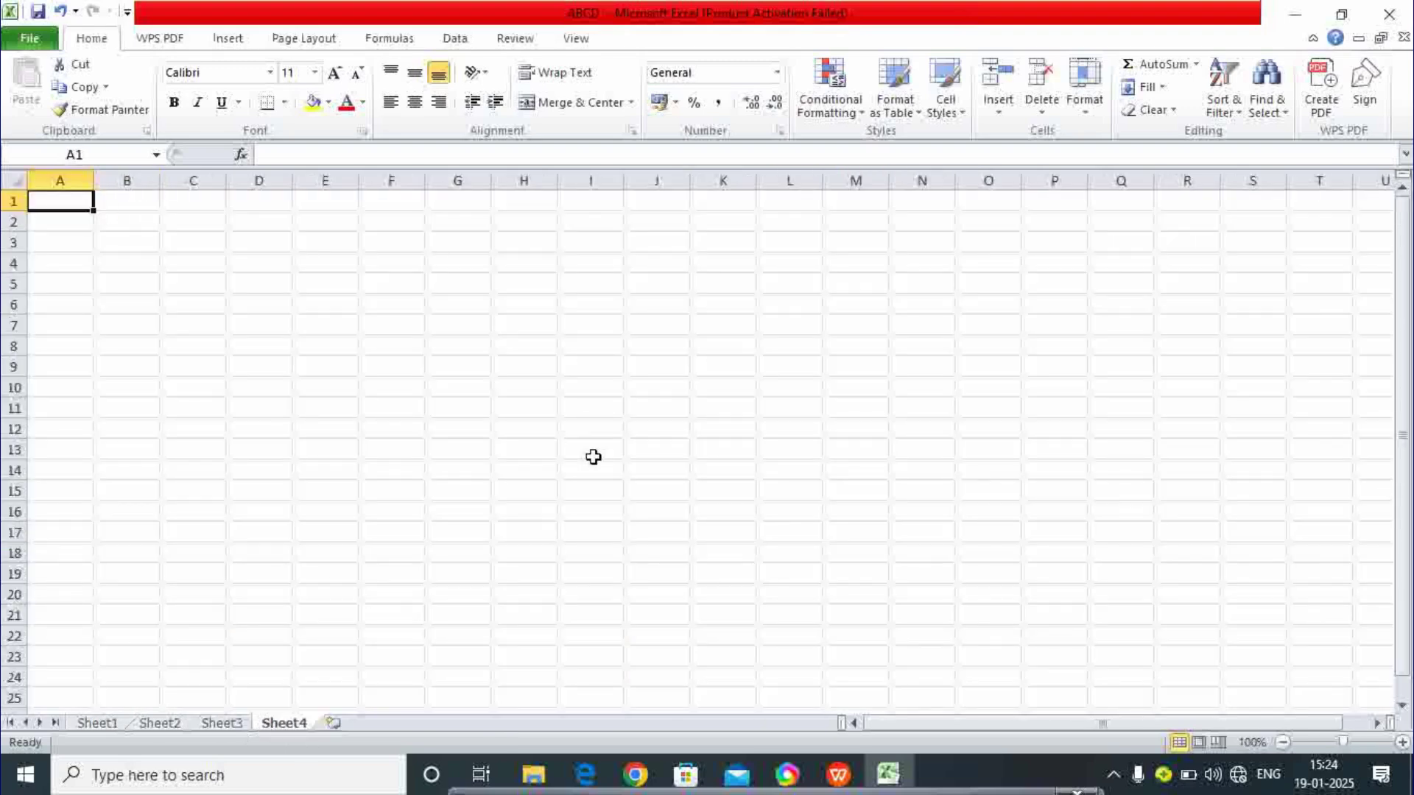
pyautogui.click(1402, 742)
pyautogui.click(1402, 743)
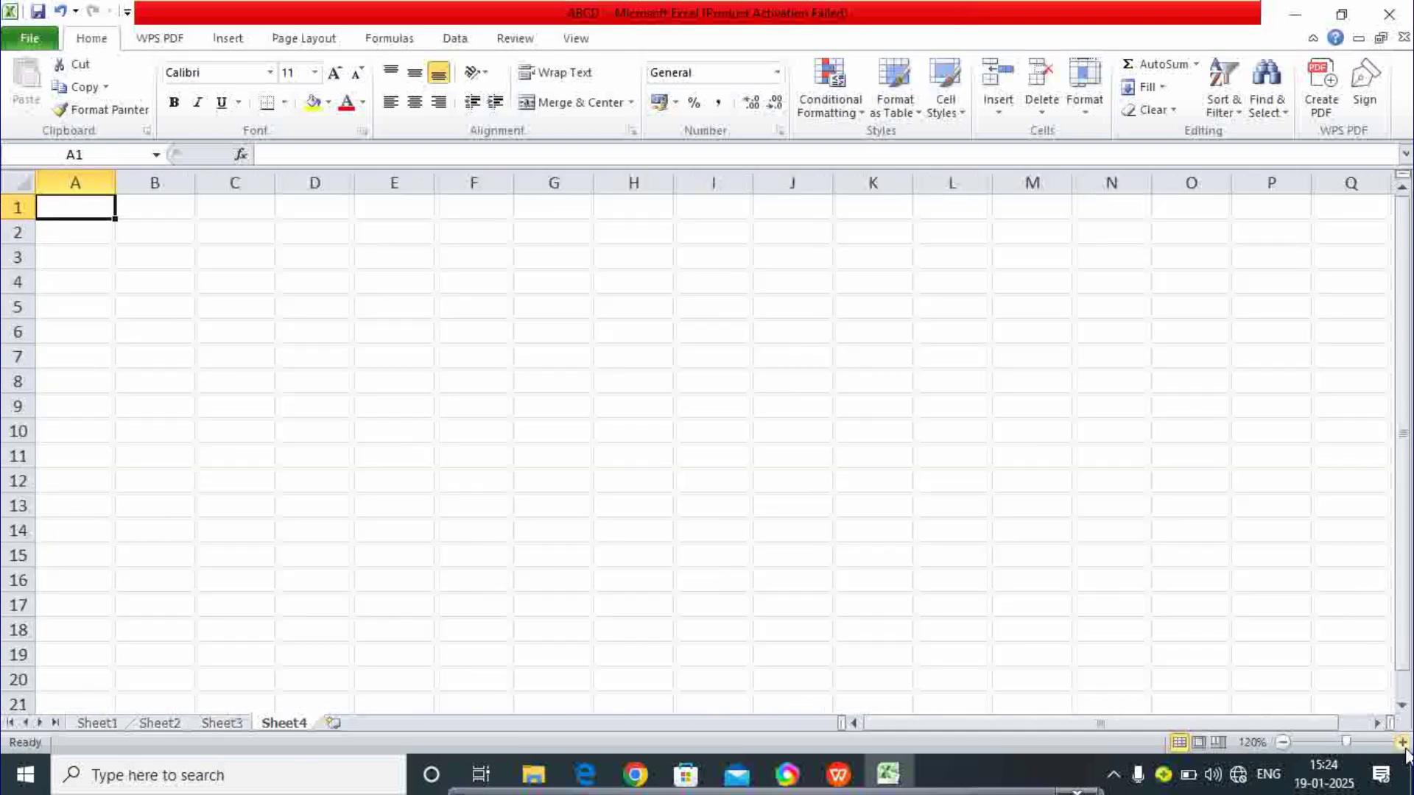
pyautogui.click(1402, 742)
pyautogui.click(1403, 742)
pyautogui.click(1402, 743)
pyautogui.click(1402, 742)
pyautogui.click(1402, 743)
pyautogui.click(1402, 742)
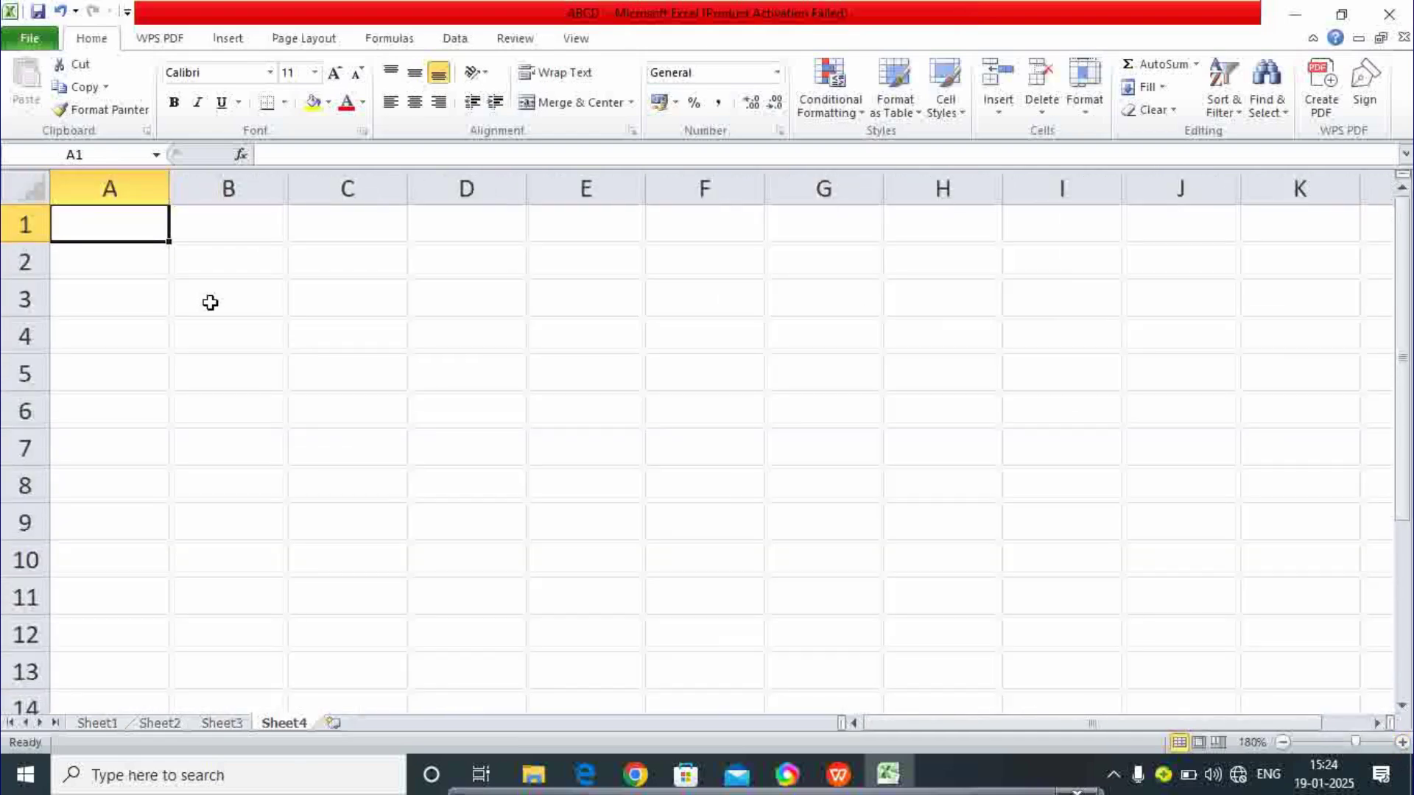
# Enter the column headers "hindi", "english" and "maths" in A1:C1 of the new sheet.
pyautogui.write('h')
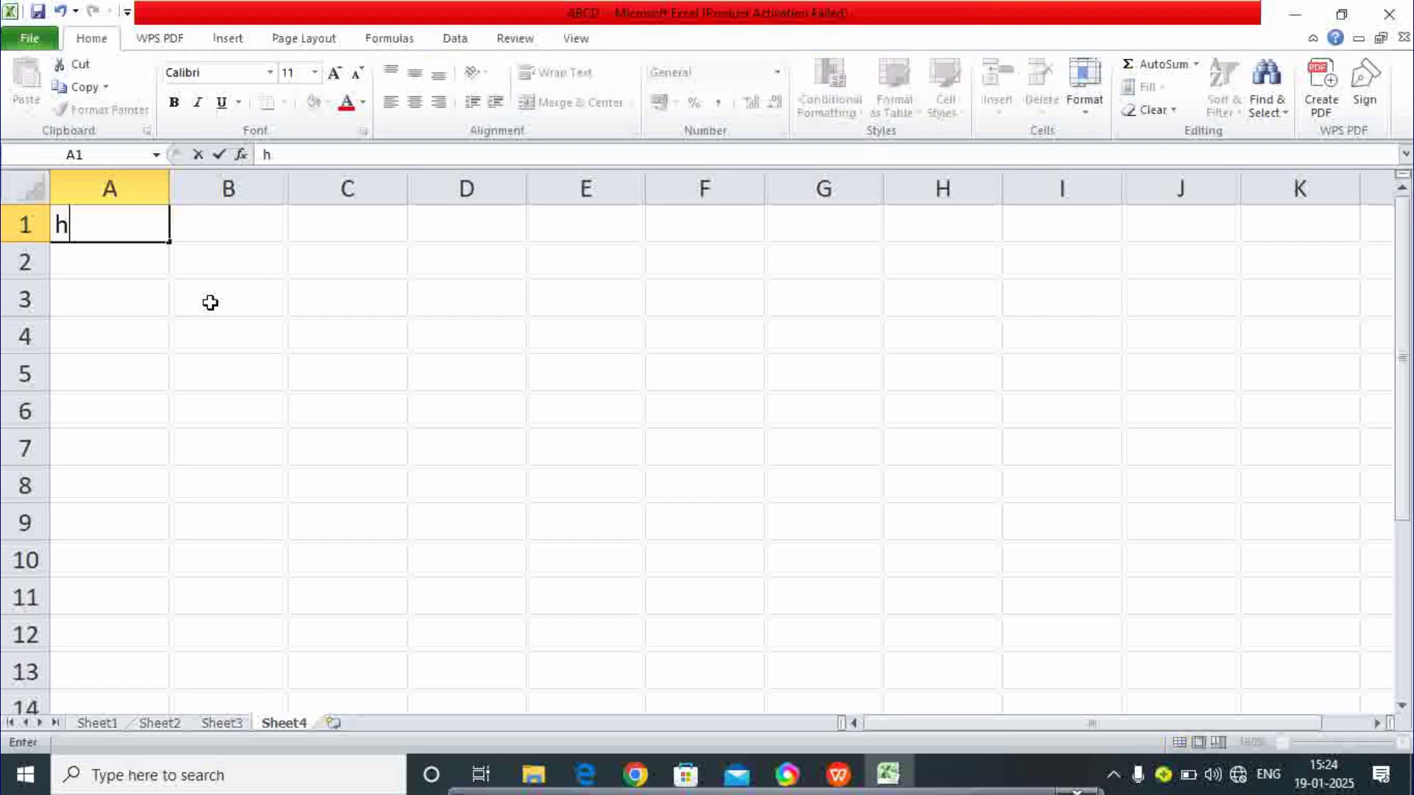
pyautogui.write('indi')
pyautogui.press('Tab')
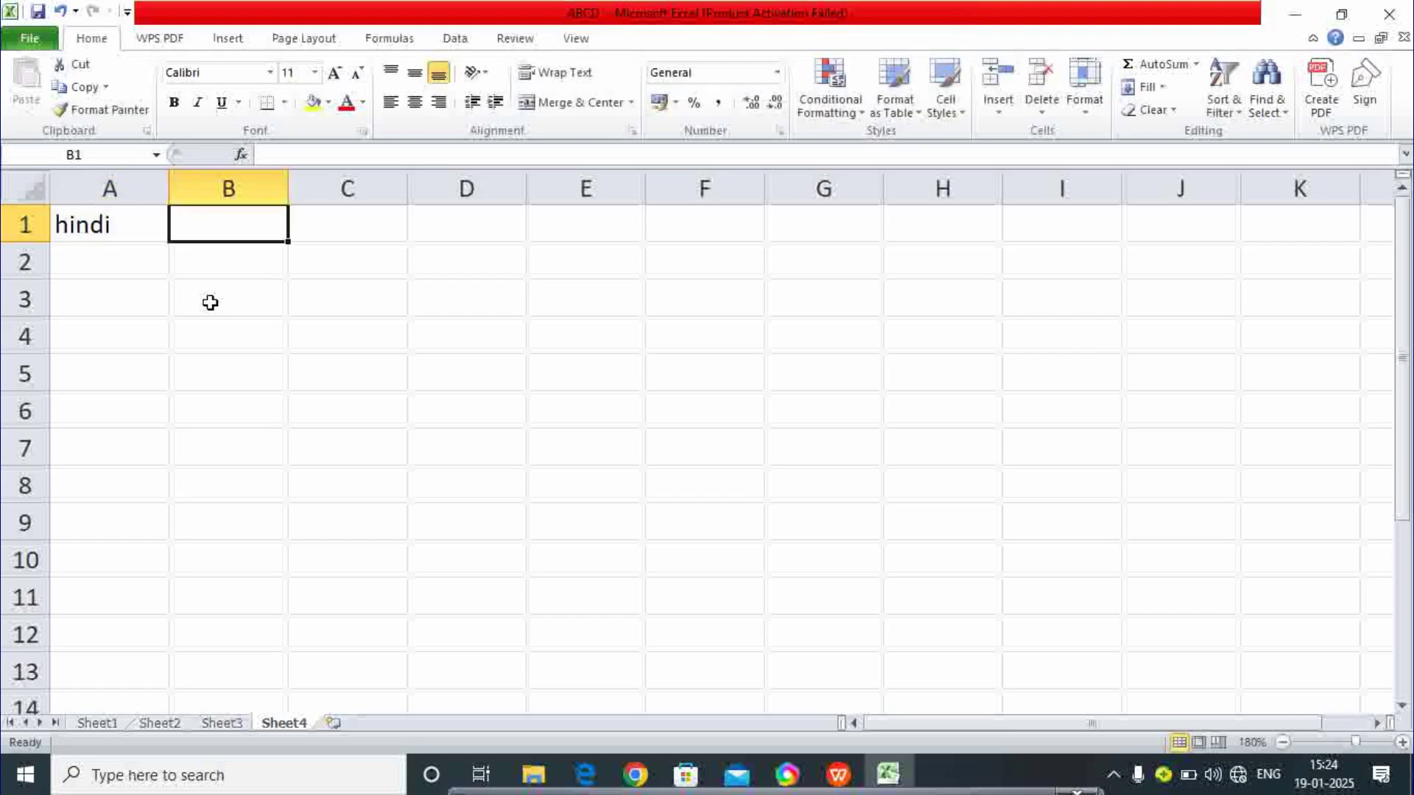
pyautogui.write('english')
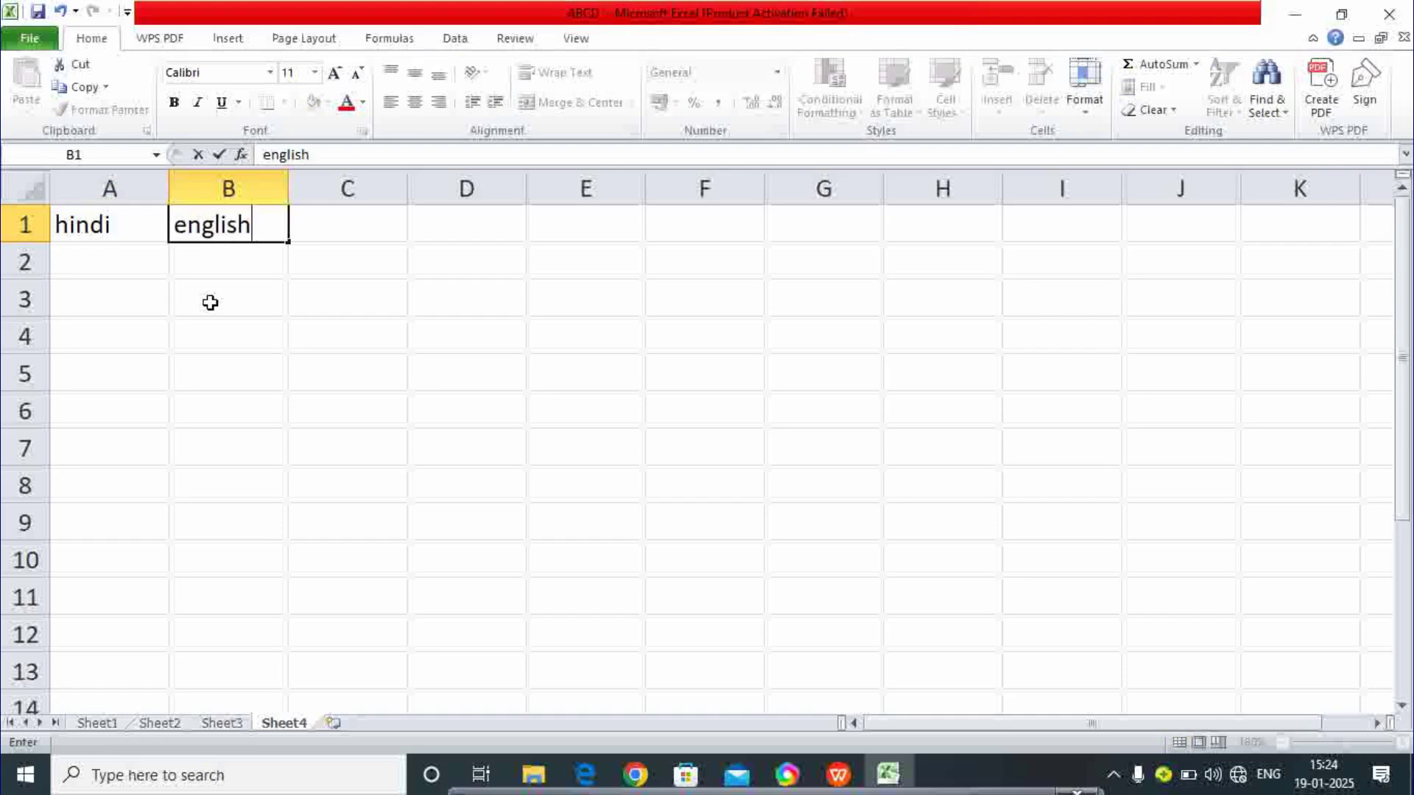
pyautogui.press('Tab')
pyautogui.write('maths')
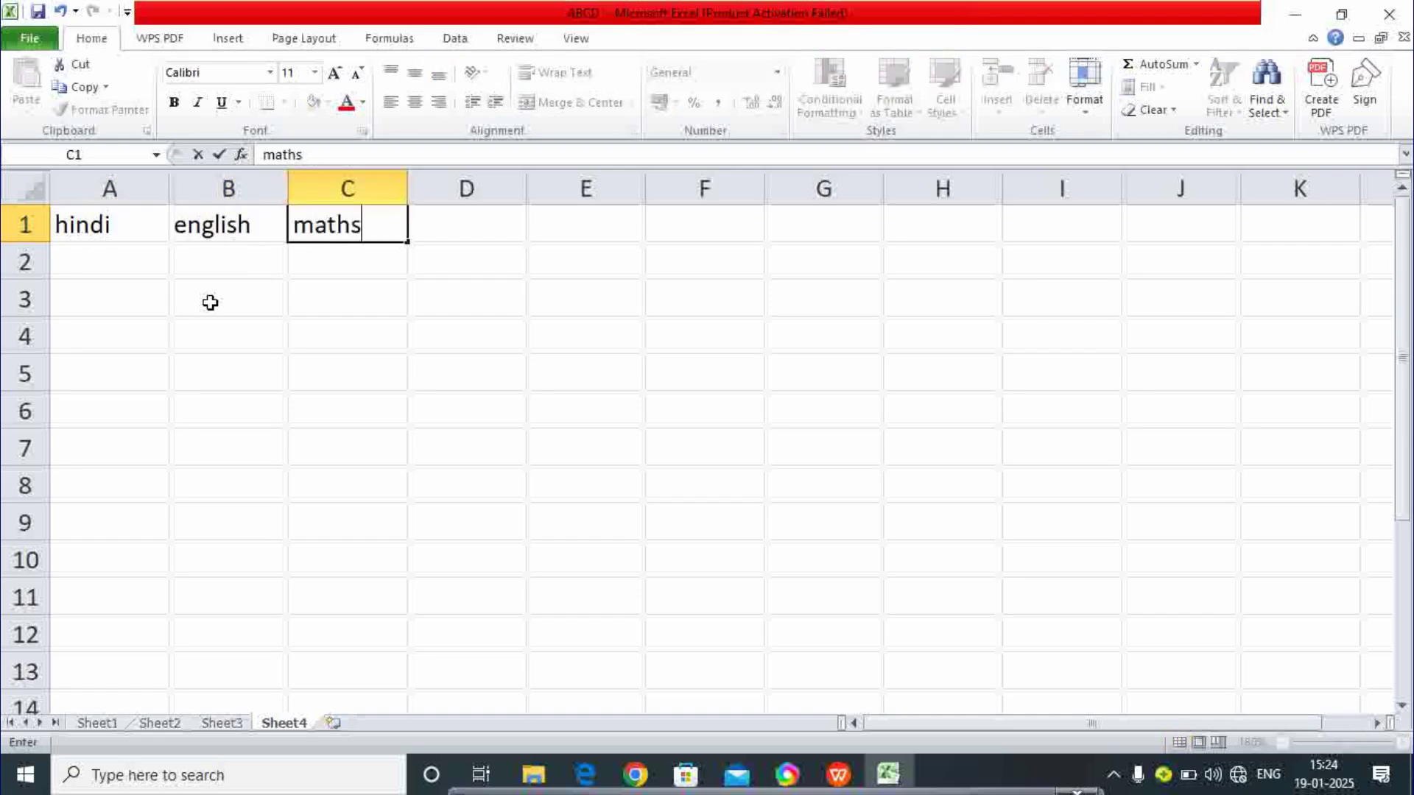
pyautogui.click(186, 338)
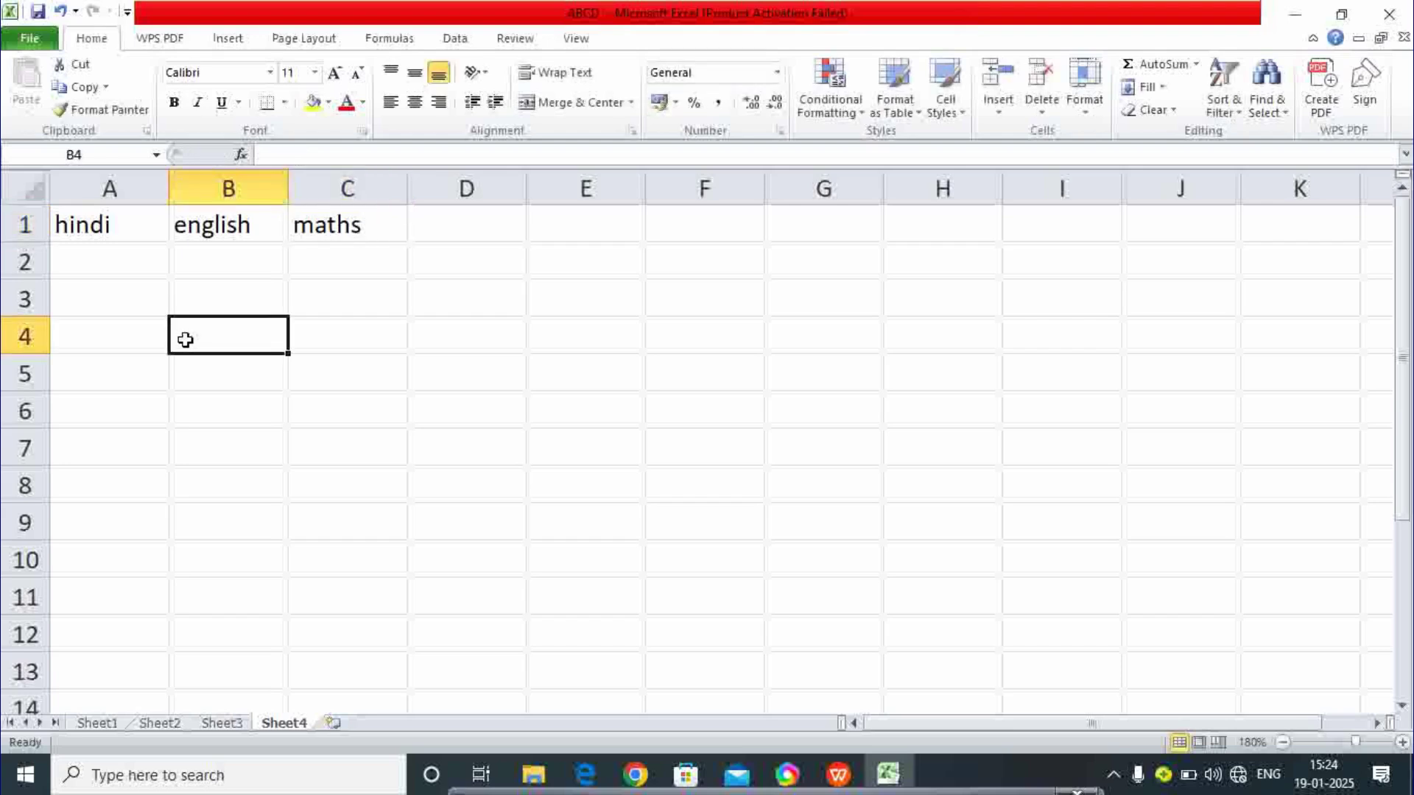
# Fill the whole range A2:C110 at once with the formula =RANDBETWEEN(40,80).
pyautogui.click(117, 257)
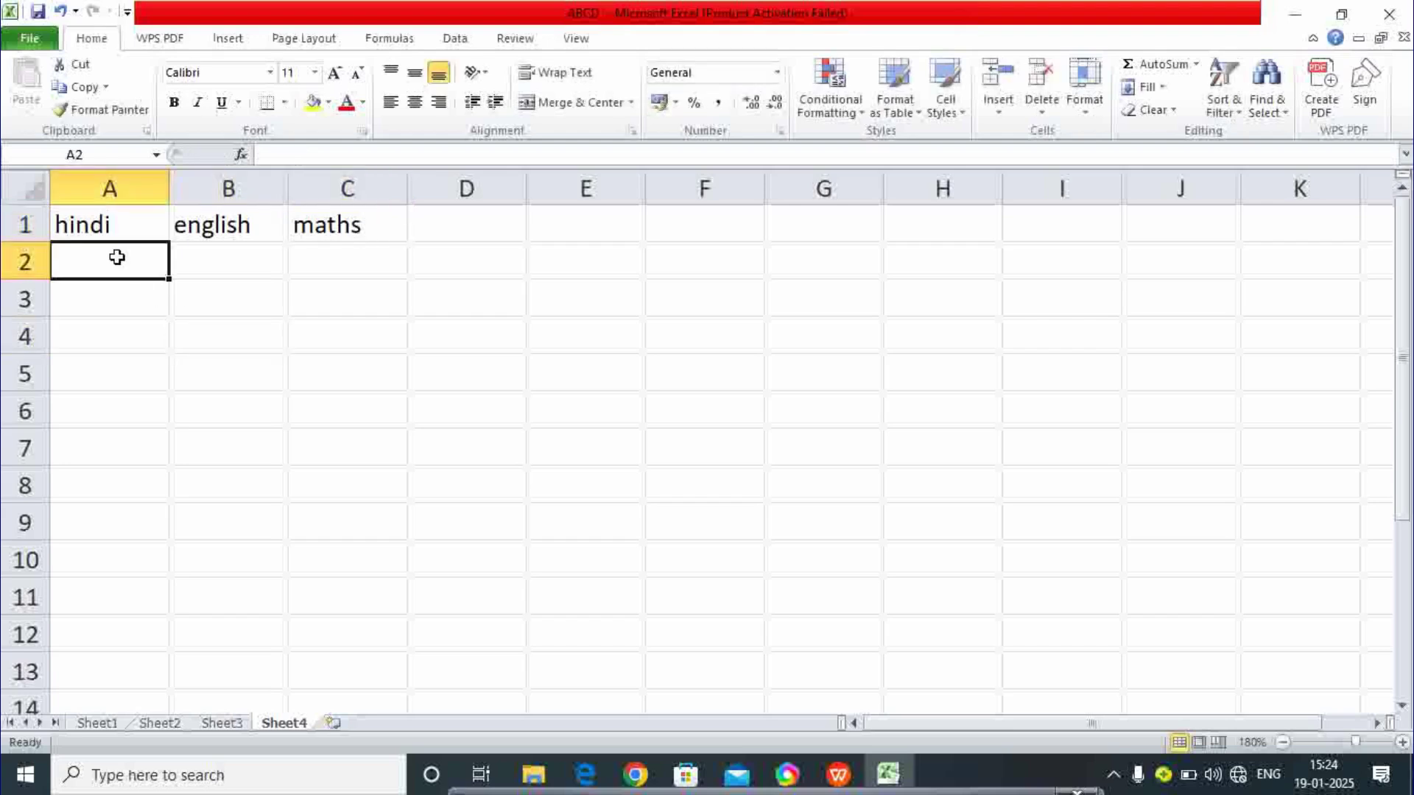
pyautogui.moveTo(117, 257); pyautogui.dragTo(348, 723)
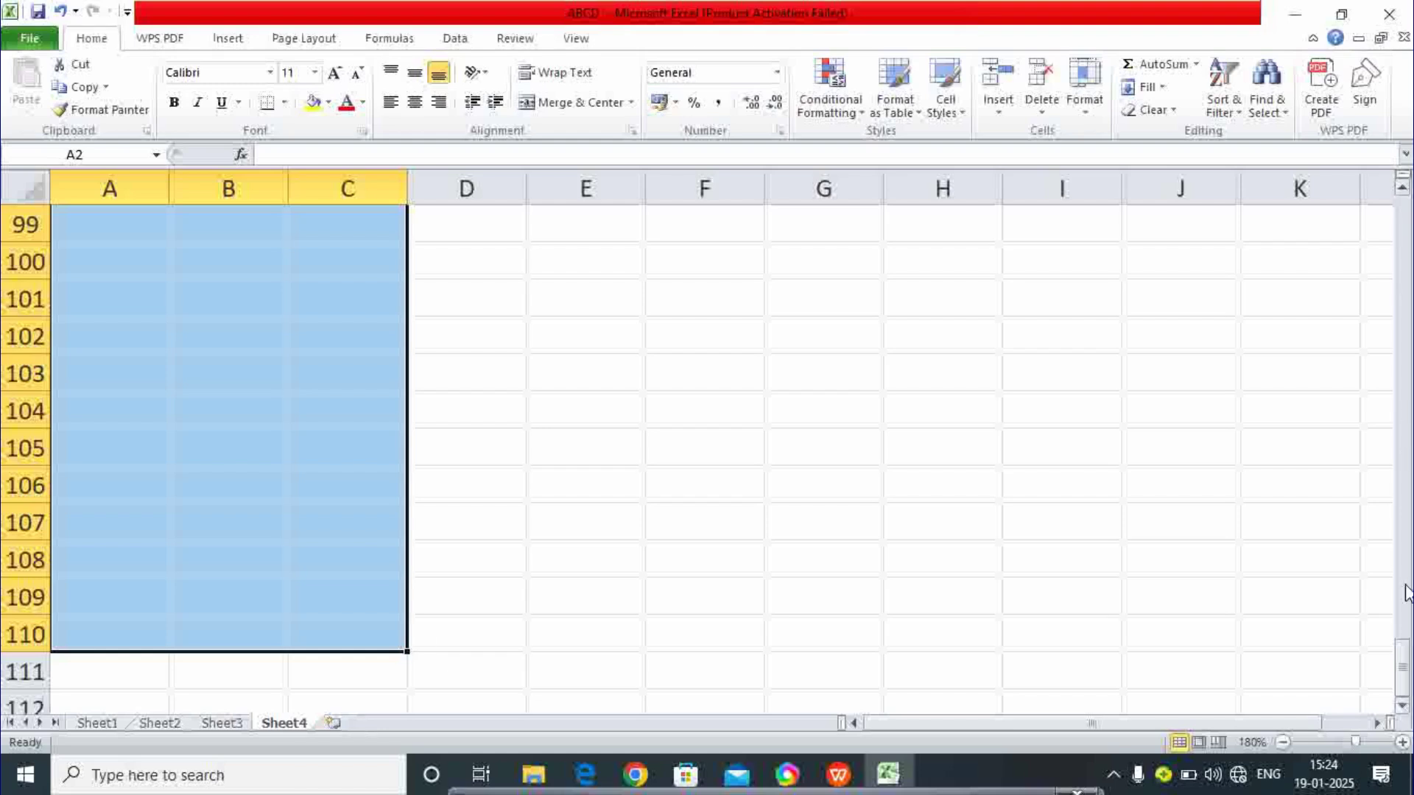
pyautogui.moveTo(1403, 666); pyautogui.dragTo(1405, 210)
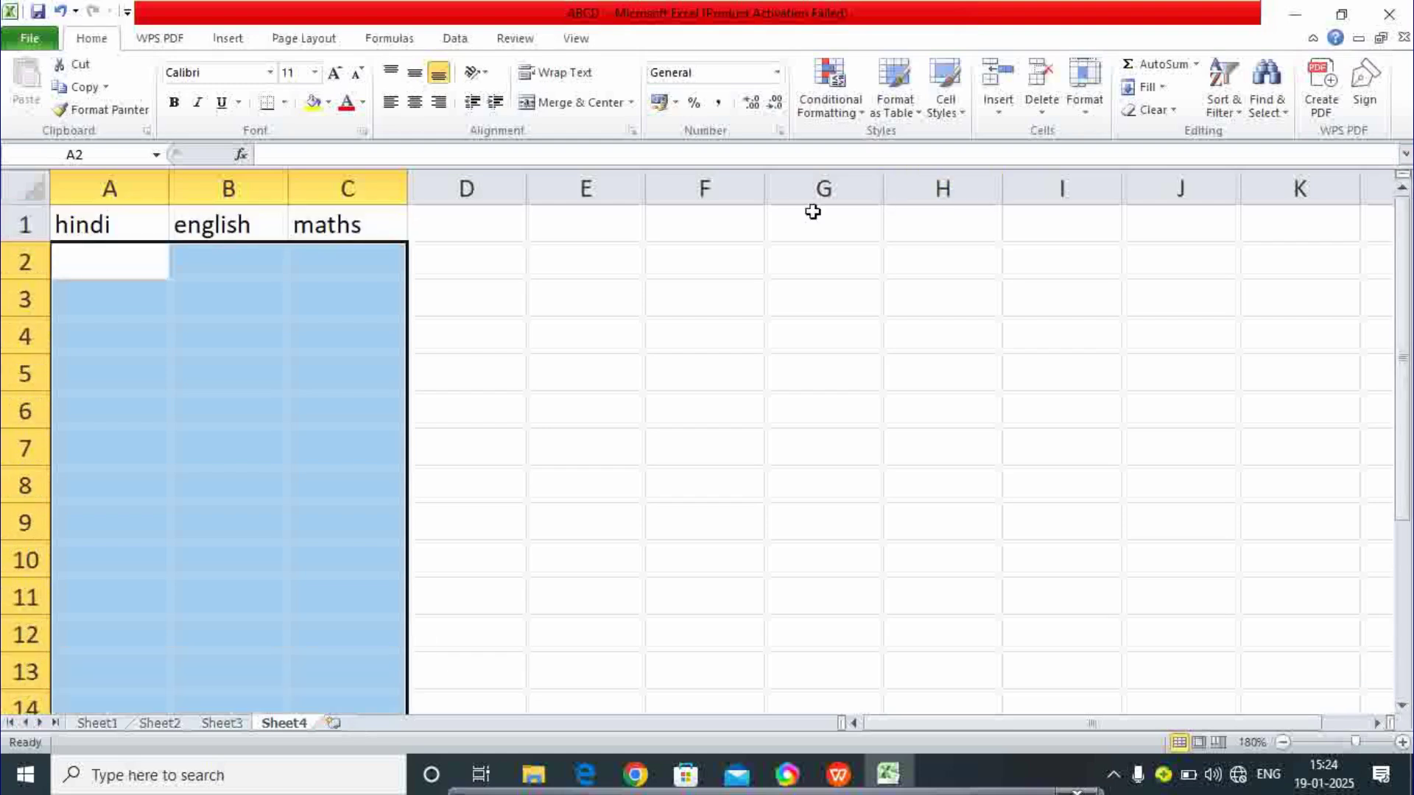
pyautogui.write('=rand')
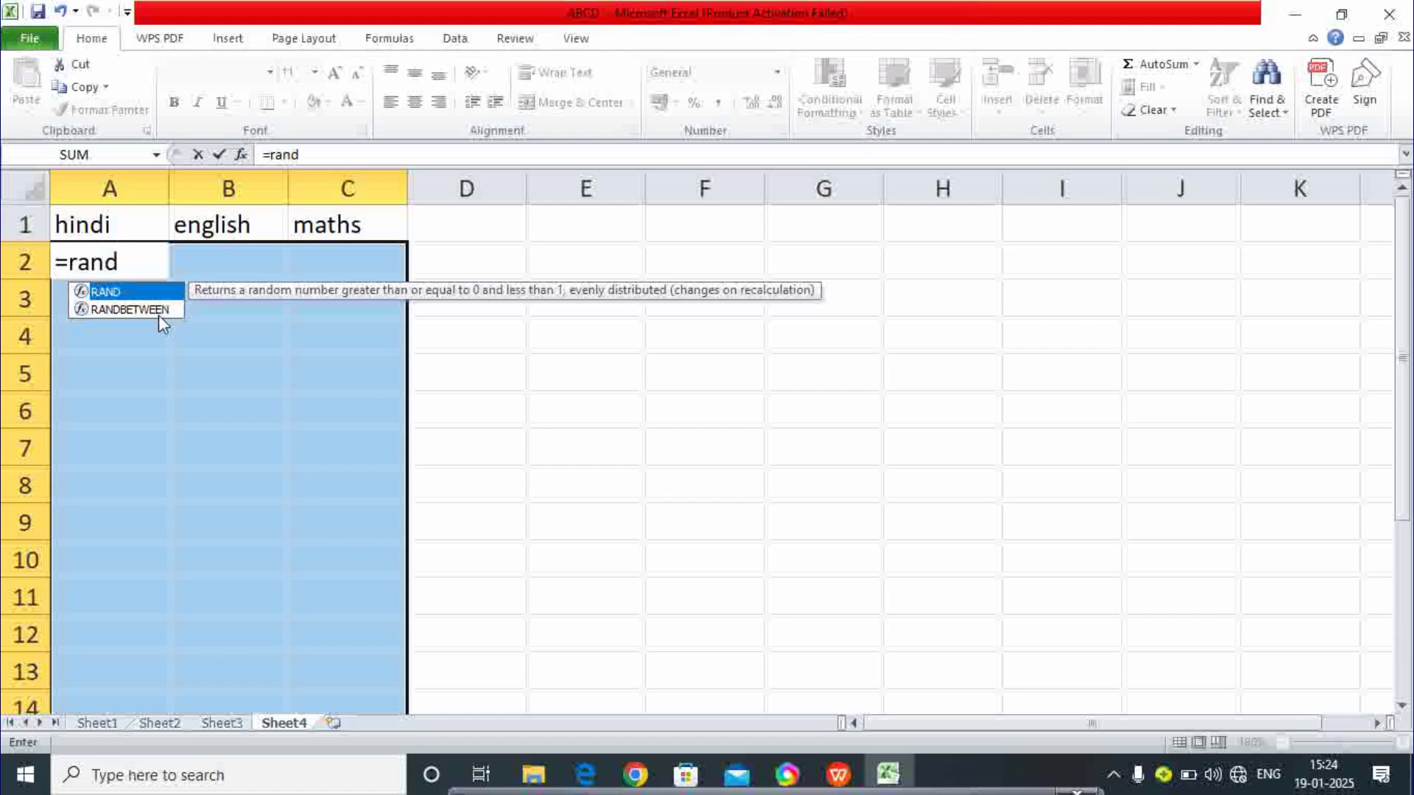
pyautogui.doubleClick(156, 312)
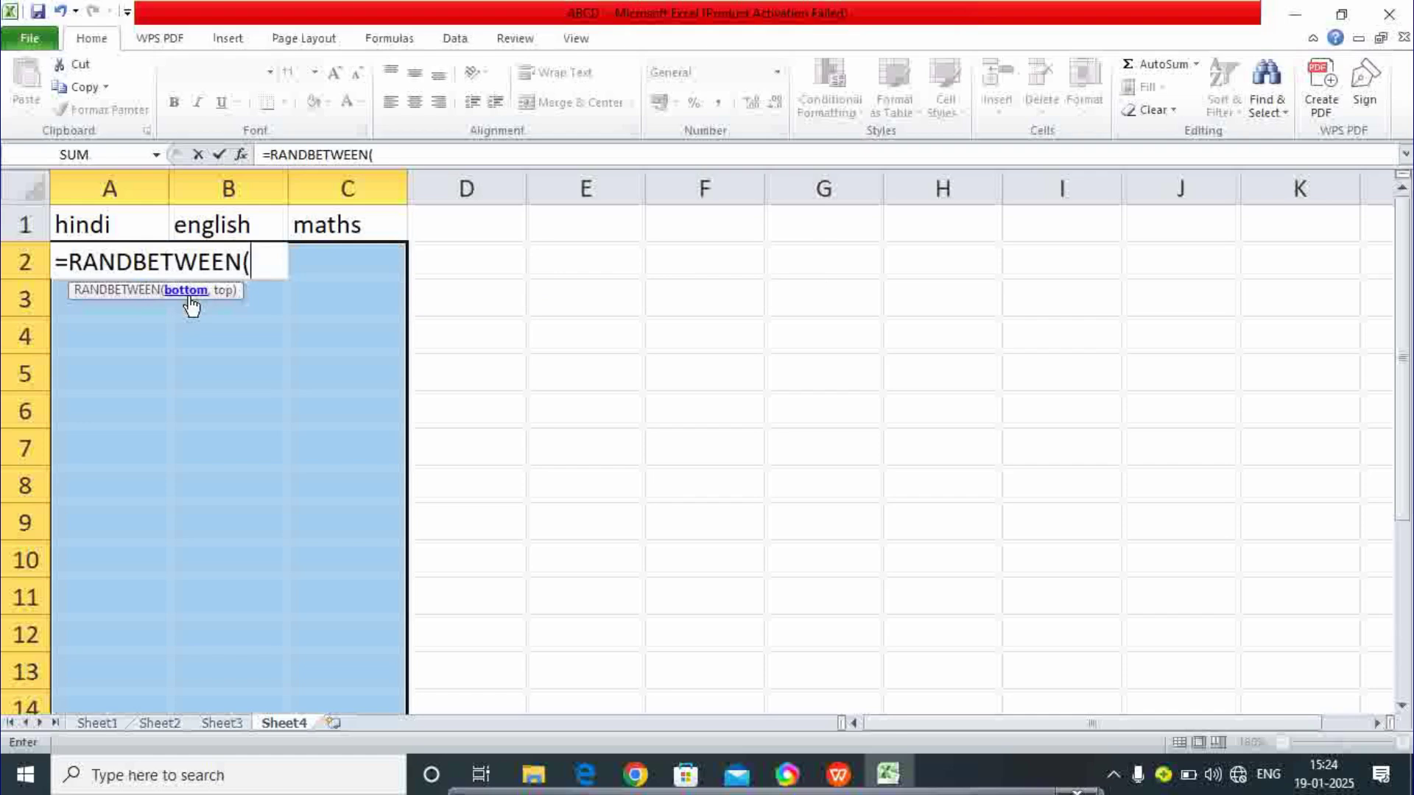
pyautogui.write('40,80')
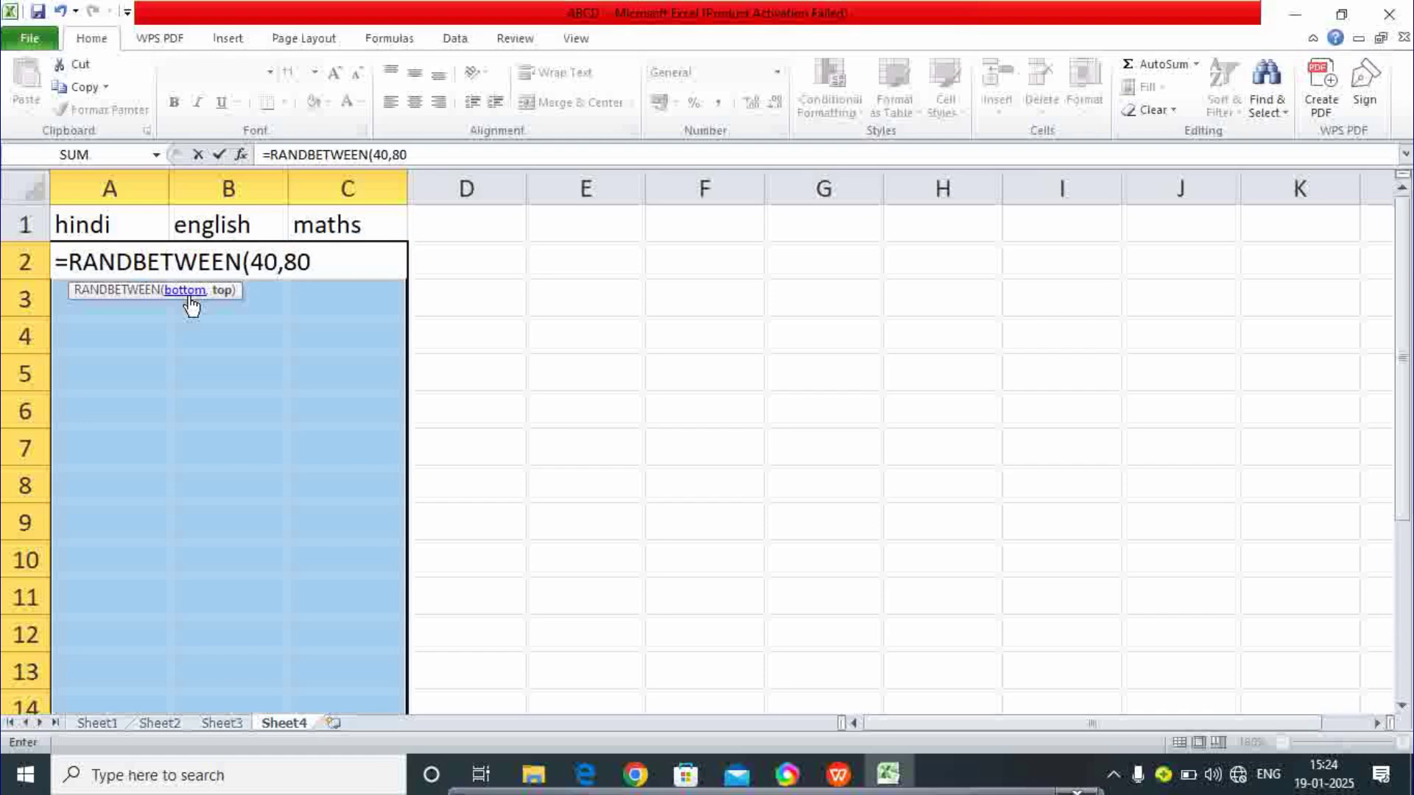
pyautogui.write(')')
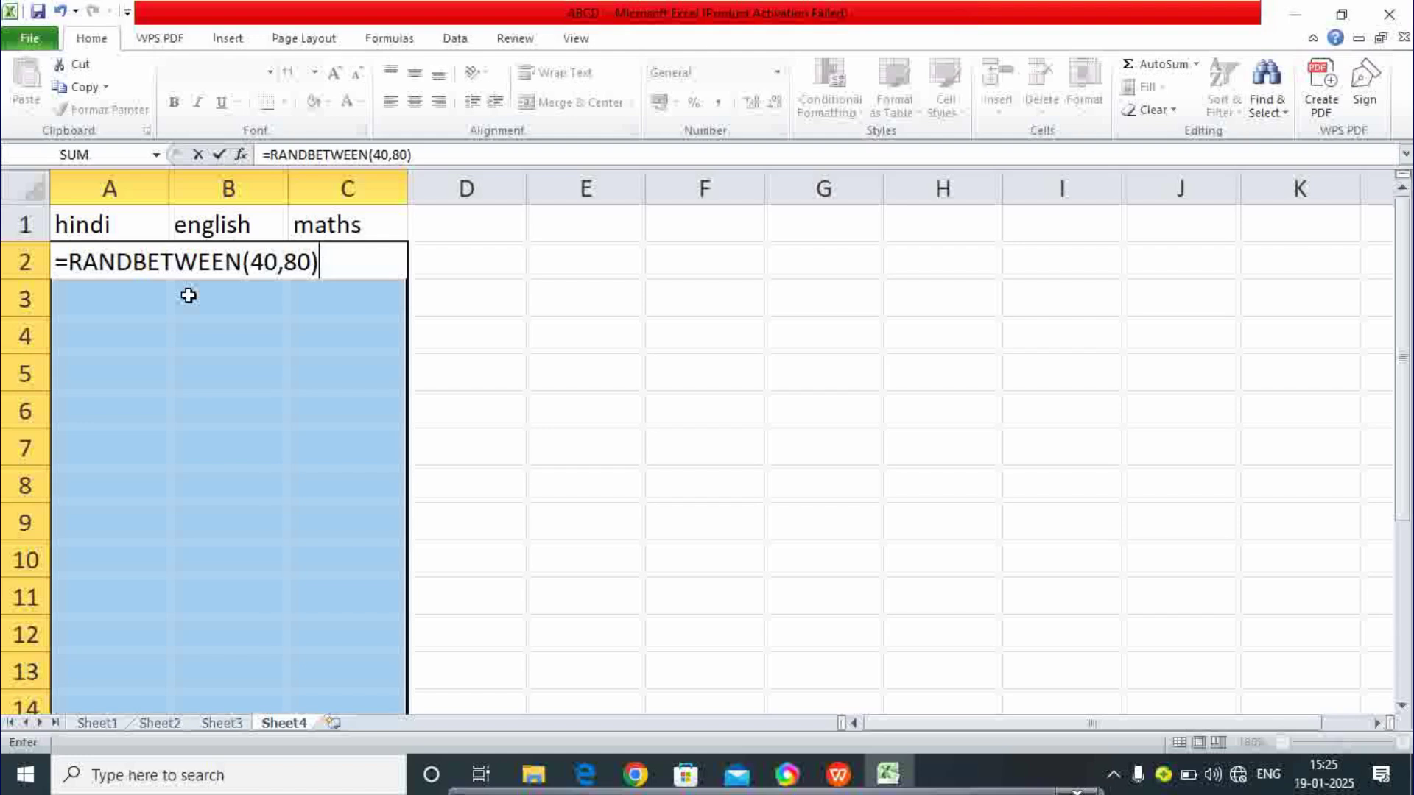
pyautogui.hotkey('ctrl', 'Return')
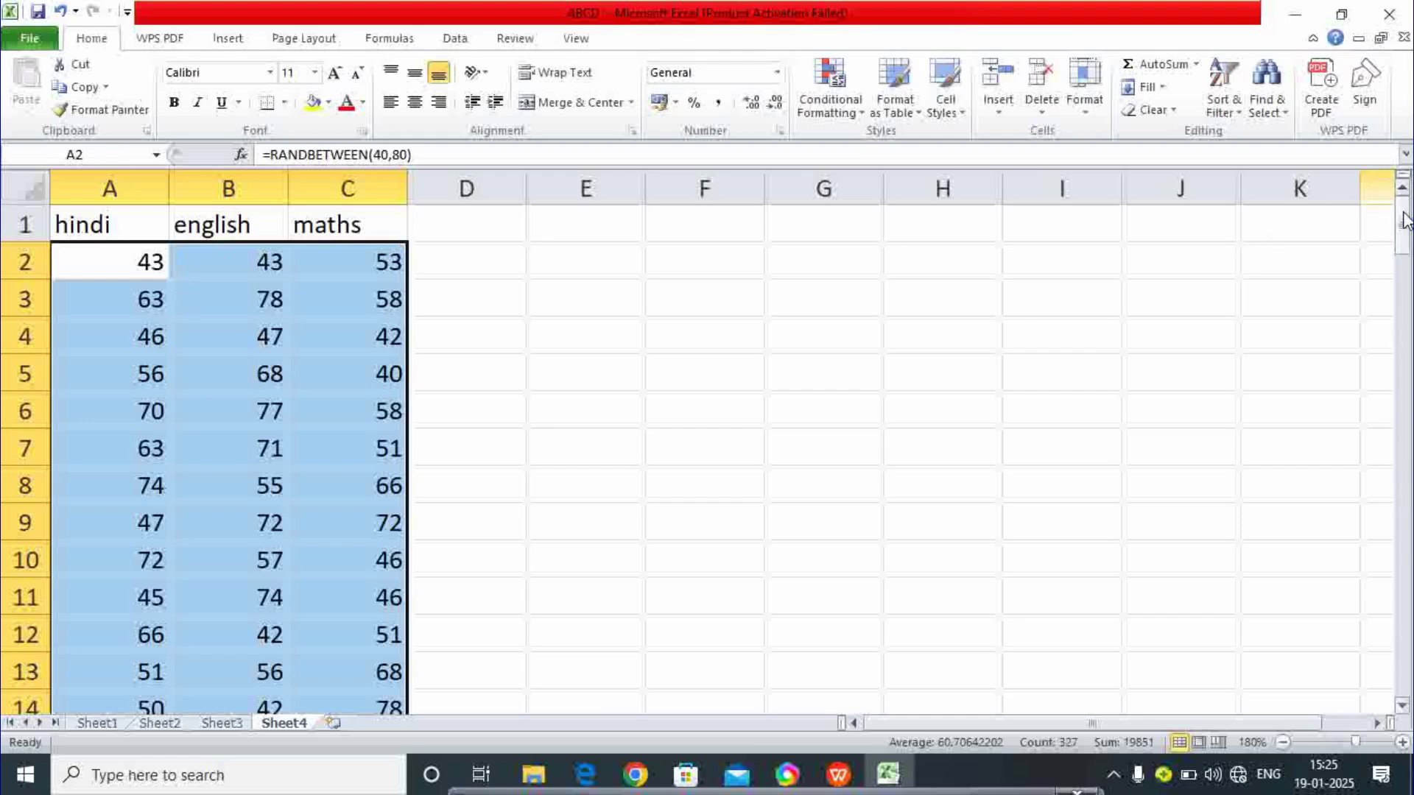
# Enter the test value 787 in E2 to make the random marks recalculate.
pyautogui.moveTo(1403, 225); pyautogui.dragTo(1412, 121)
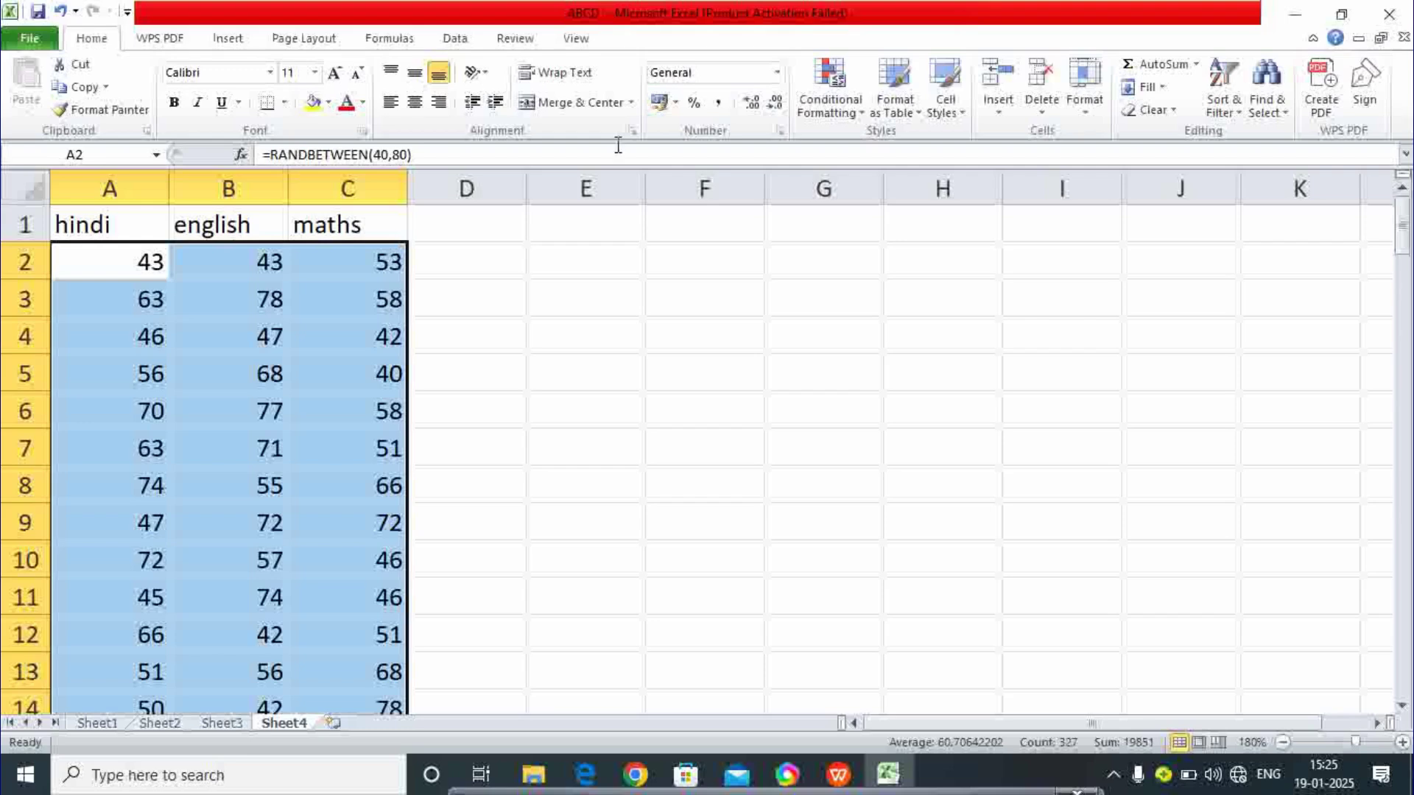
pyautogui.click(586, 257)
pyautogui.write('787')
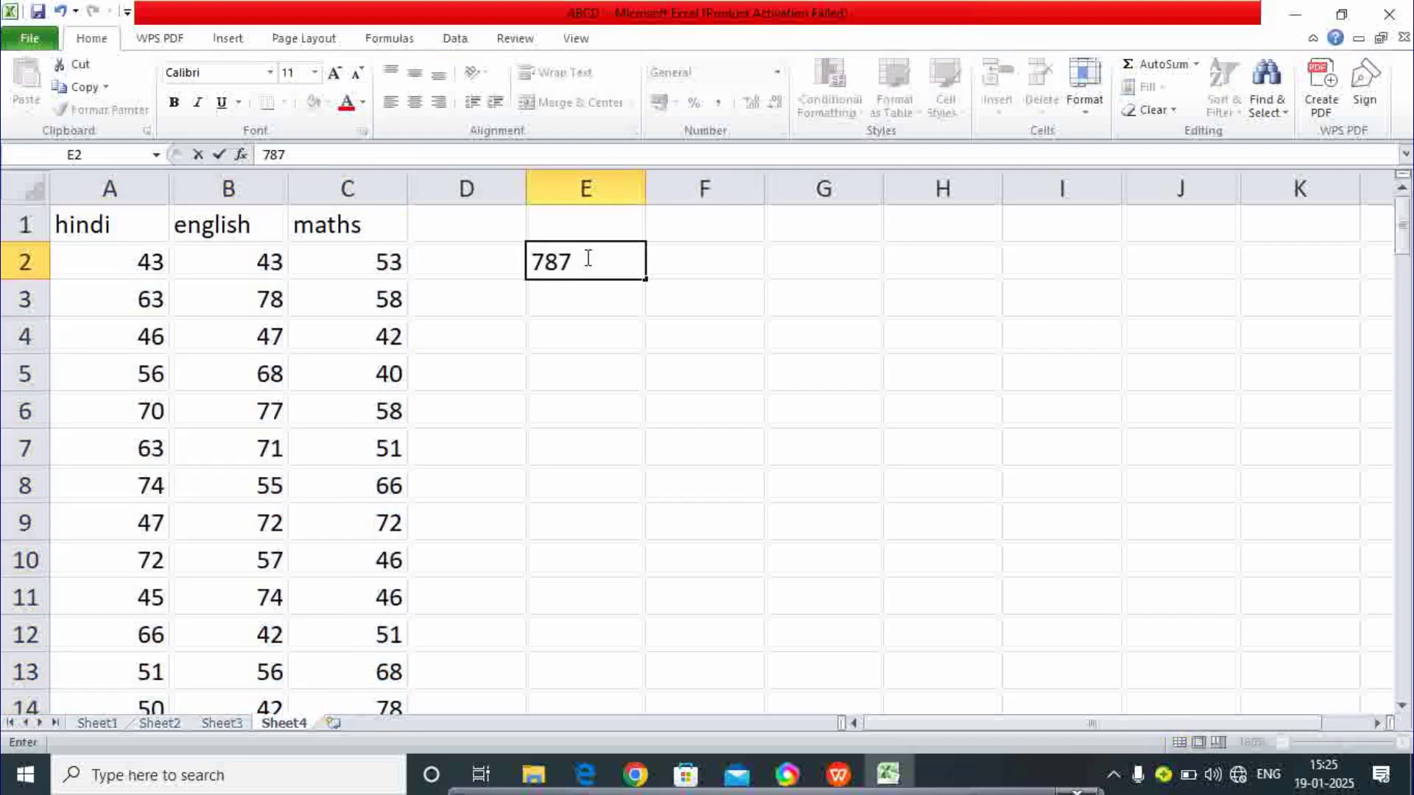
pyautogui.press('Return')
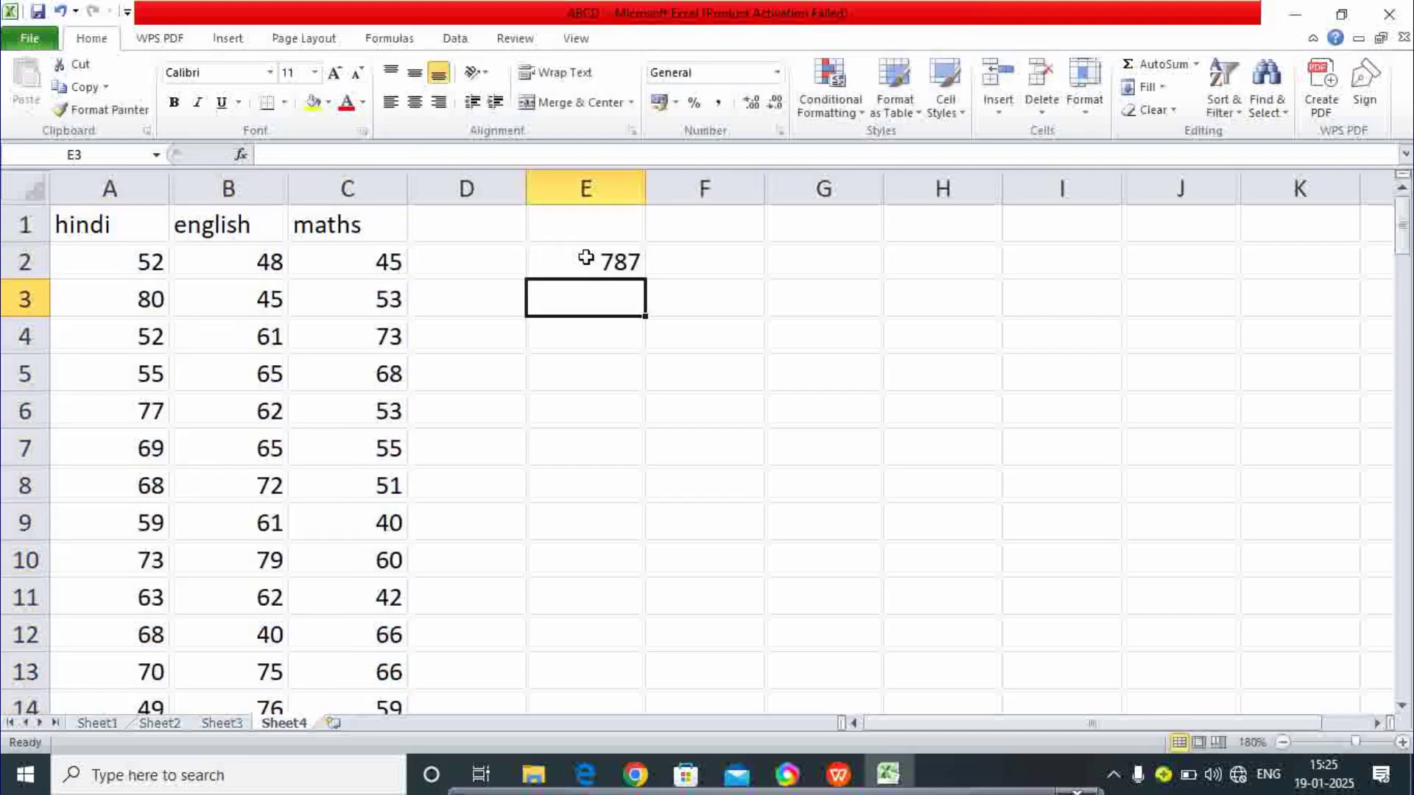
# Copy the marks range A2:C110 and paste it over itself as values only, replacing the RANDBETWEEN formulas.
pyautogui.click(110, 268)
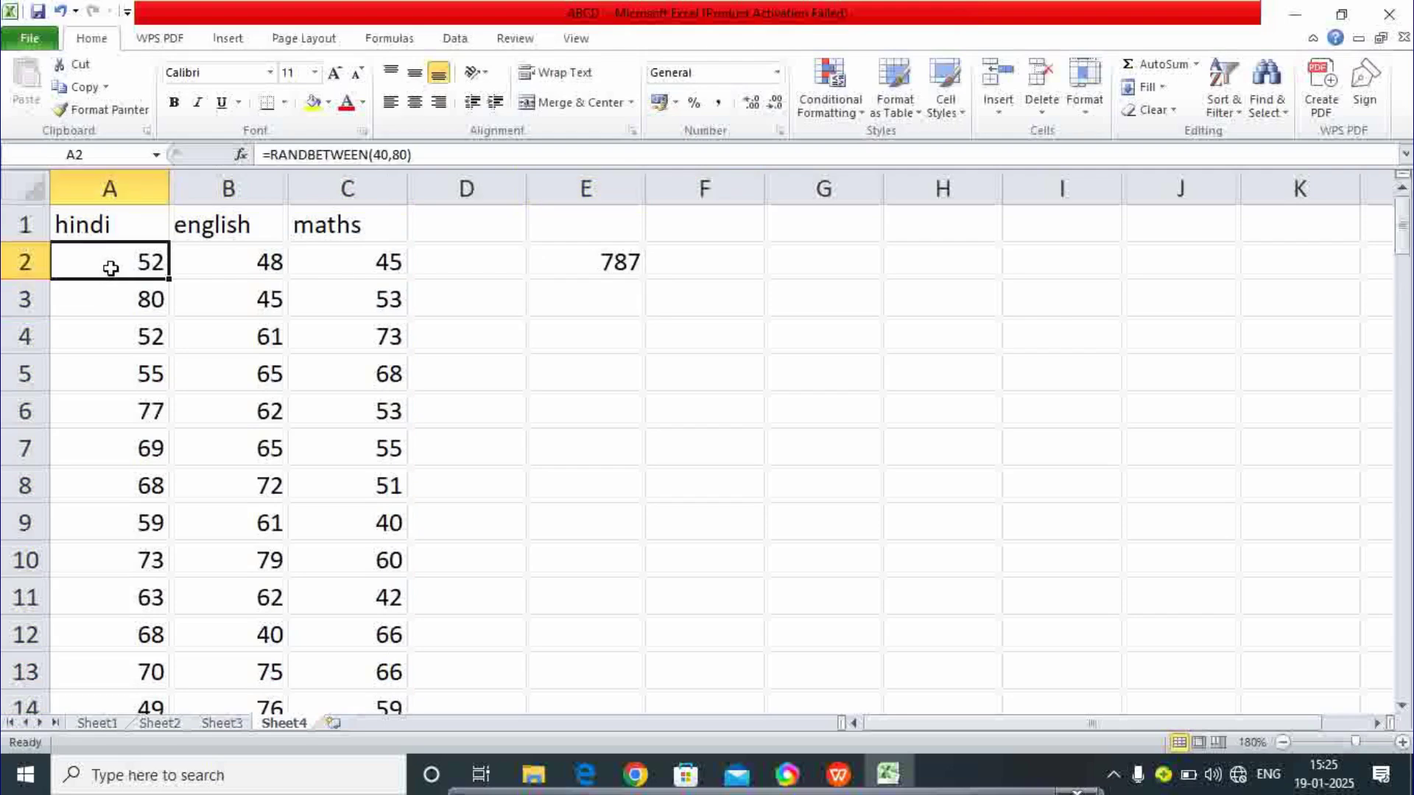
pyautogui.moveTo(110, 268); pyautogui.dragTo(348, 645)
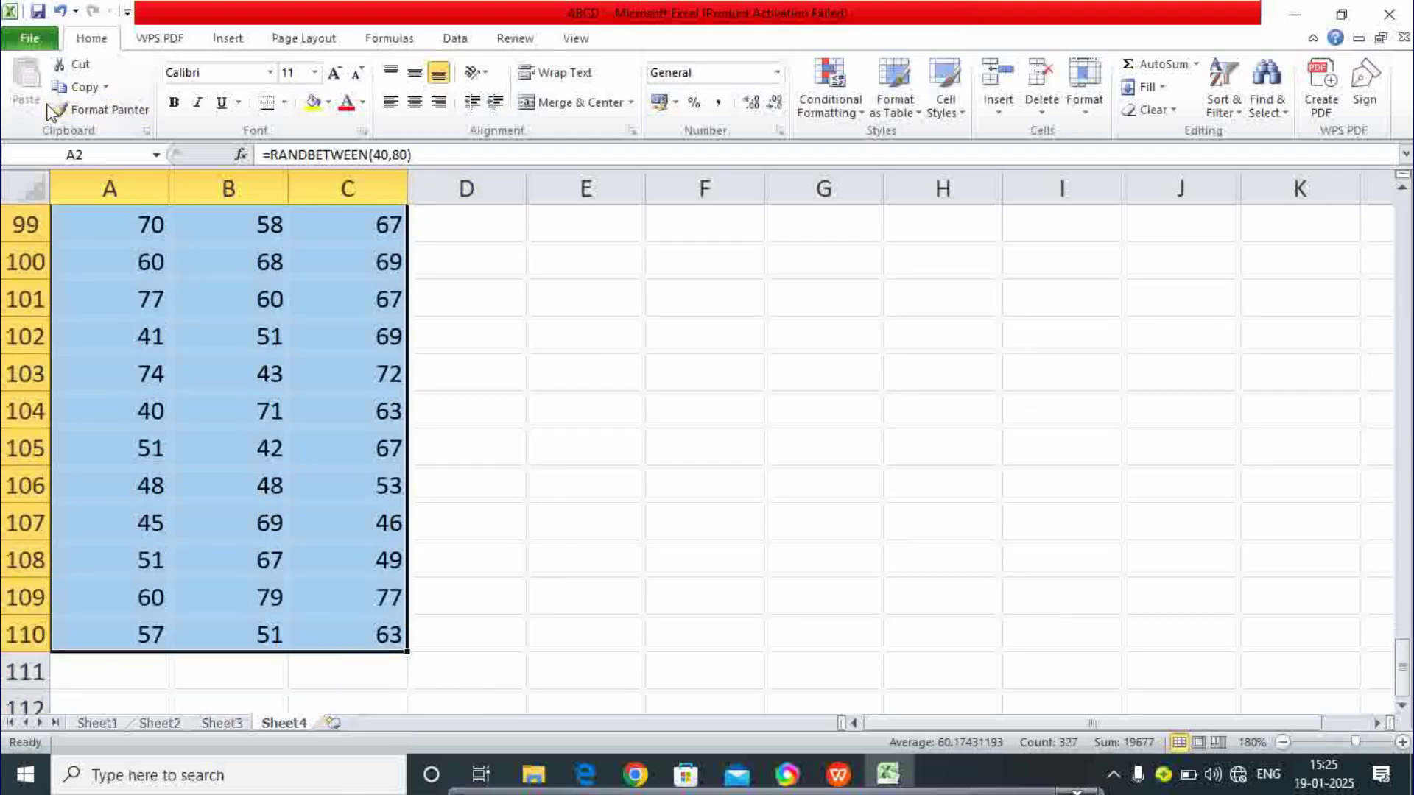
pyautogui.click(84, 88)
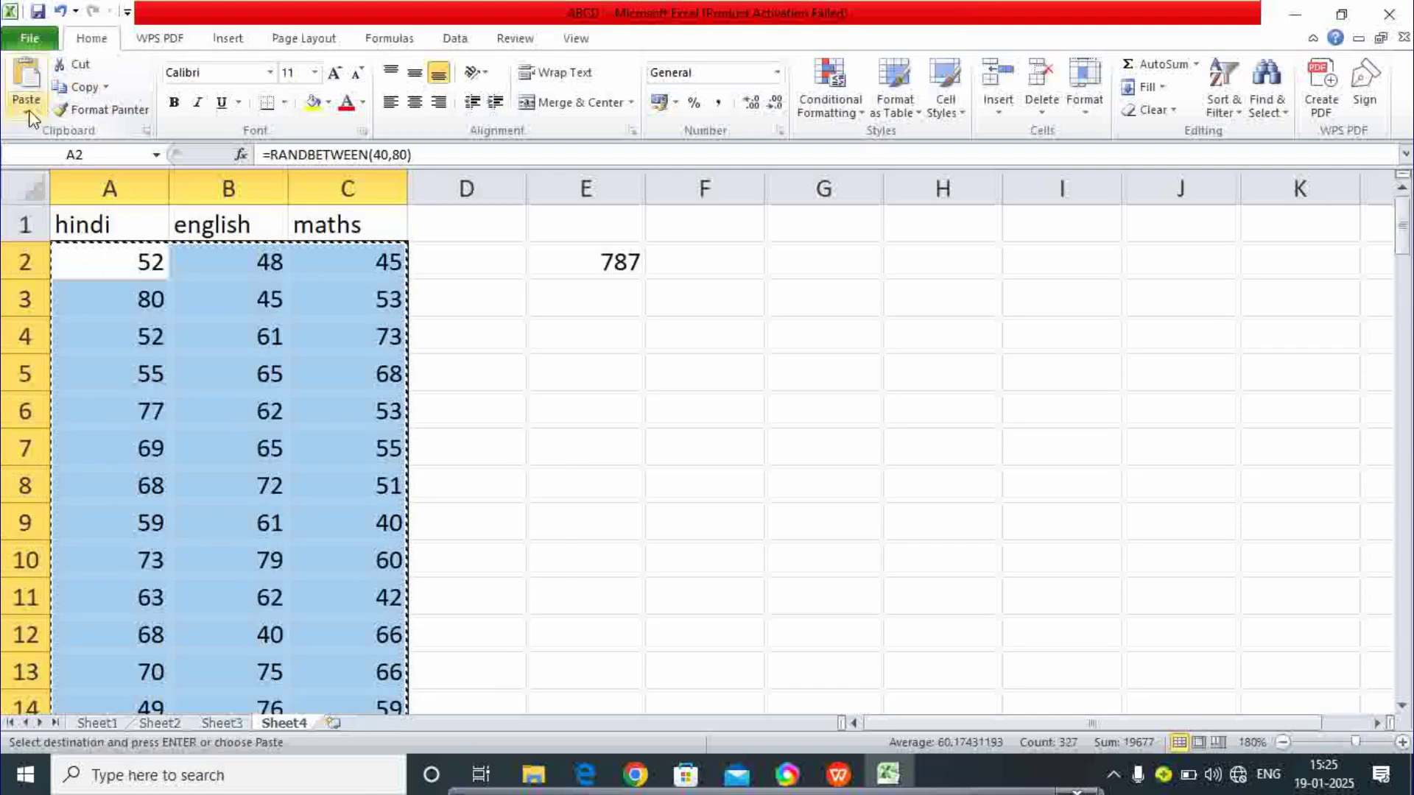
pyautogui.click(26, 114)
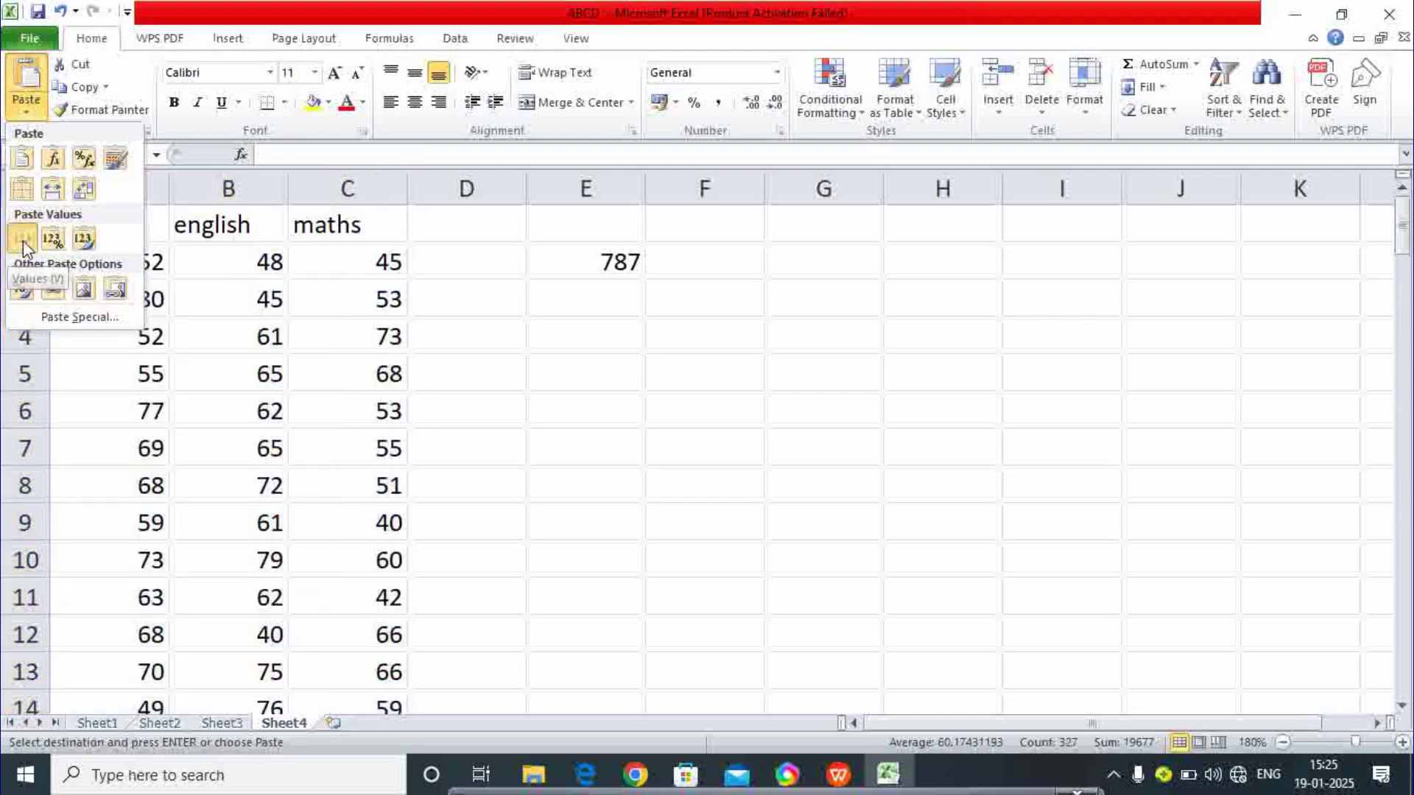
pyautogui.click(22, 239)
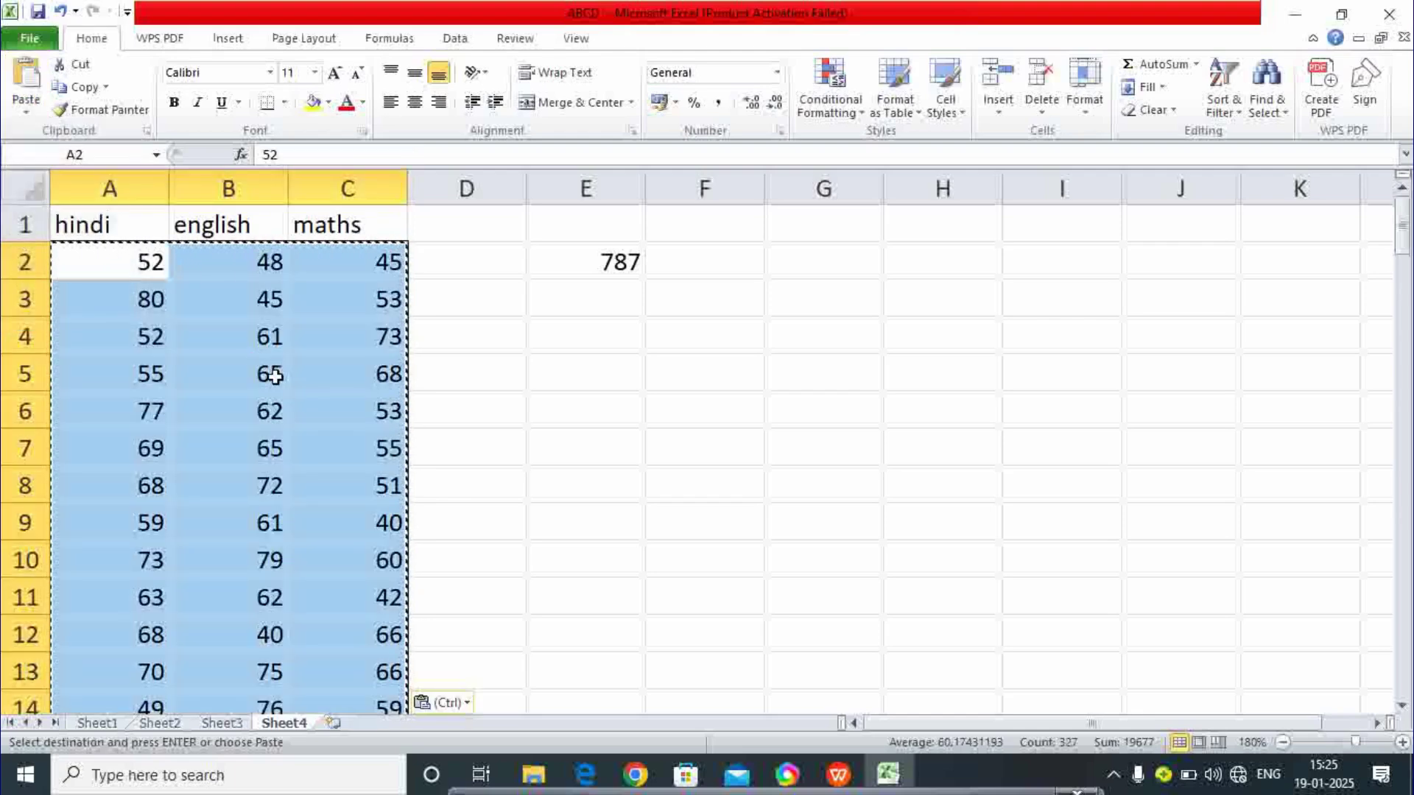
pyautogui.click(499, 352)
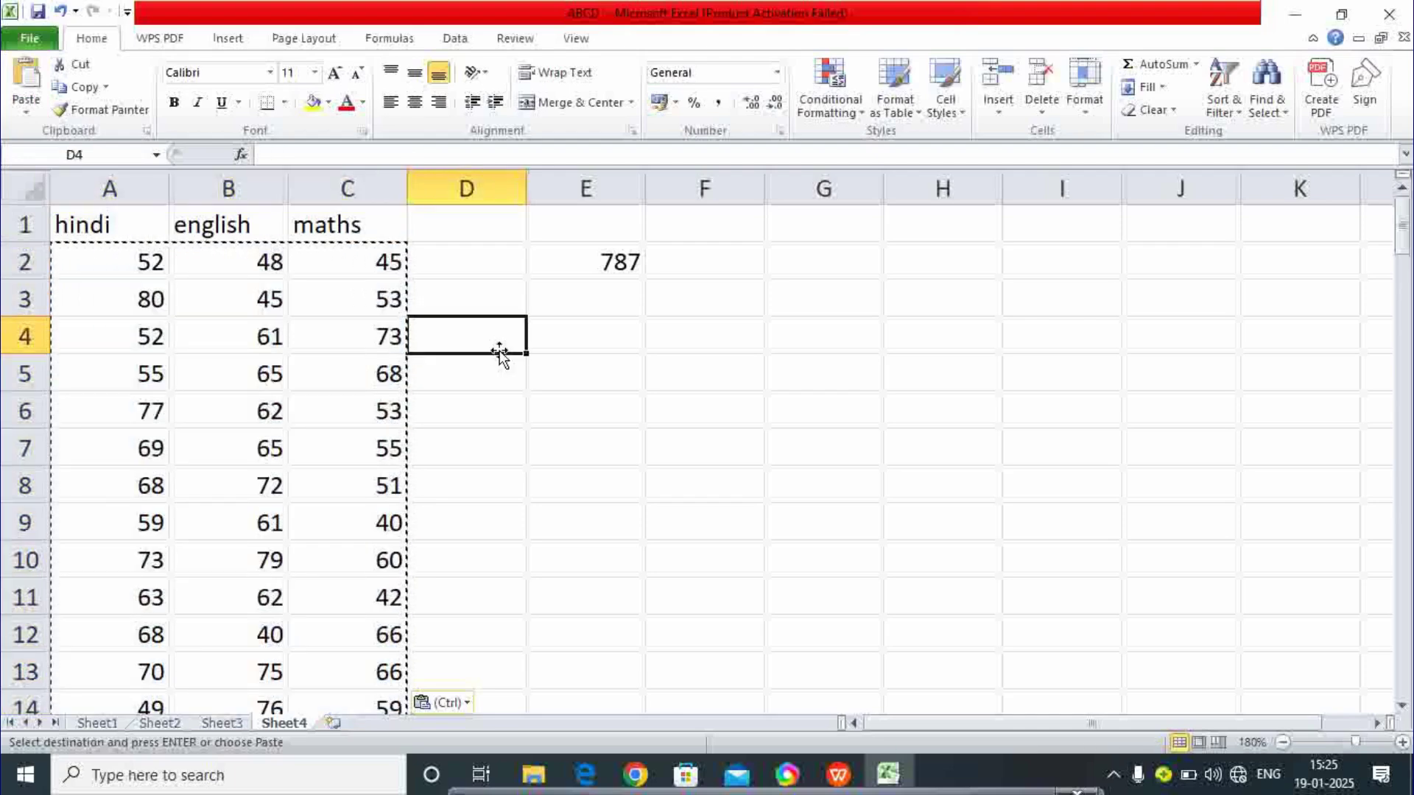